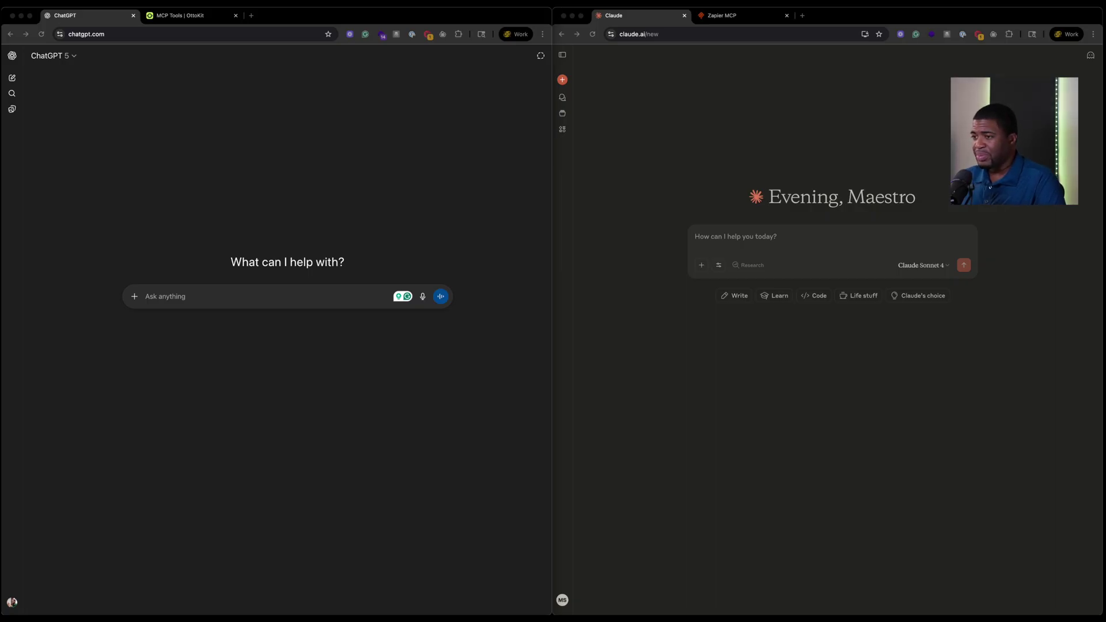
click(261, 176)
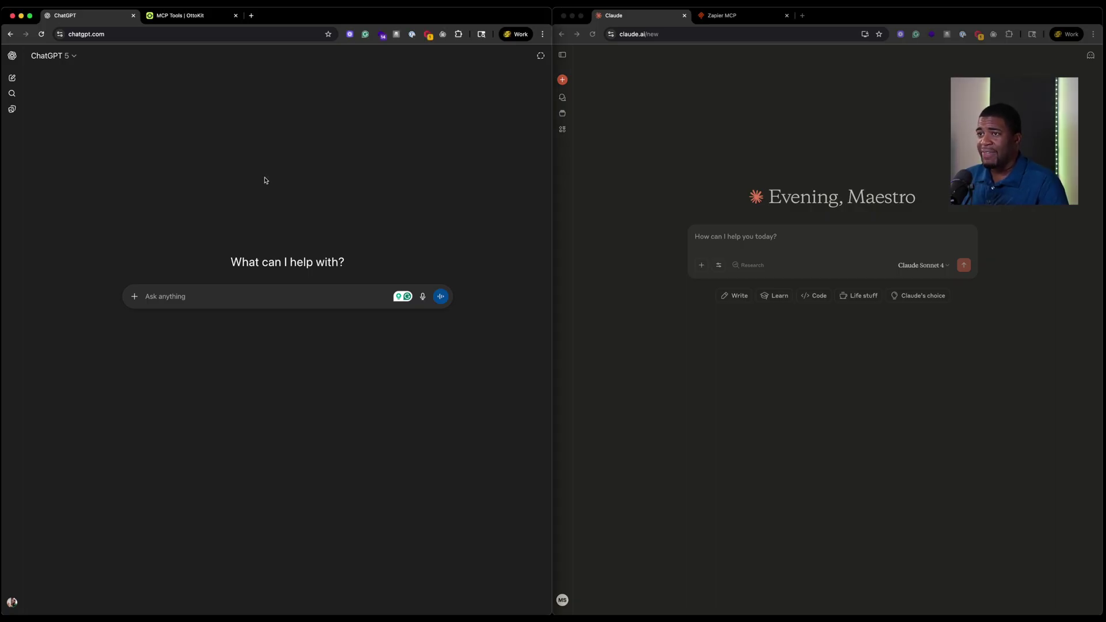
click(704, 167)
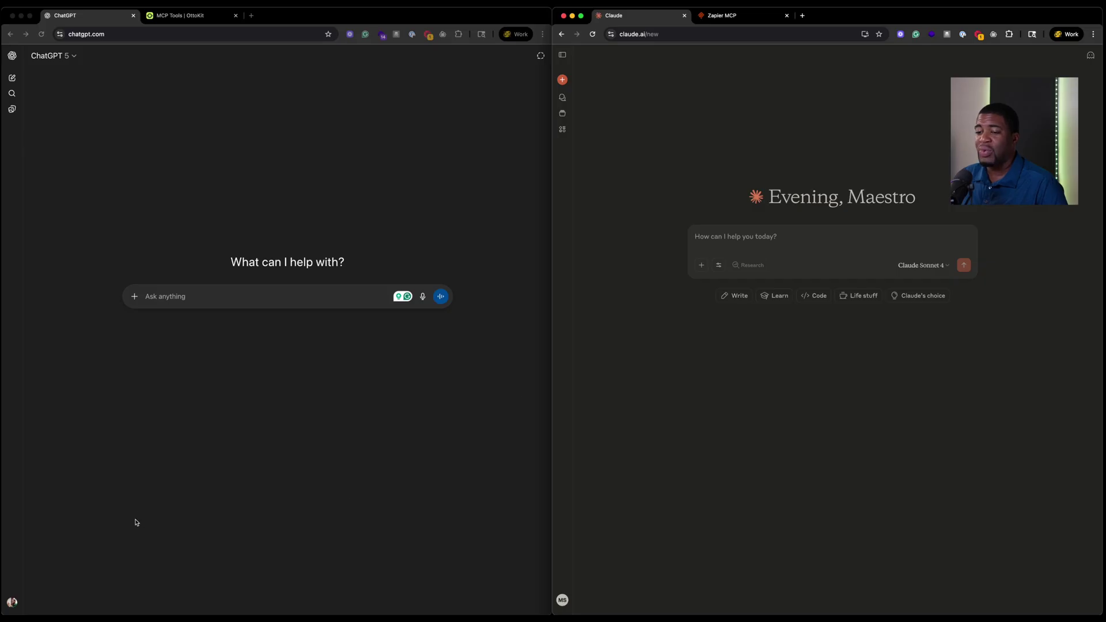
Step: Open the Connectors settings in ChatGPT
click(12, 602)
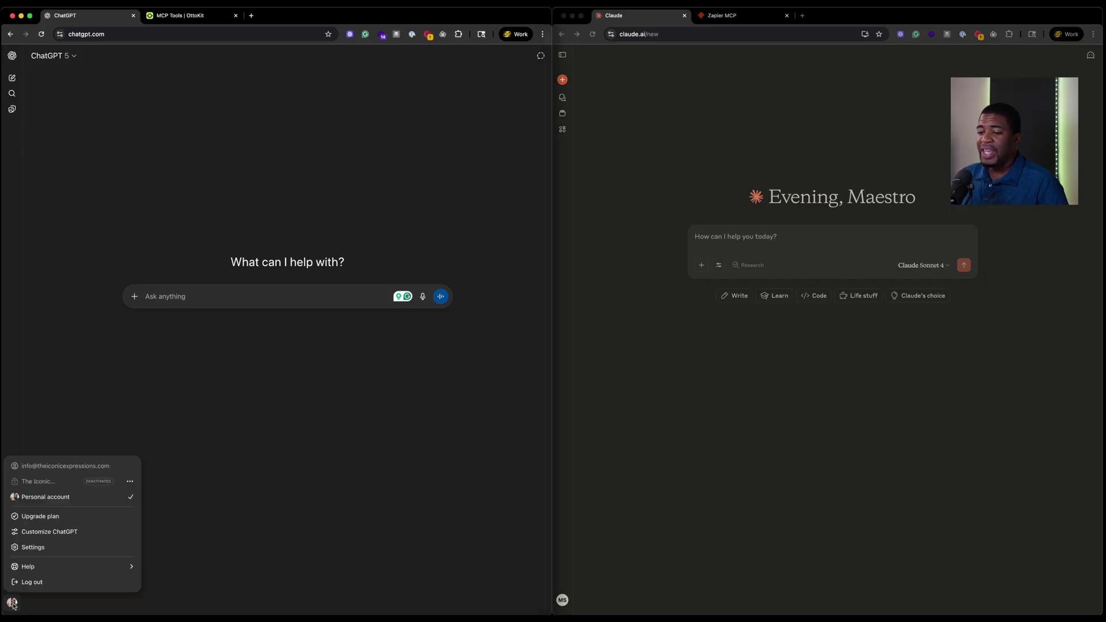
click(76, 547)
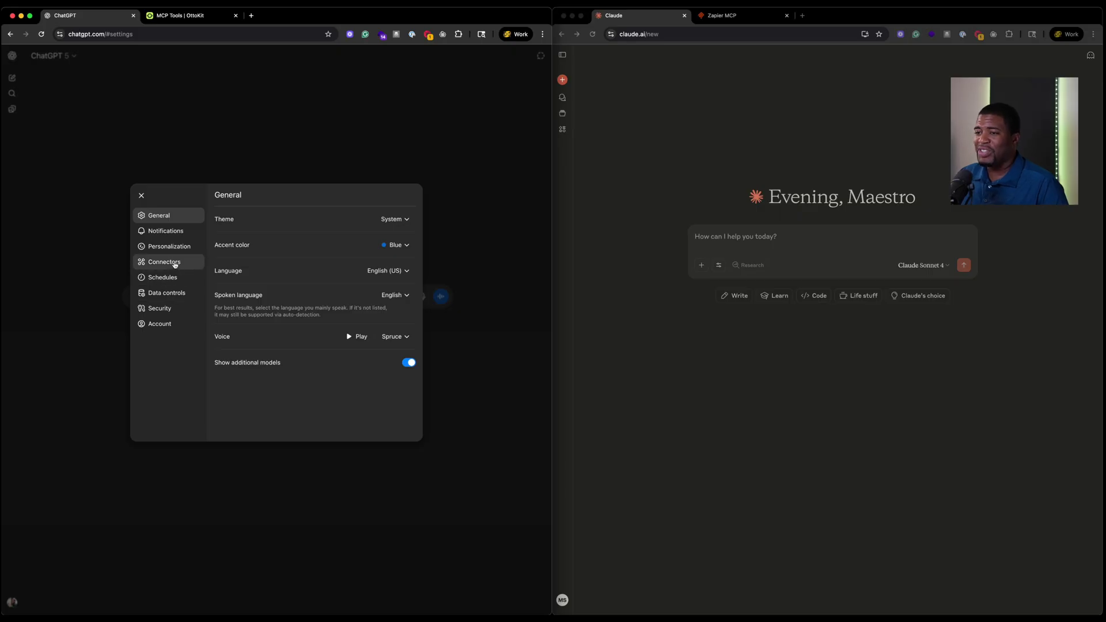
click(175, 265)
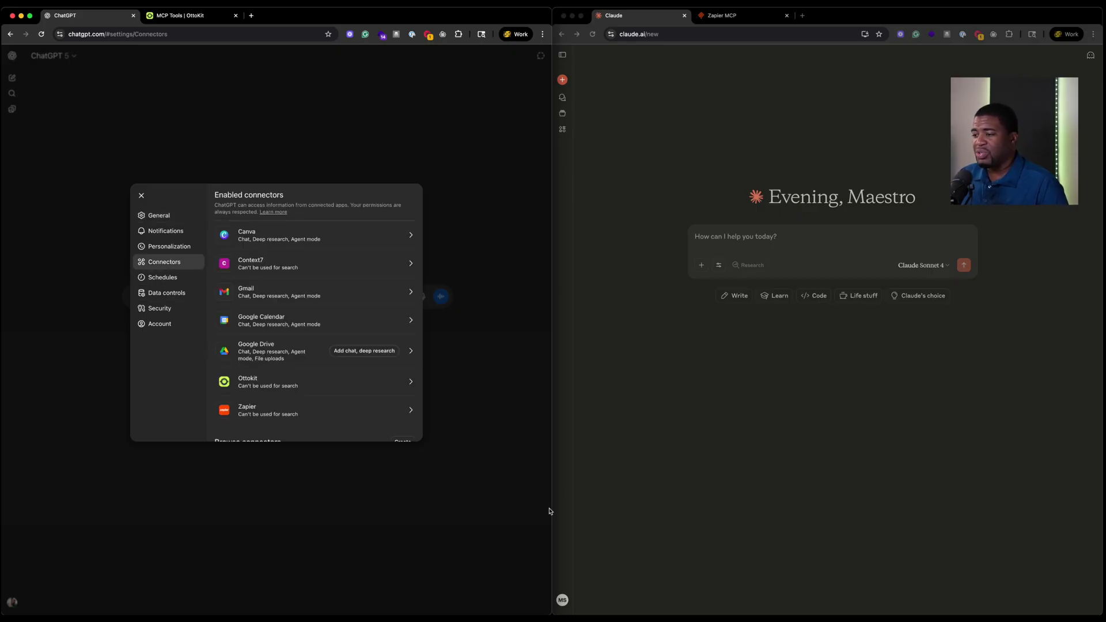
Step: Switch to Claude and open its Connectors settings
click(562, 599)
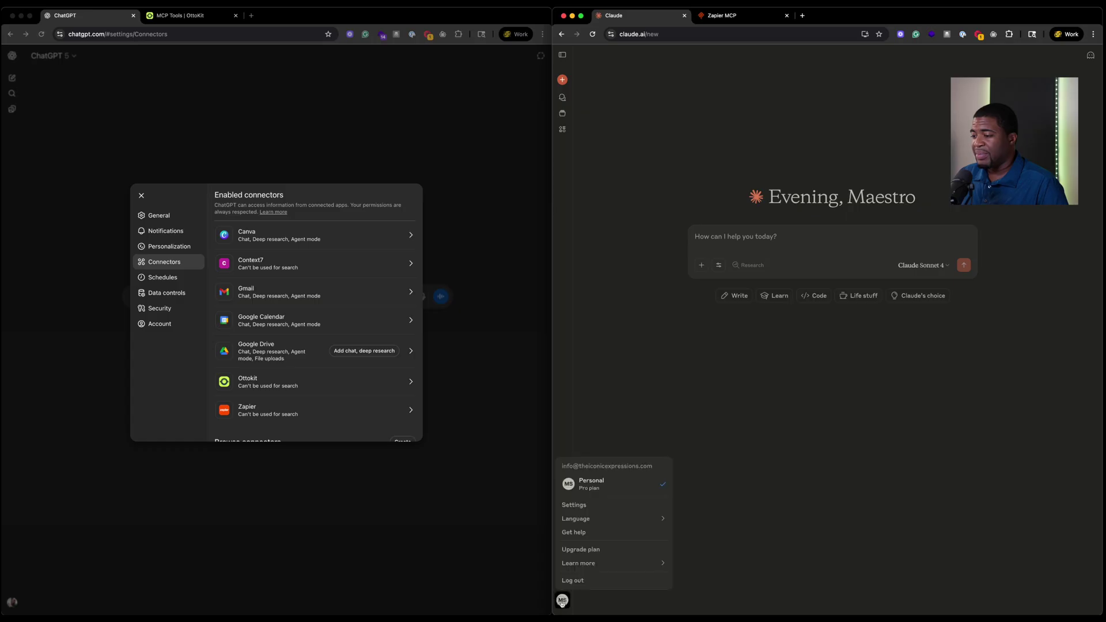
click(587, 505)
click(618, 220)
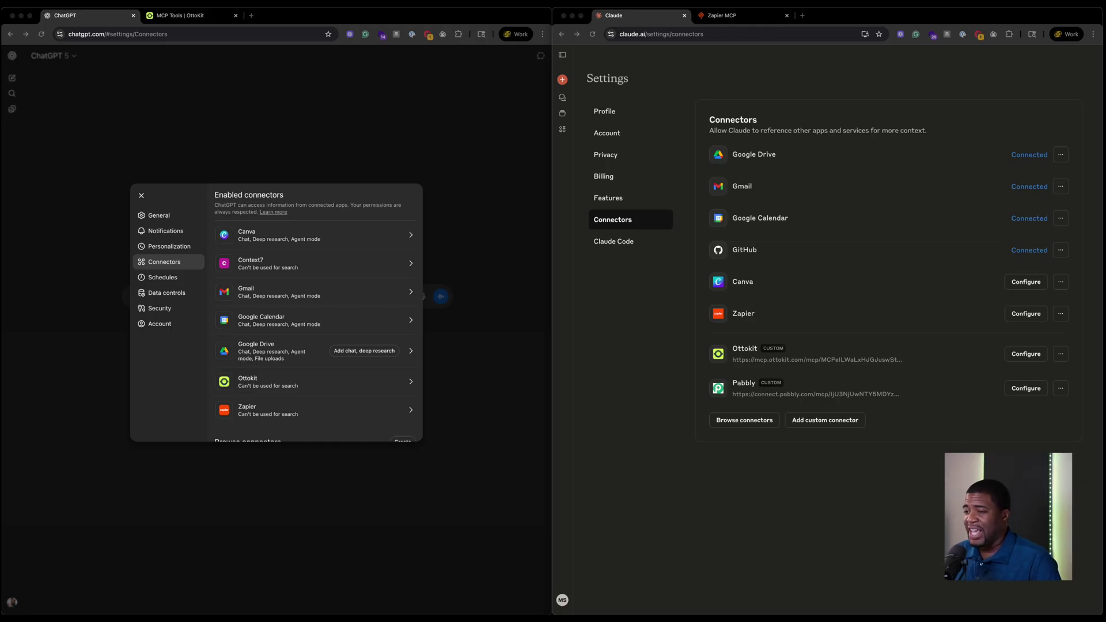
Step: Compare the enabled connectors in ChatGPT with the connectors set up in Claude
scroll(315, 313, down, 1)
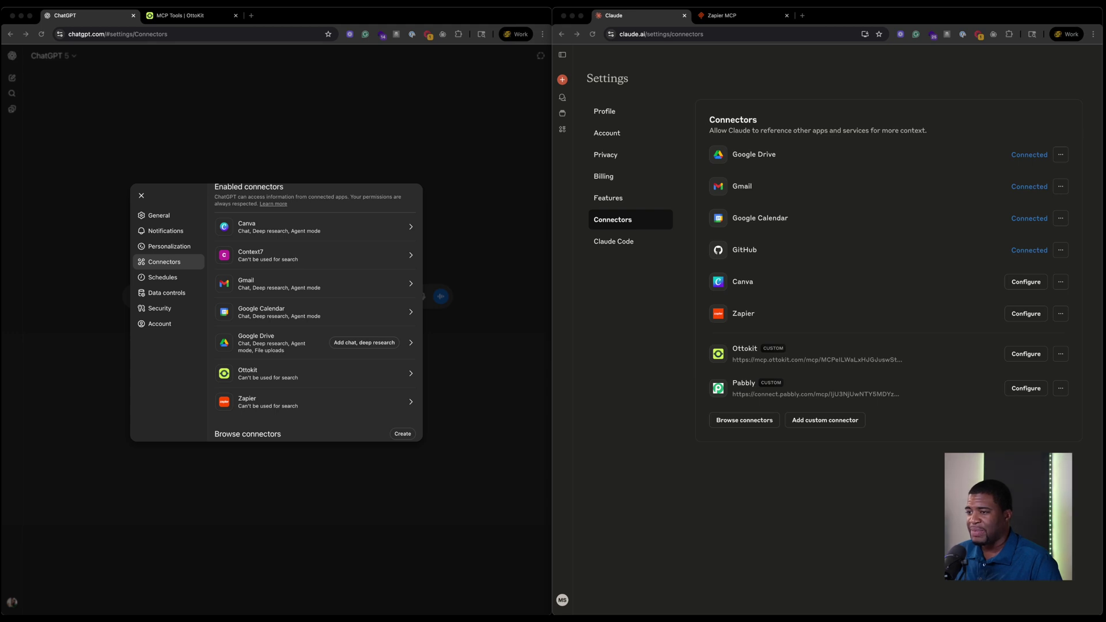
scroll(315, 314, up, 1)
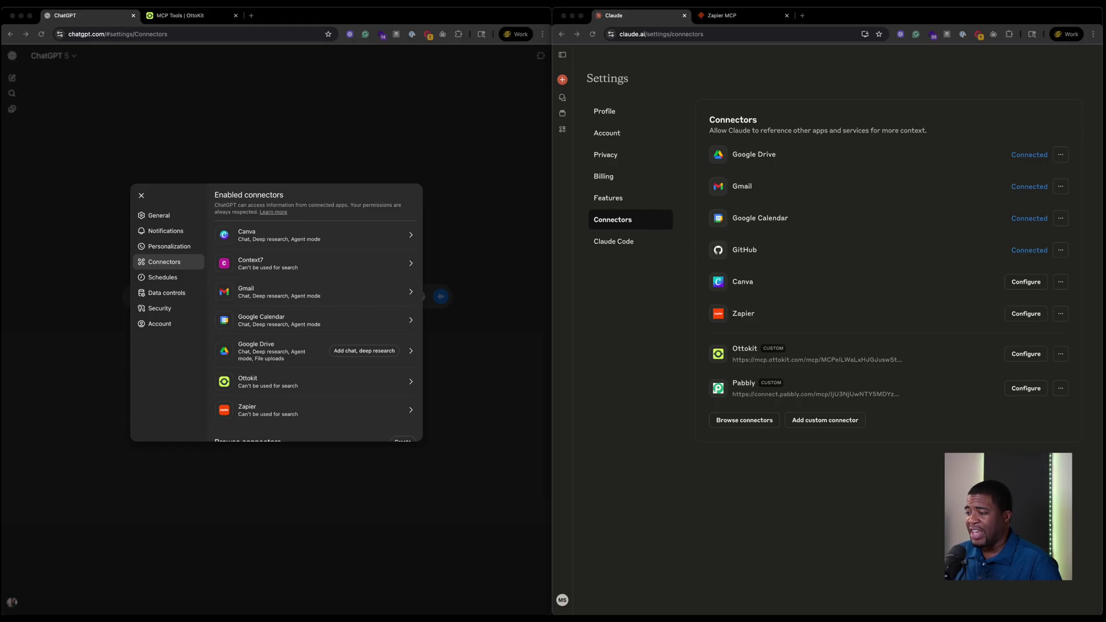
click(750, 281)
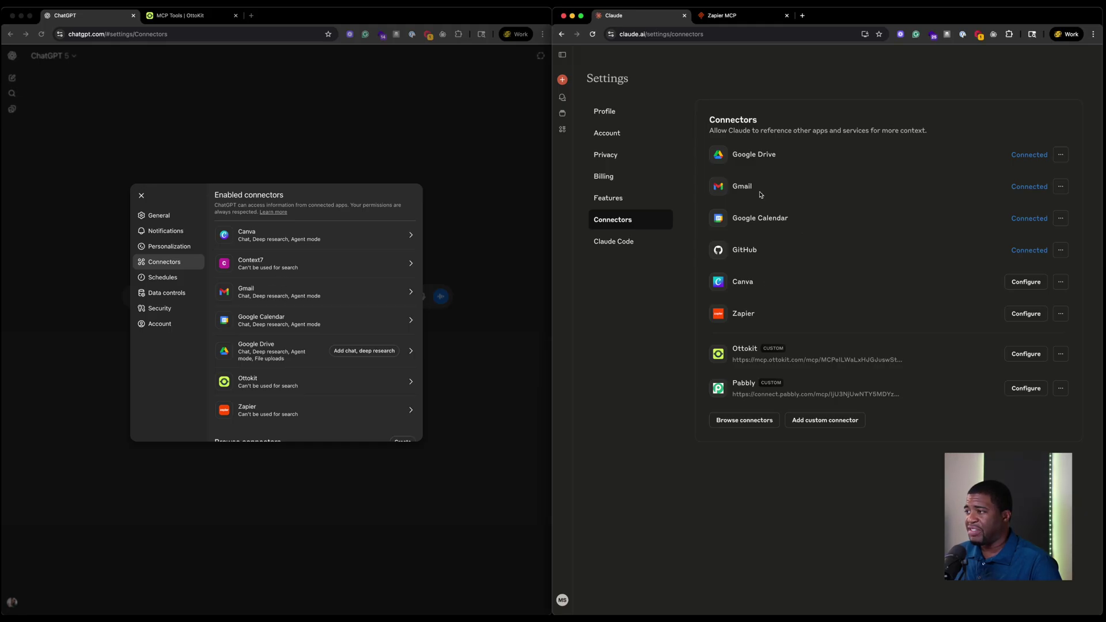
click(340, 326)
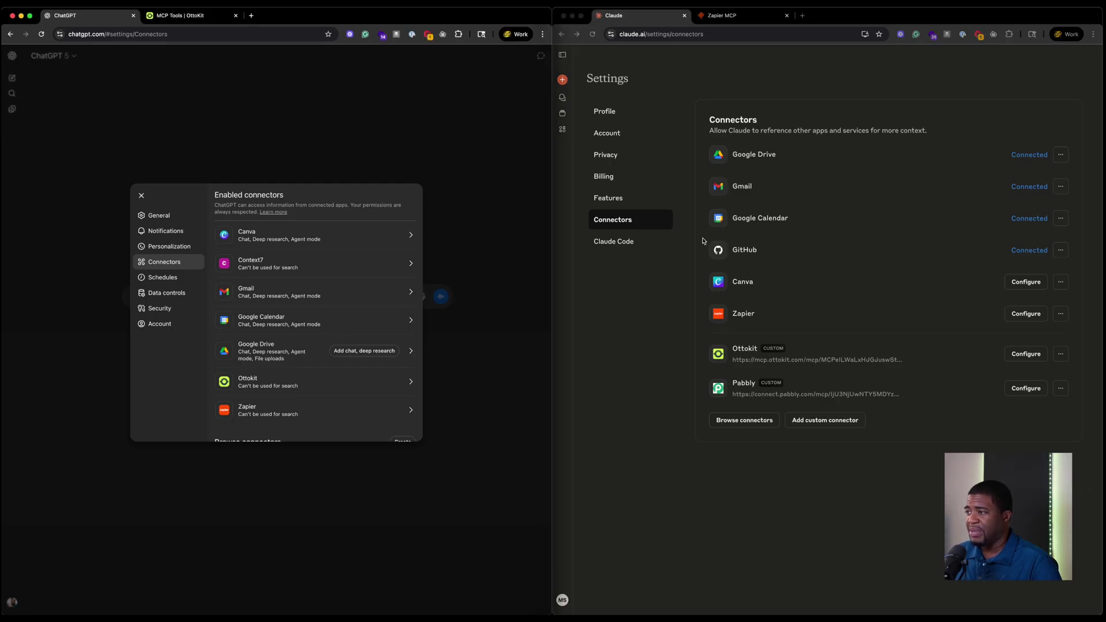
click(817, 224)
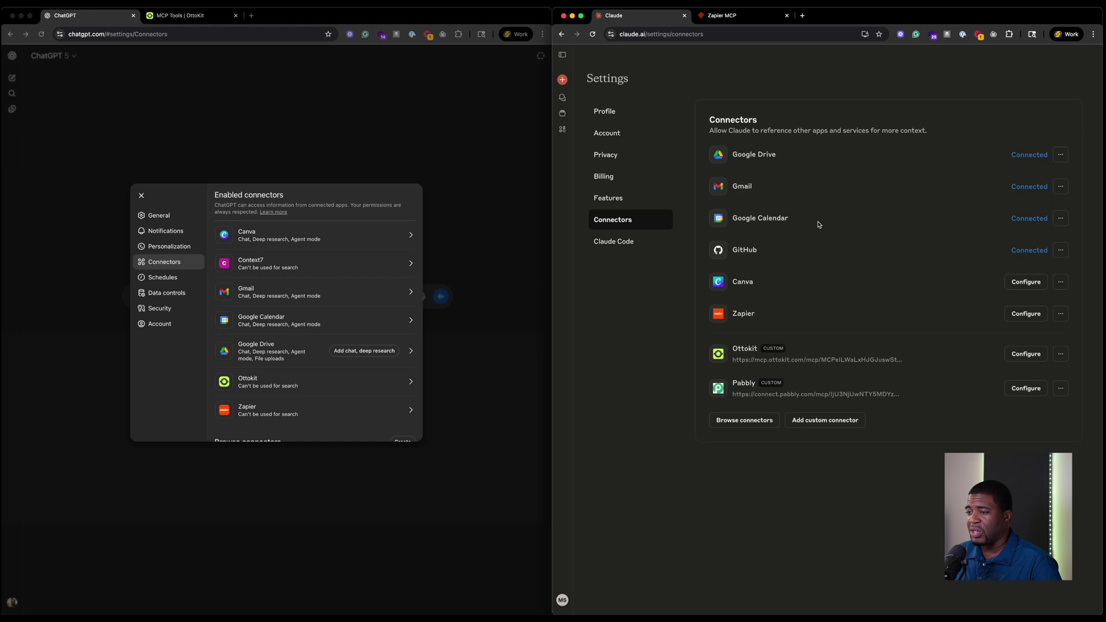
click(310, 353)
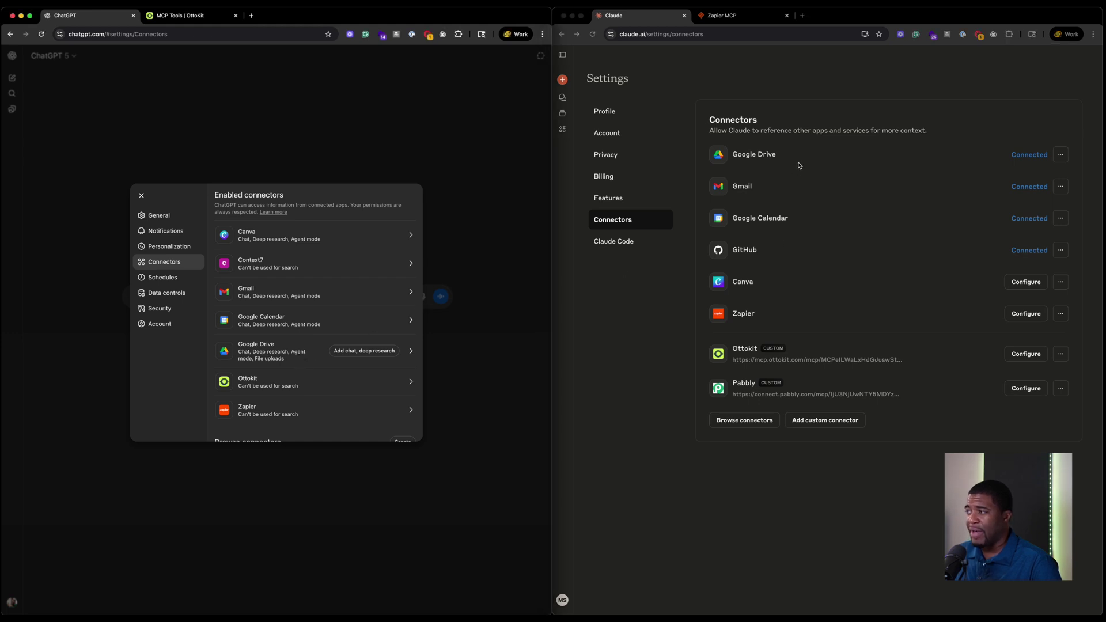
click(800, 164)
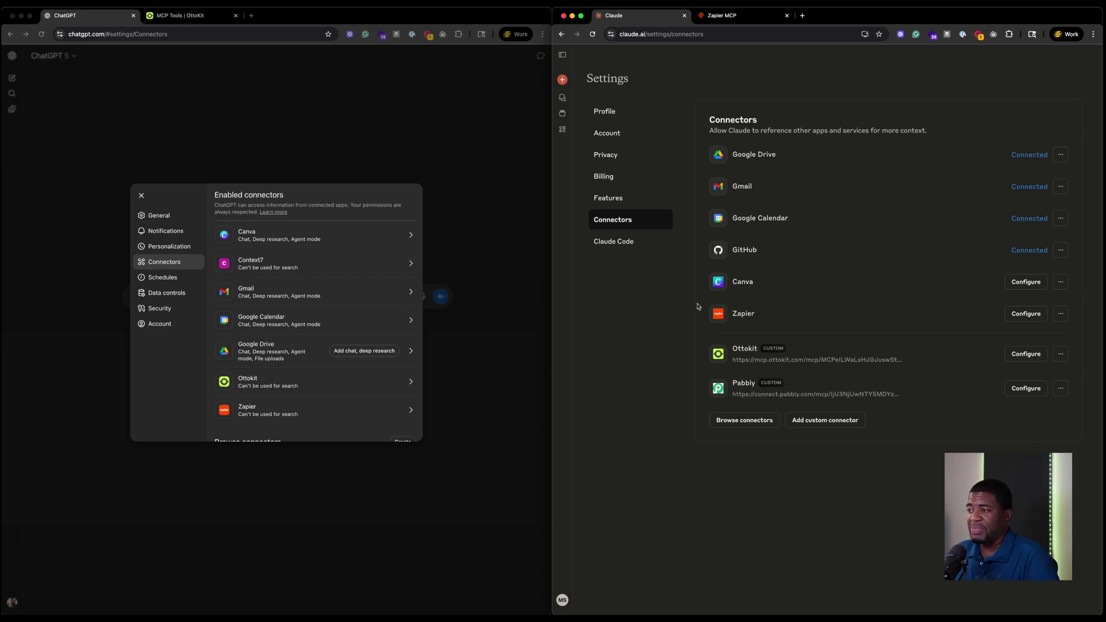
Step: Browse the connectors available to add in ChatGPT and the full web connector directory in Claude
scroll(365, 316, down, 3)
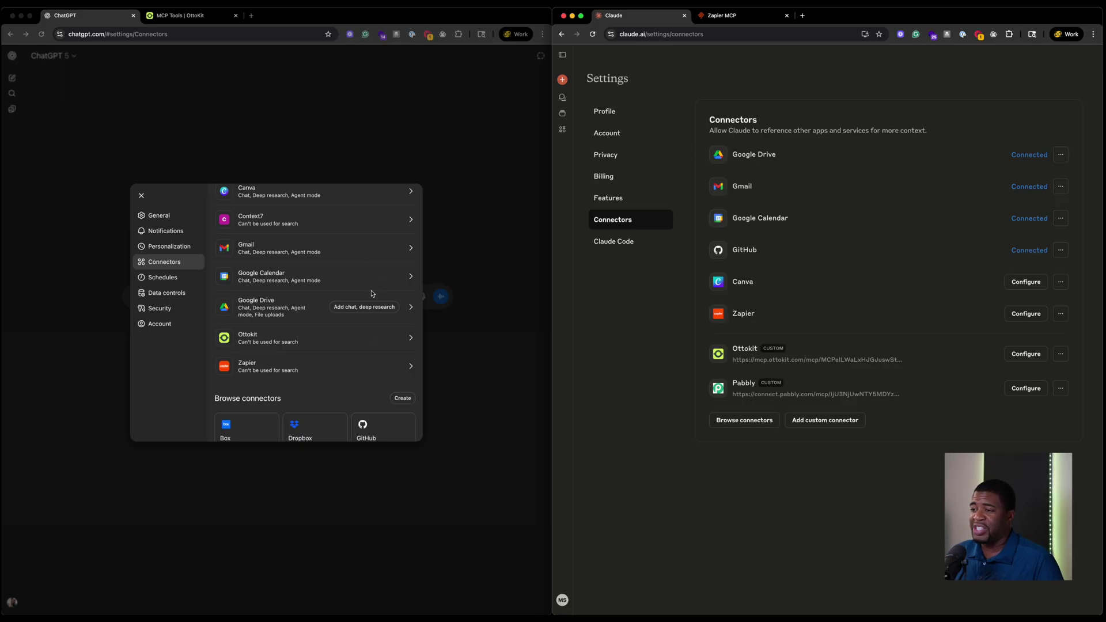
scroll(368, 293, down, 5)
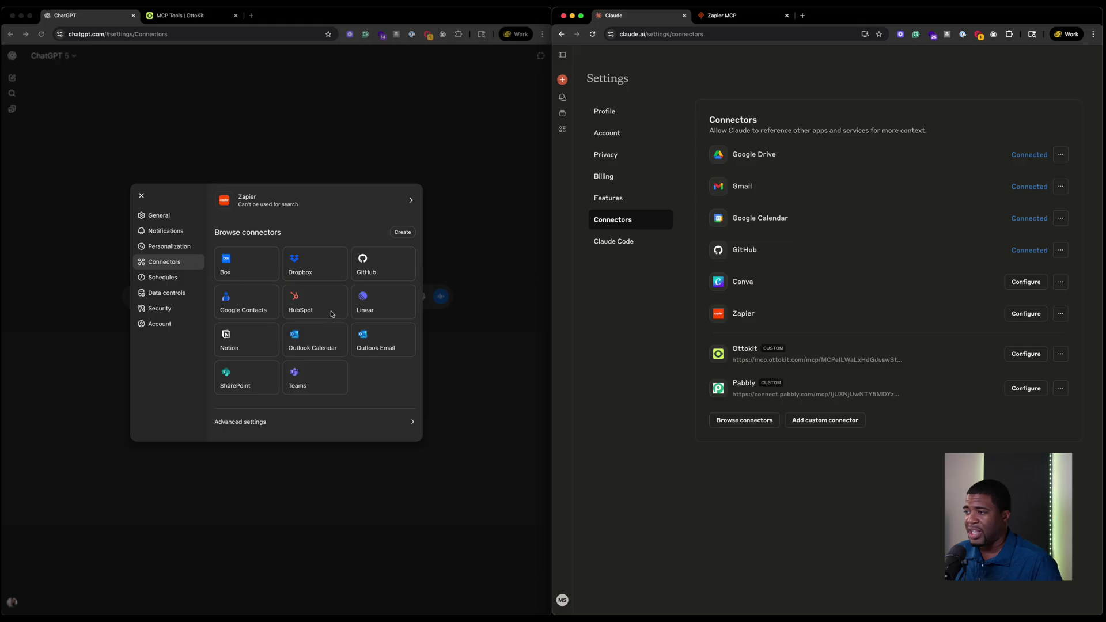
click(743, 421)
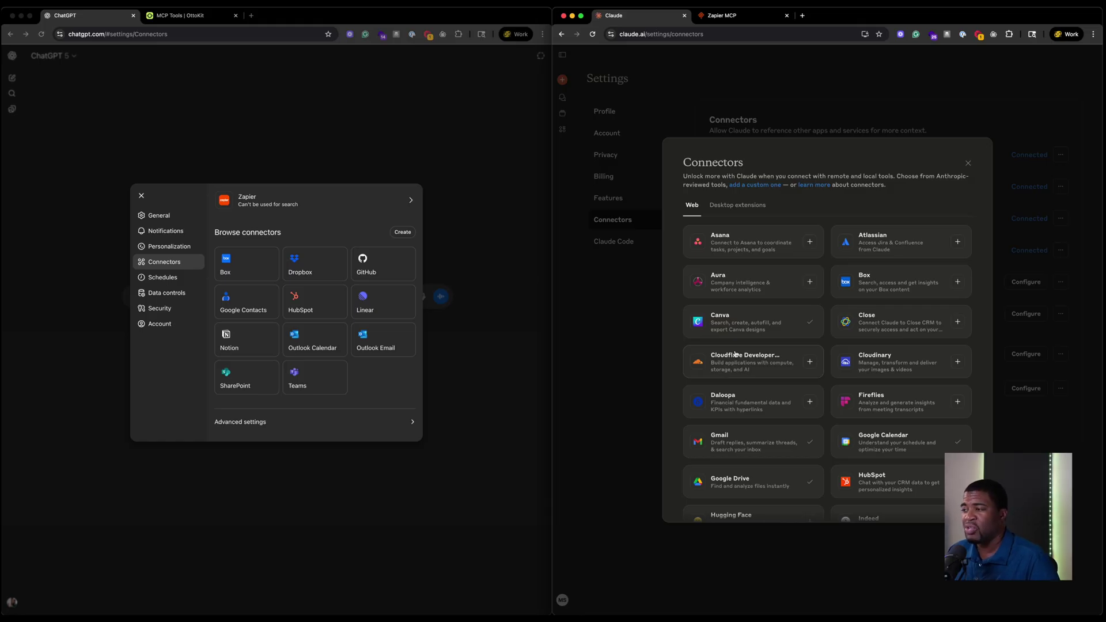
scroll(691, 350, down, 3)
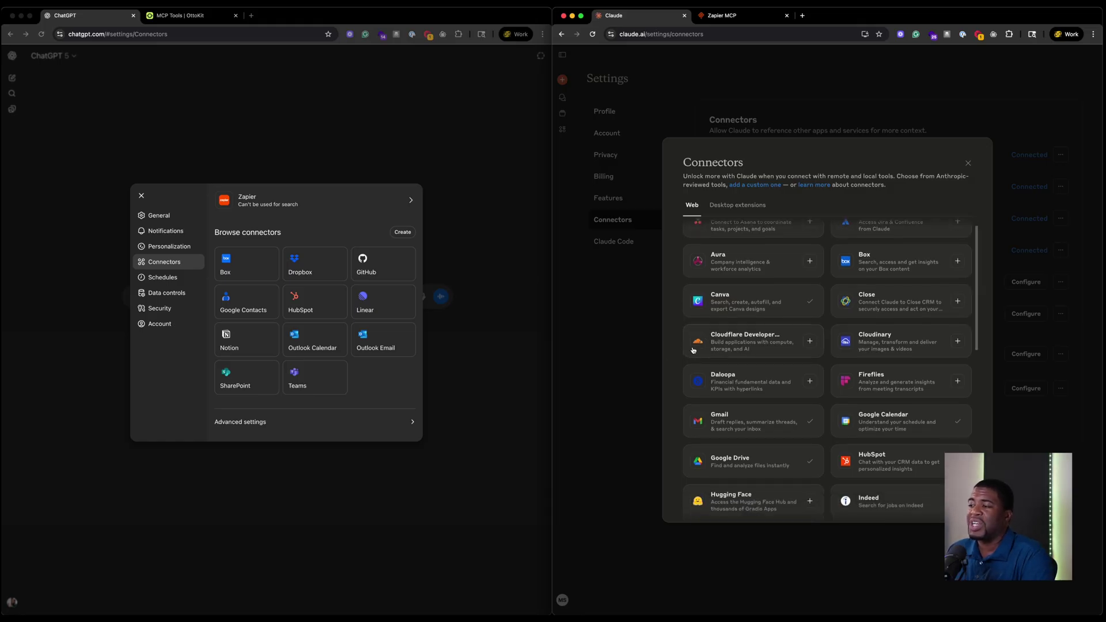
scroll(693, 350, down, 3)
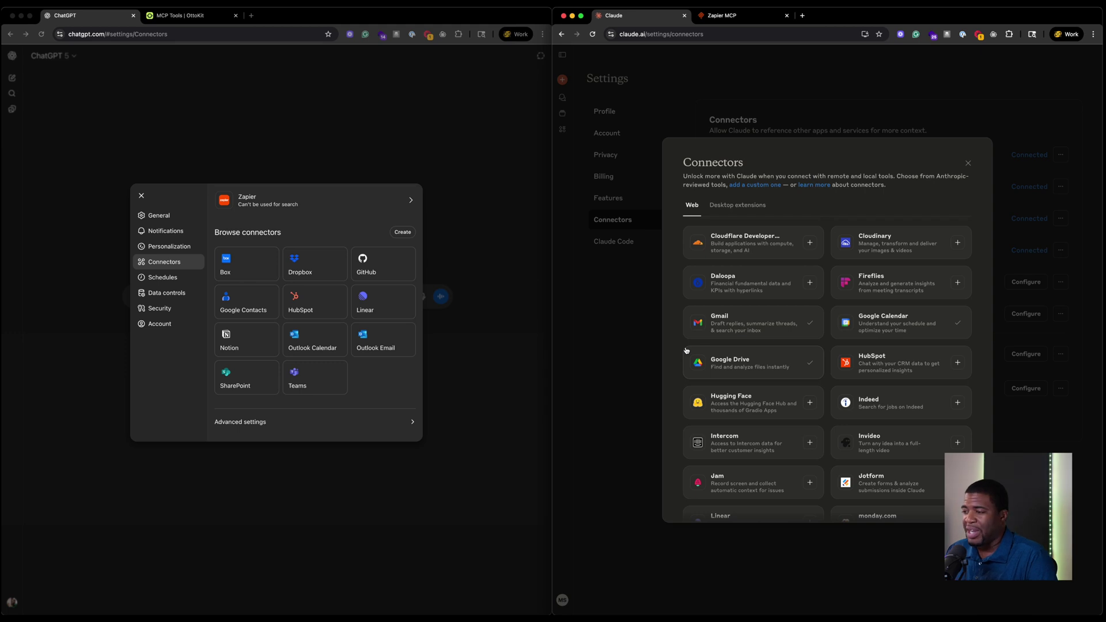
scroll(686, 350, down, 3)
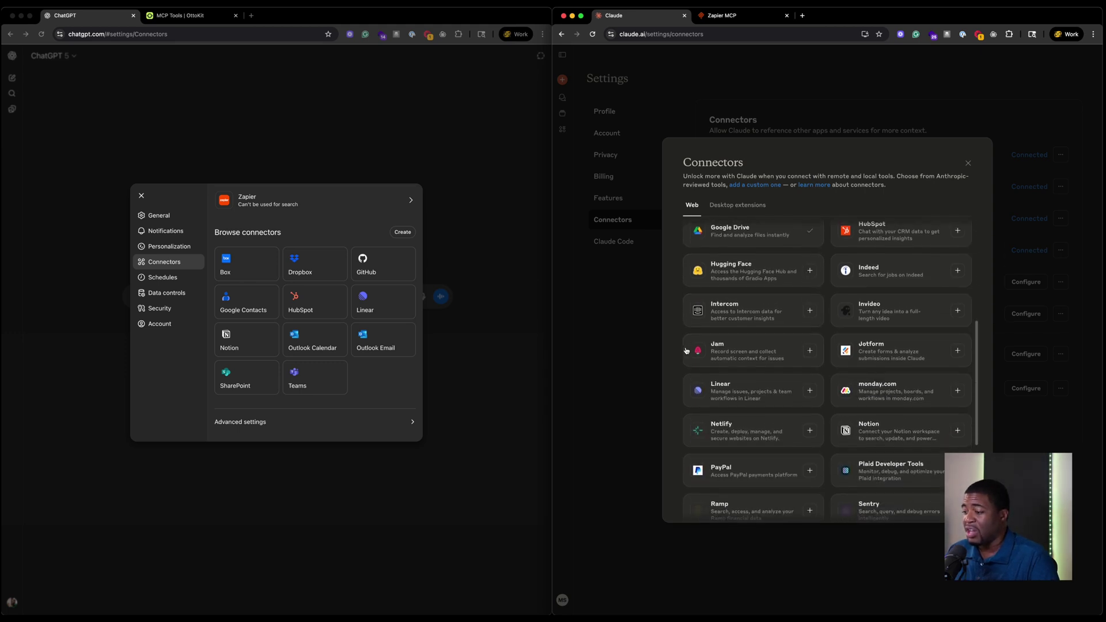
scroll(676, 352, down, 6)
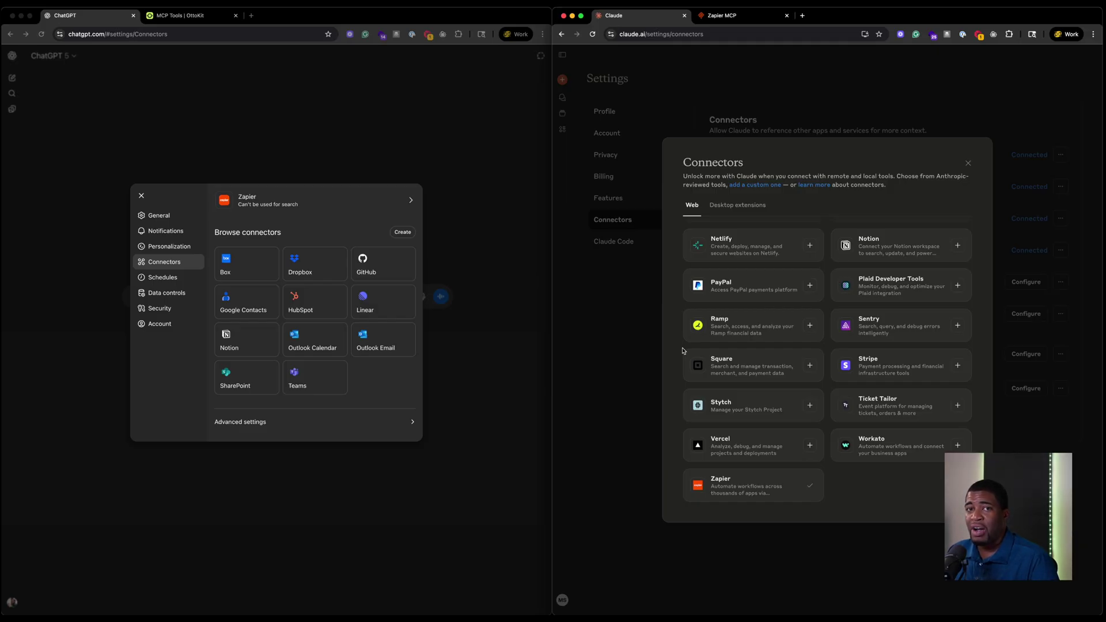
Step: View the desktop extensions in Claude's connector directory, and return to its web connectors
click(730, 207)
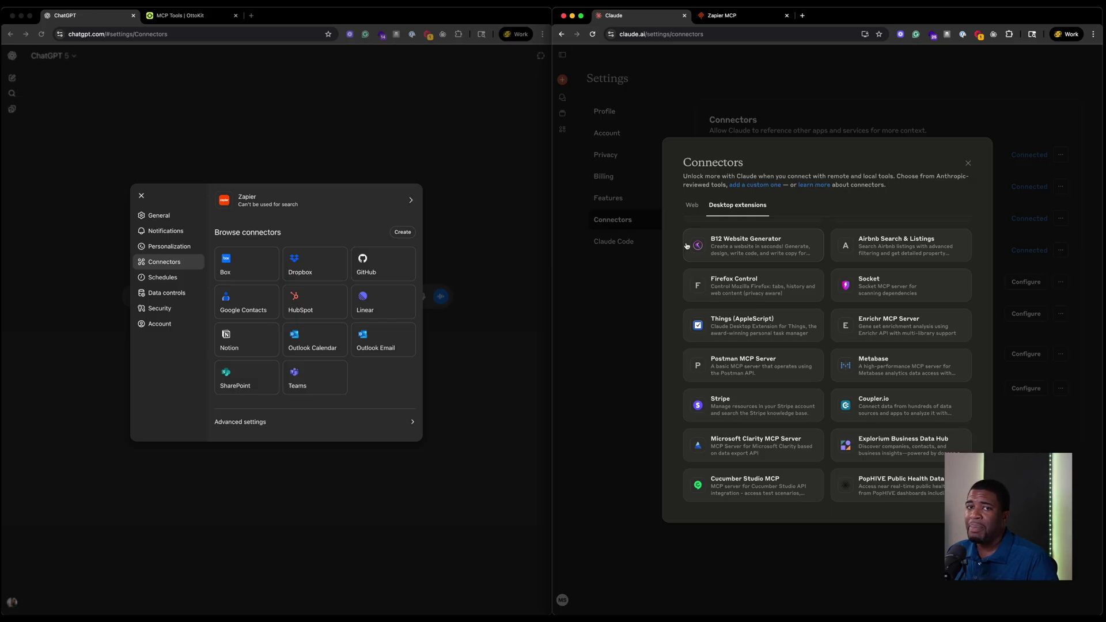
click(694, 206)
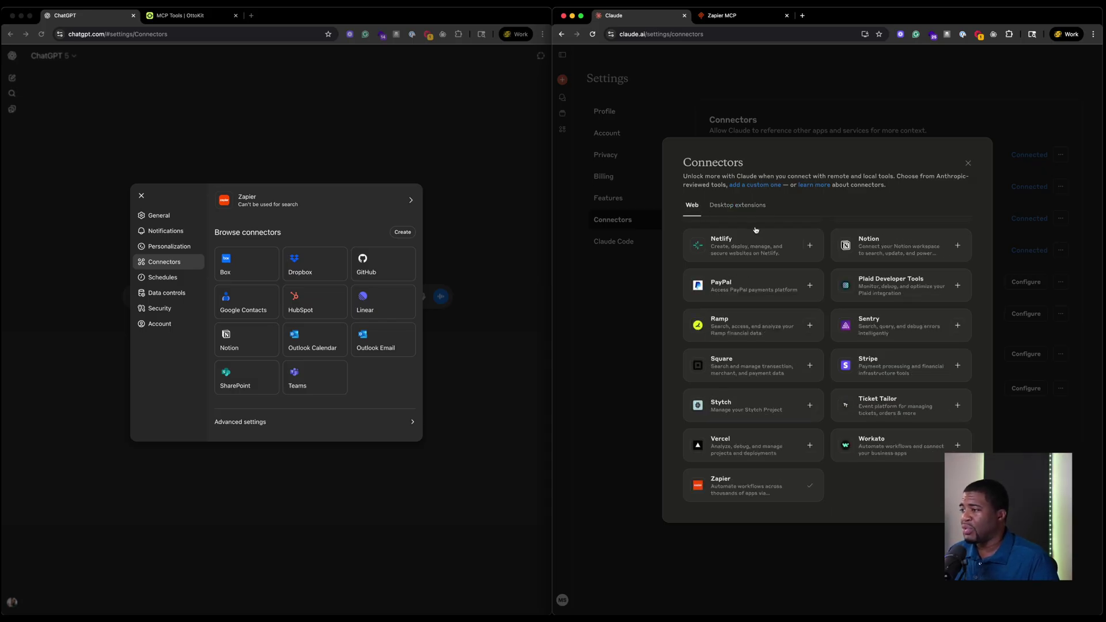
scroll(736, 250, up, 1)
scroll(735, 250, down, 1)
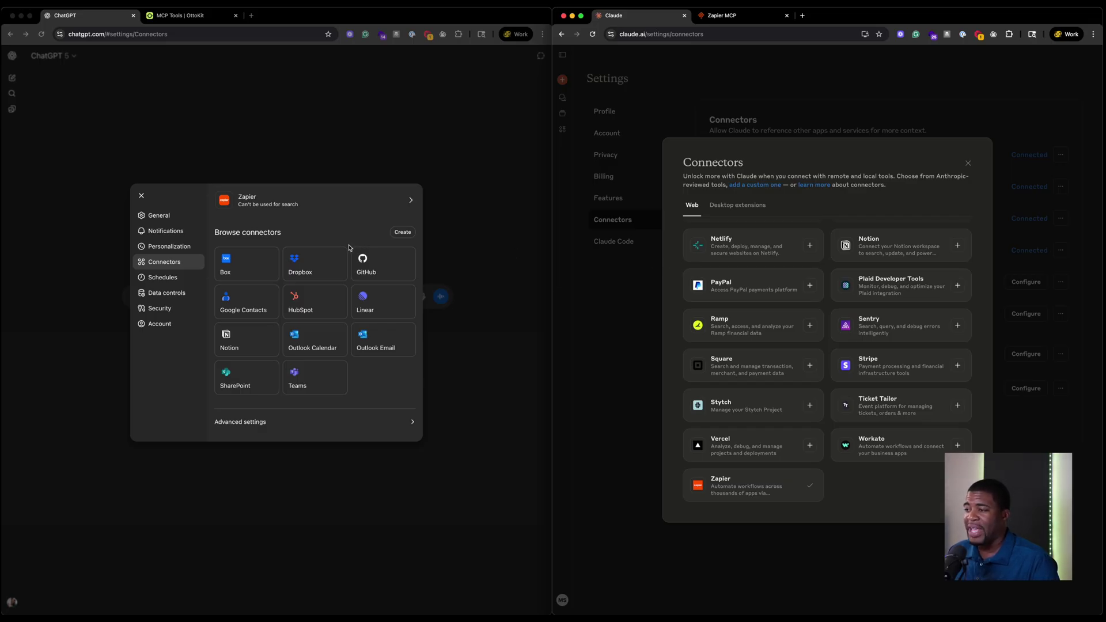
Step: Review ChatGPT's enabled and available connectors again, and close Claude's connector directory
scroll(345, 244, up, 1)
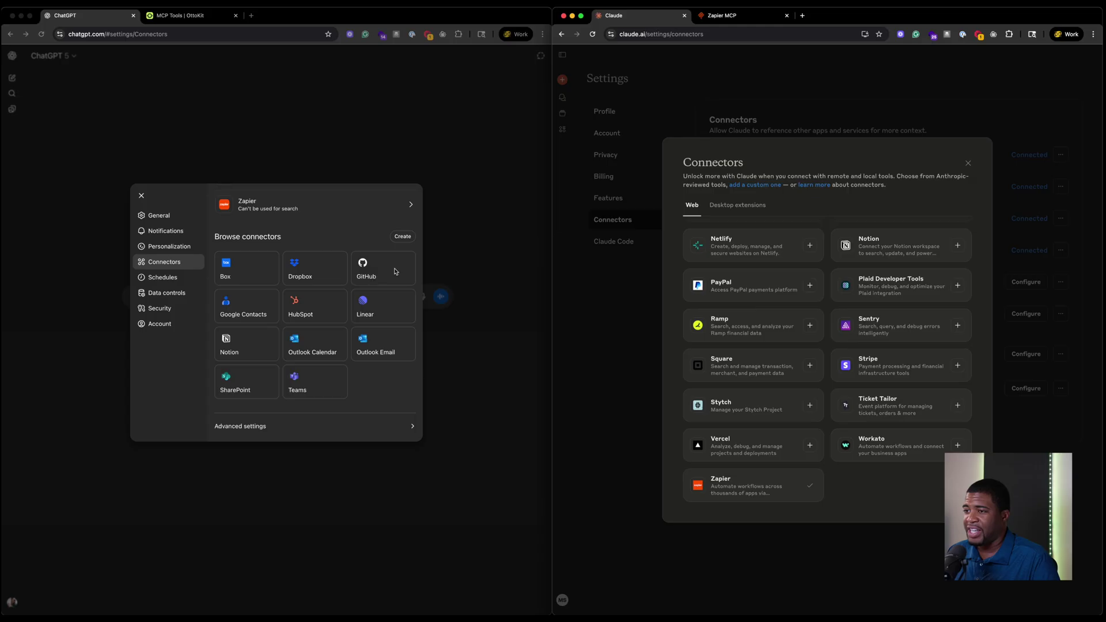
scroll(393, 268, up, 3)
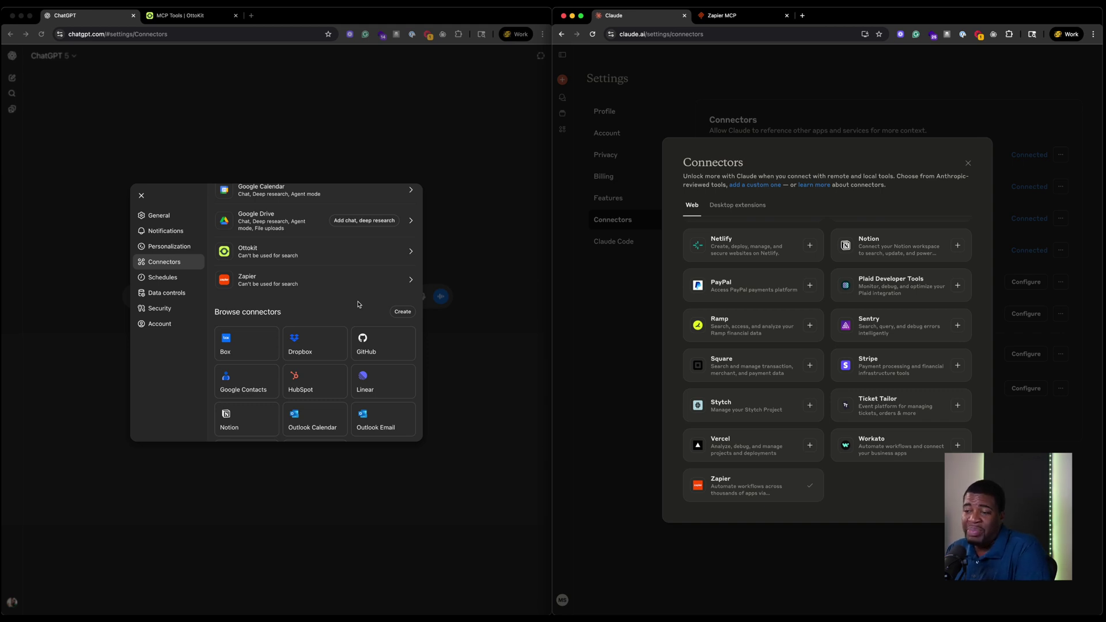
scroll(358, 304, up, 1)
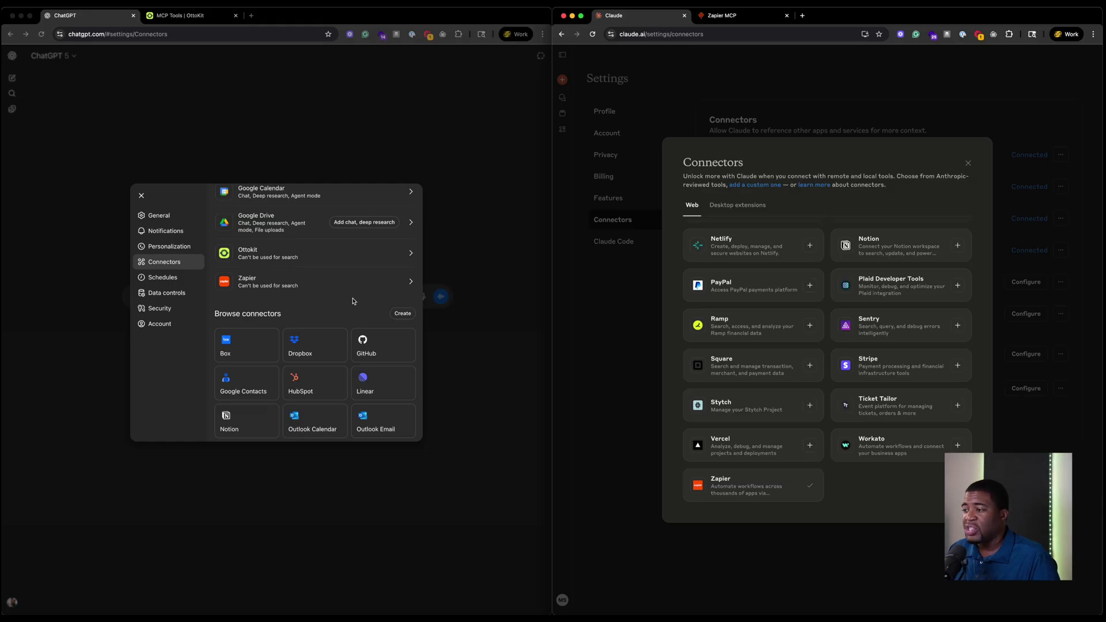
scroll(277, 294, up, 2)
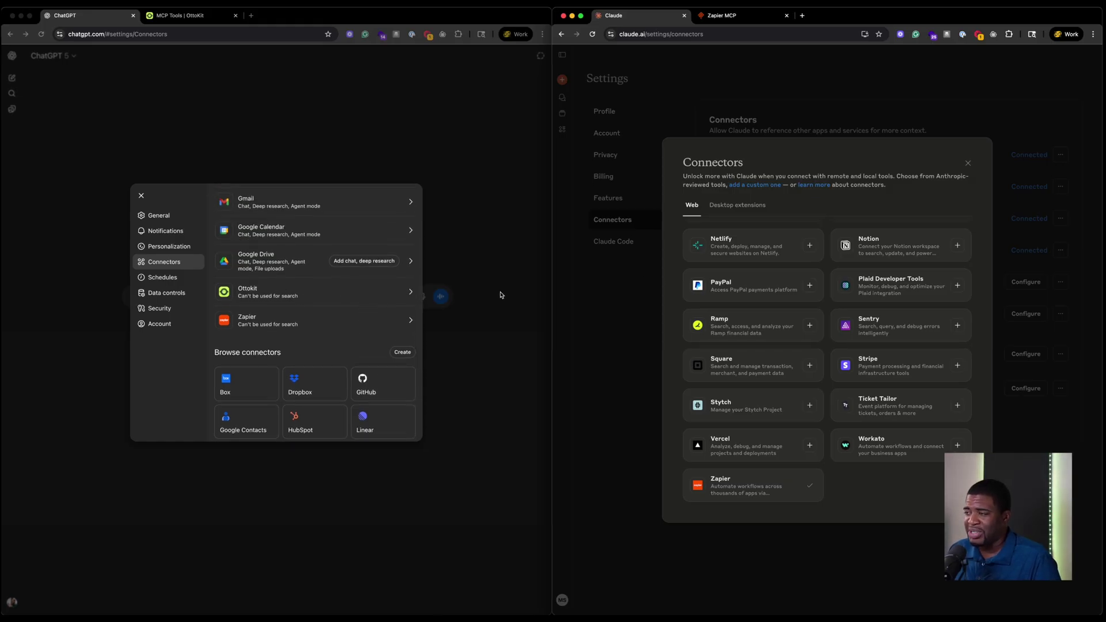
click(967, 163)
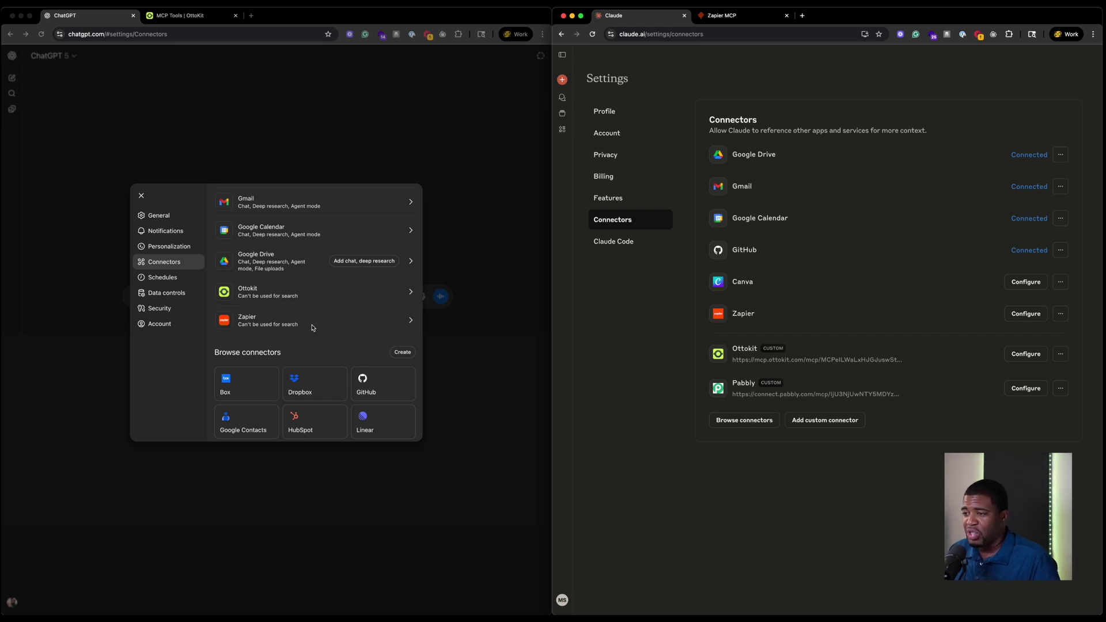
Step: Start creating a new custom connector in ChatGPT and go to its MCP Server URL field
click(402, 353)
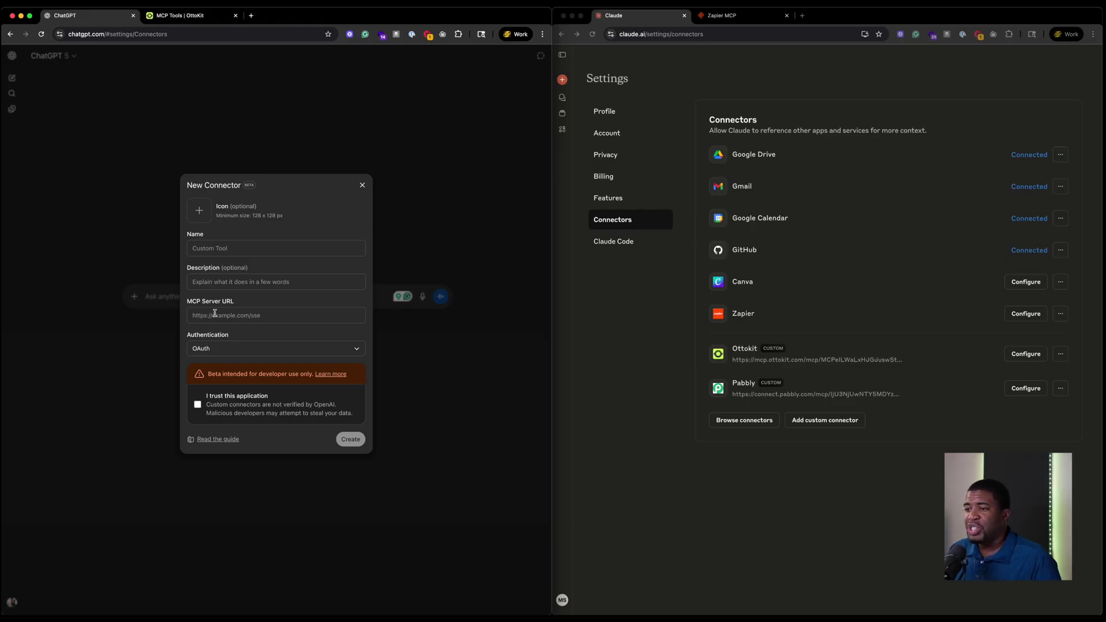
click(229, 245)
click(238, 315)
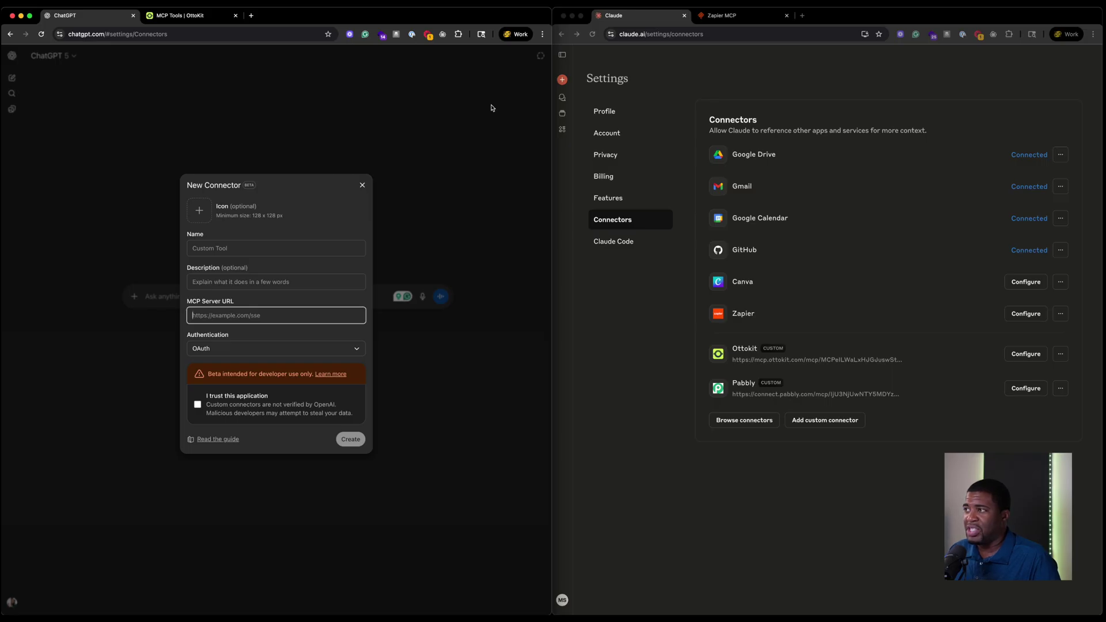
Step: Switch to Zapier MCP and open the connection instructions with the integration URL for the Chatgpt MCP Server
click(722, 16)
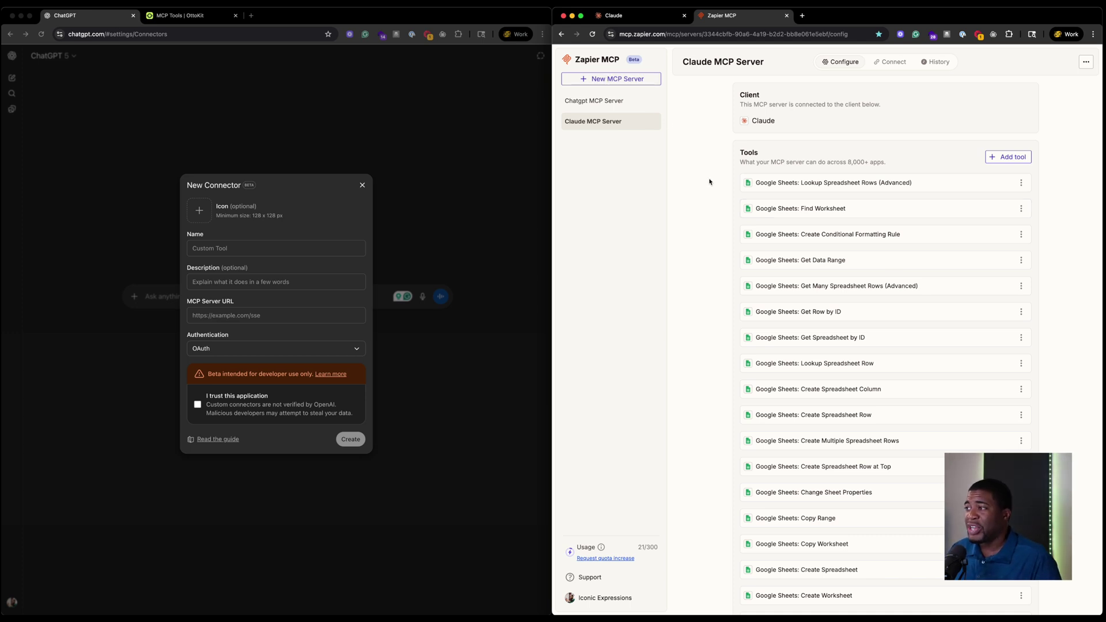
click(590, 104)
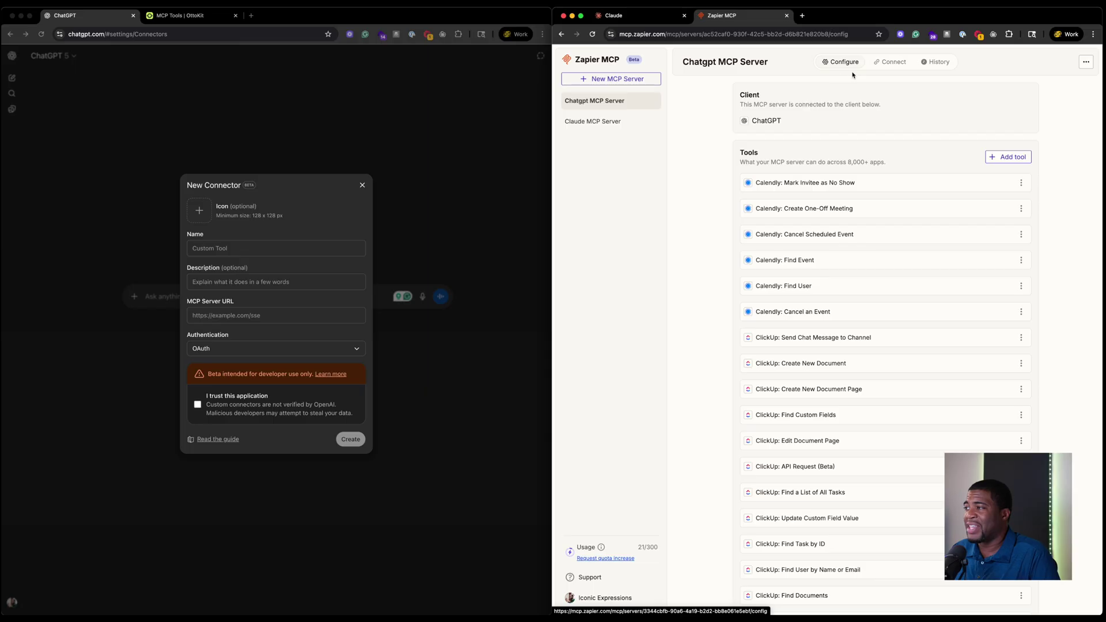
click(889, 61)
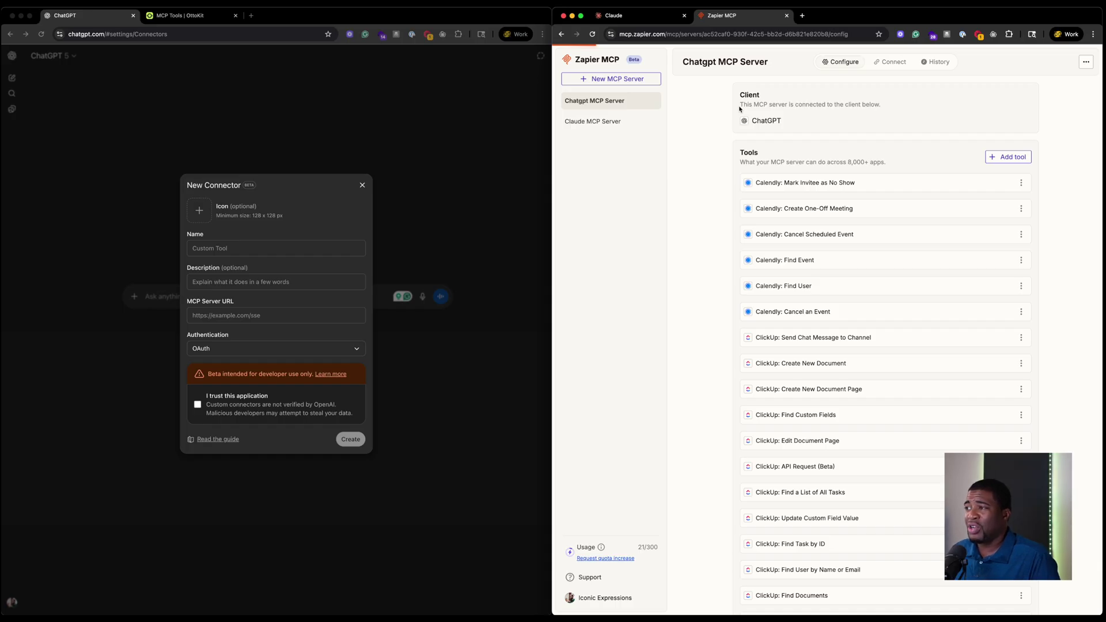
click(607, 106)
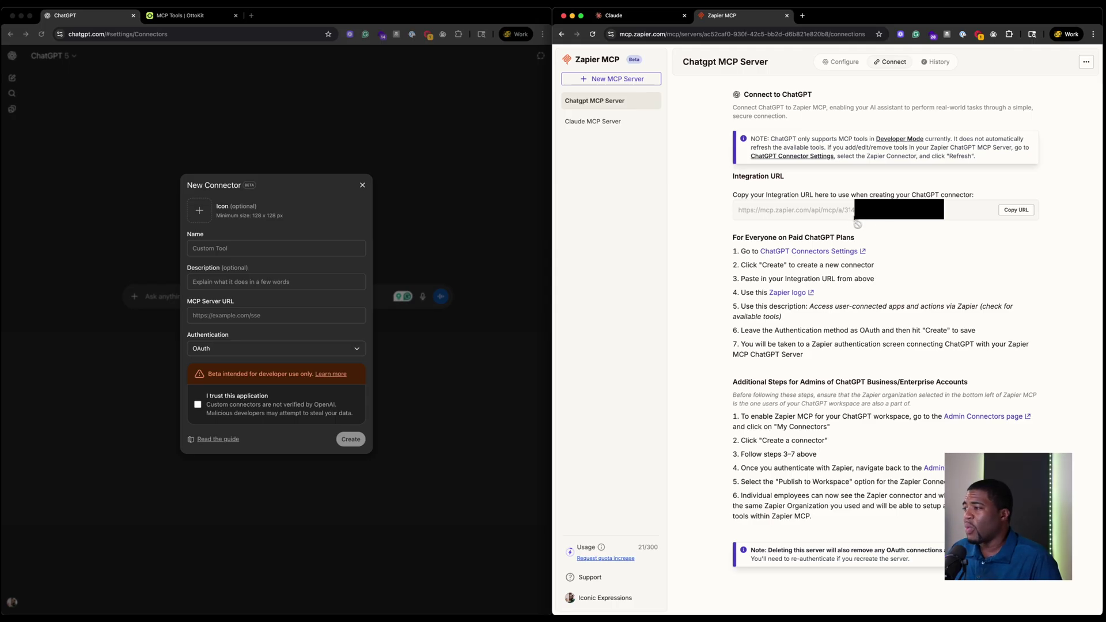
Step: Fill the new connector's MCP Server URL with the copied Zapier integration URL and mark the application as trusted, and close the form without creating
click(1015, 211)
click(232, 316)
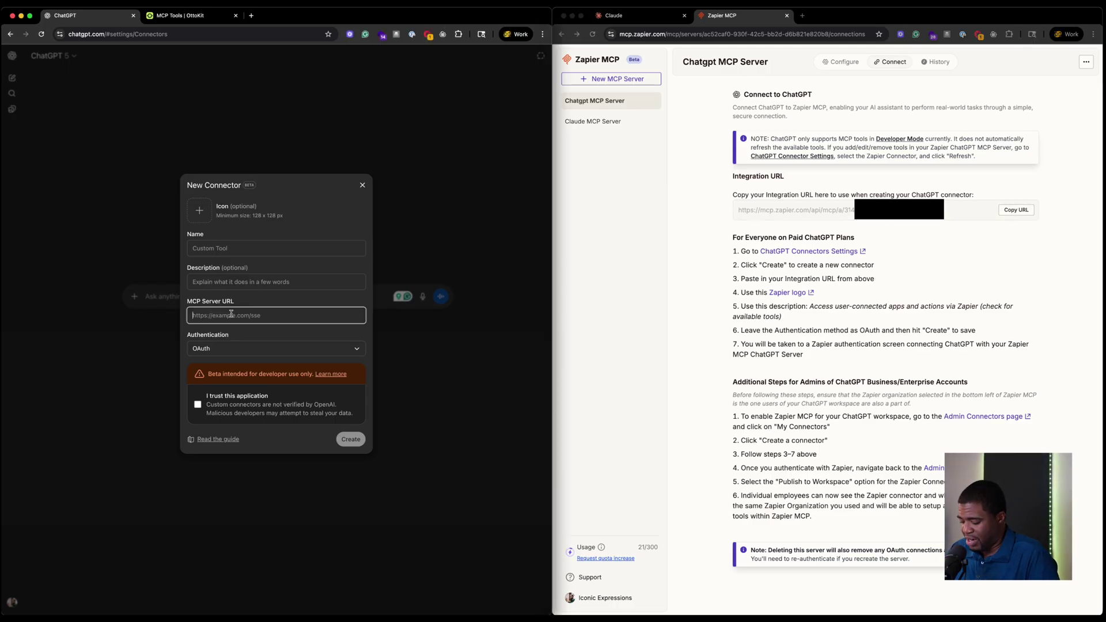
key(super+v)
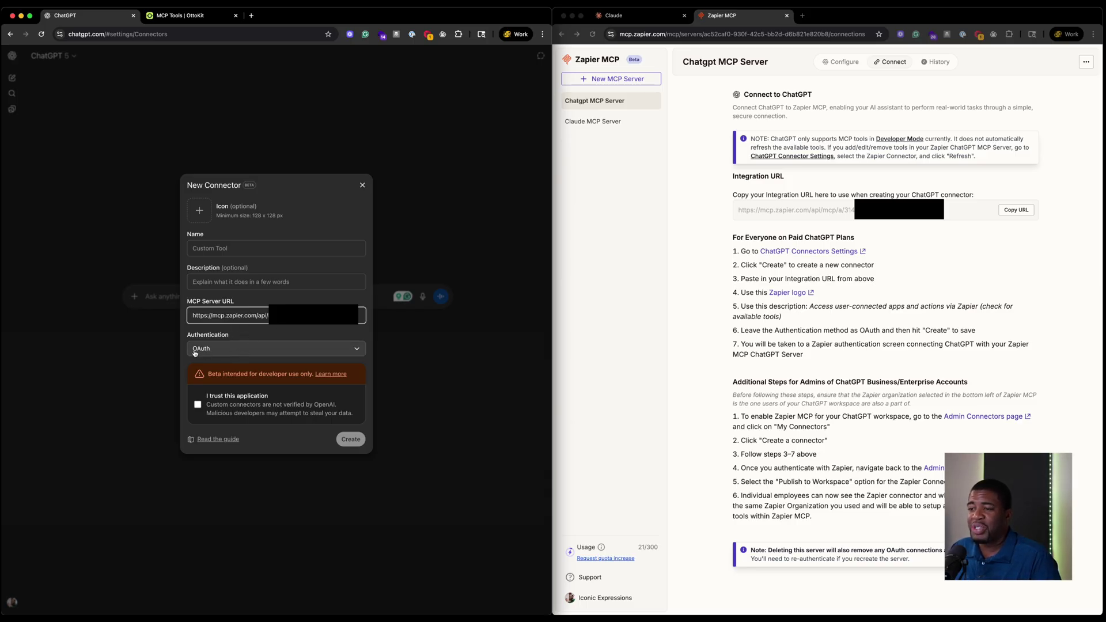
click(197, 405)
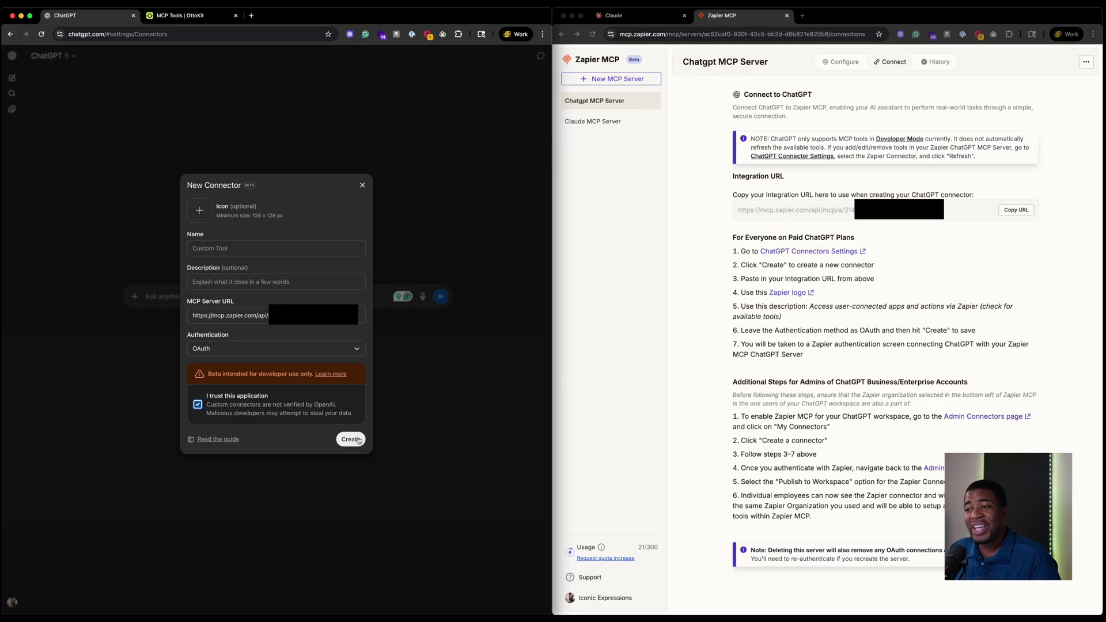
click(361, 186)
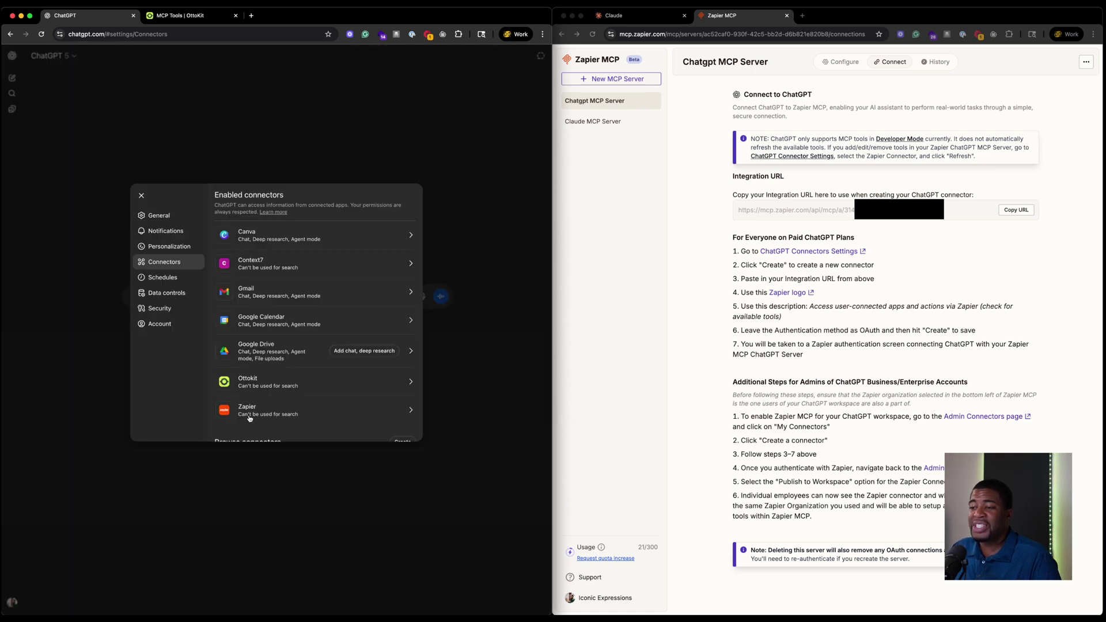
Step: Open the enabled Zapier connector in ChatGPT and review its information and list of actions
scroll(249, 418, down, 1)
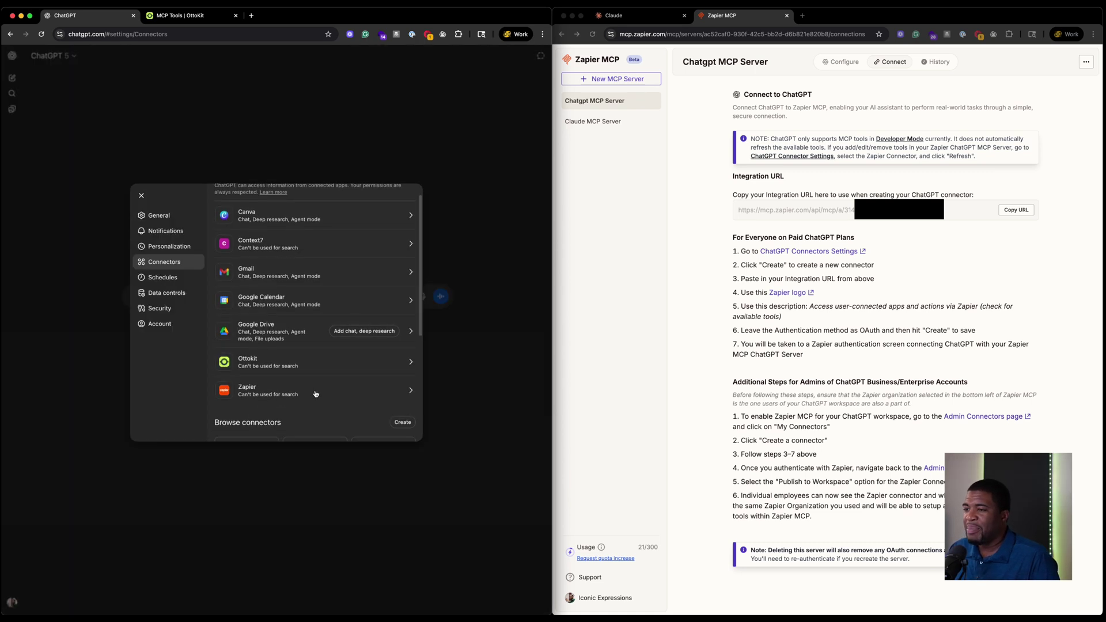
scroll(296, 380, up, 1)
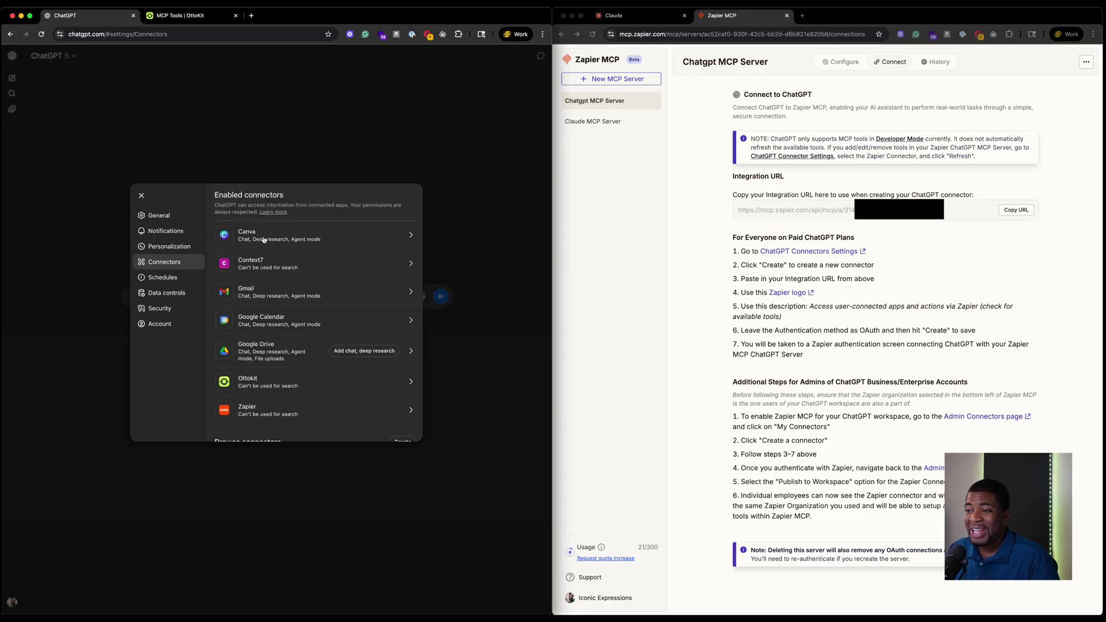
click(308, 415)
scroll(304, 378, down, 3)
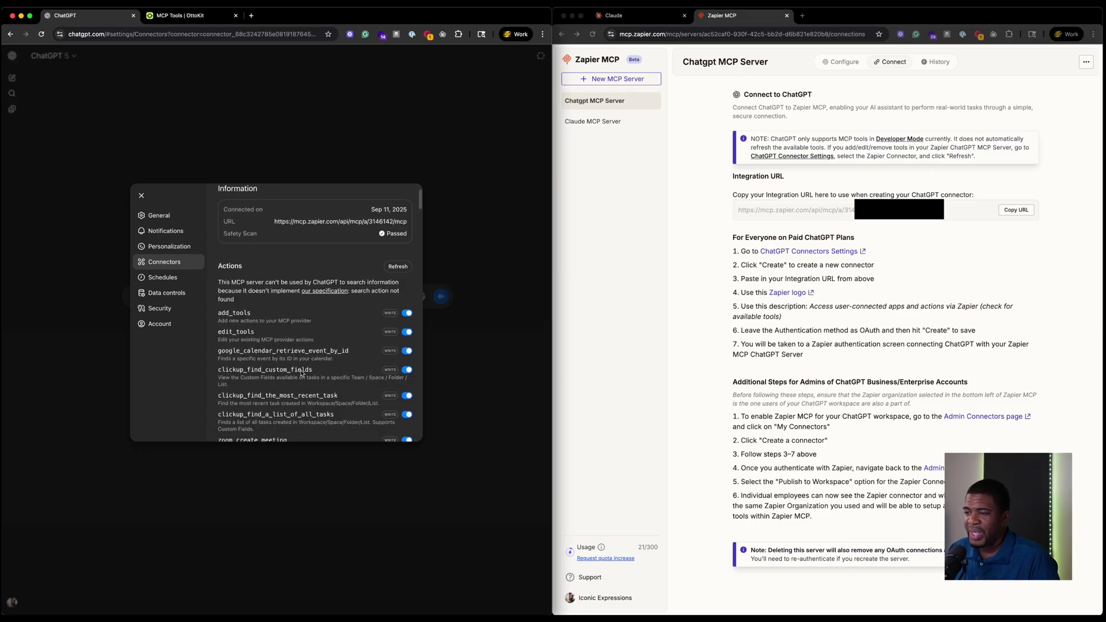
scroll(286, 338, down, 2)
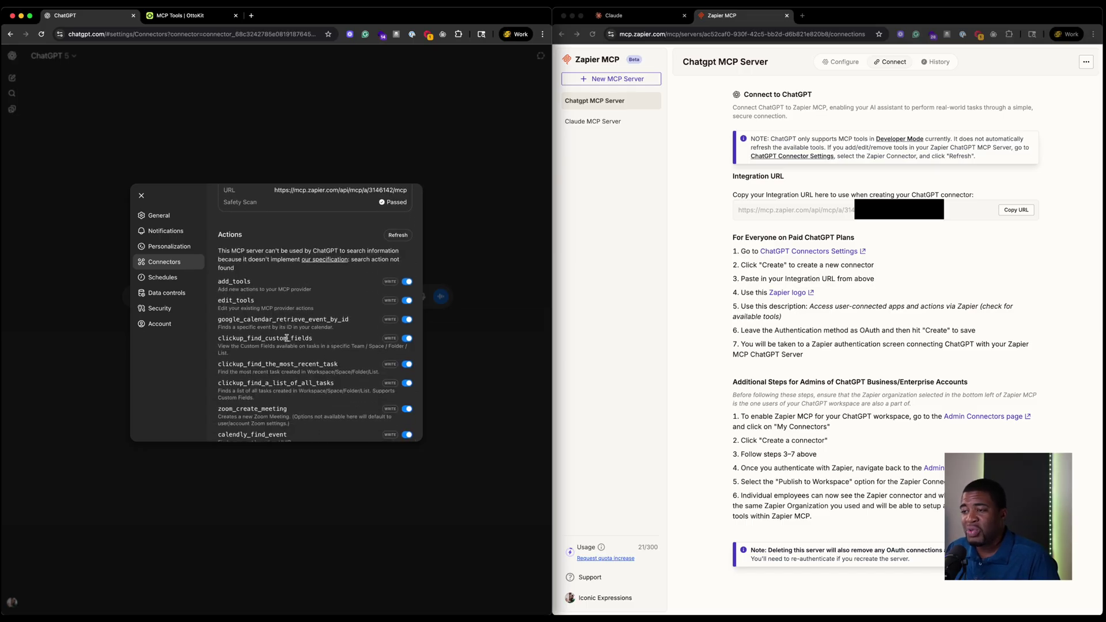
scroll(307, 281, down, 3)
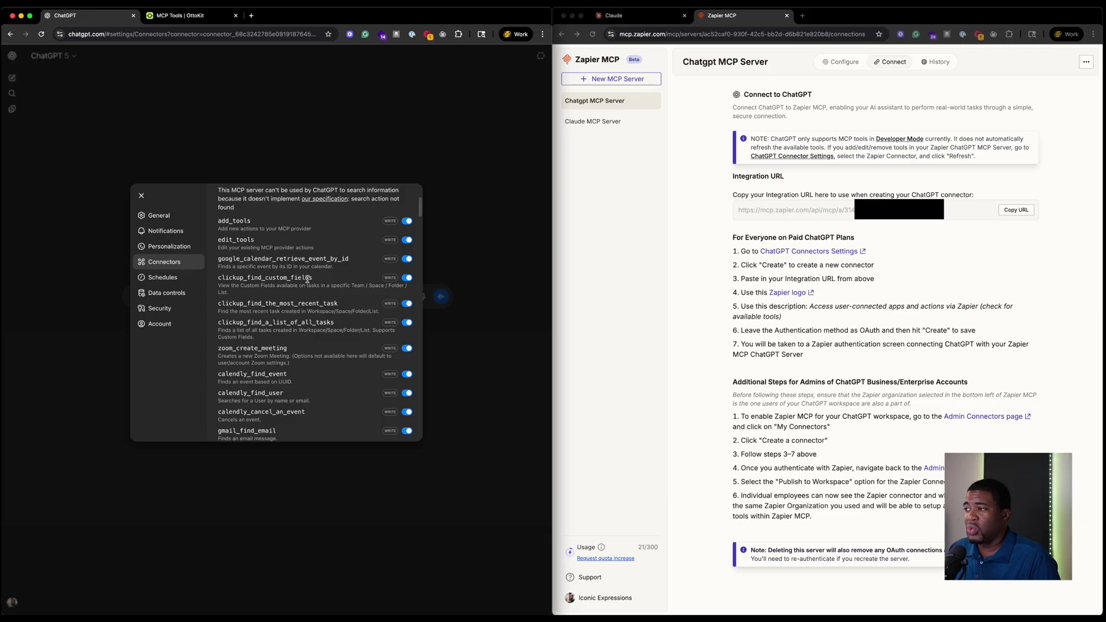
Step: Switch to the Chatgpt MCP Server's configuration in Zapier MCP and browse the apps available to add, including Airtable's tools
click(842, 61)
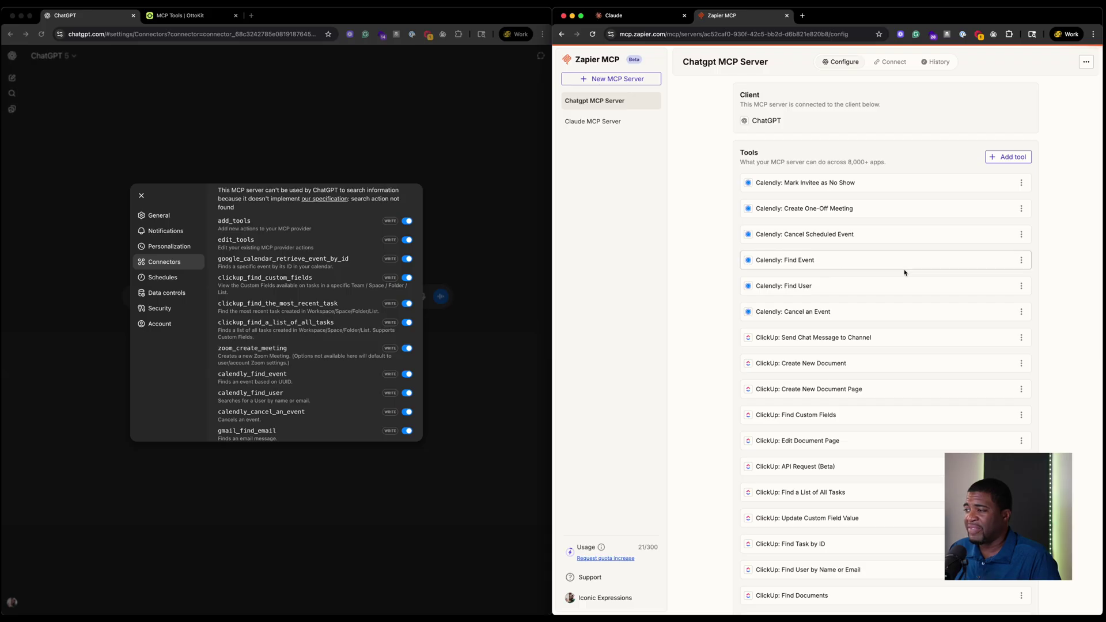
click(1007, 157)
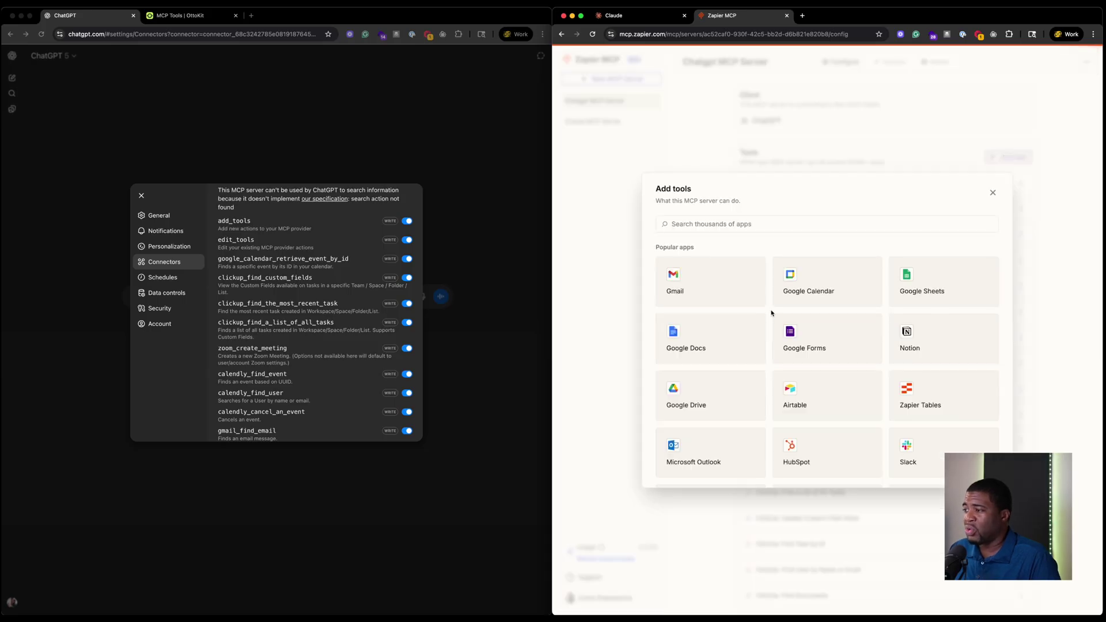
scroll(771, 313, down, 2)
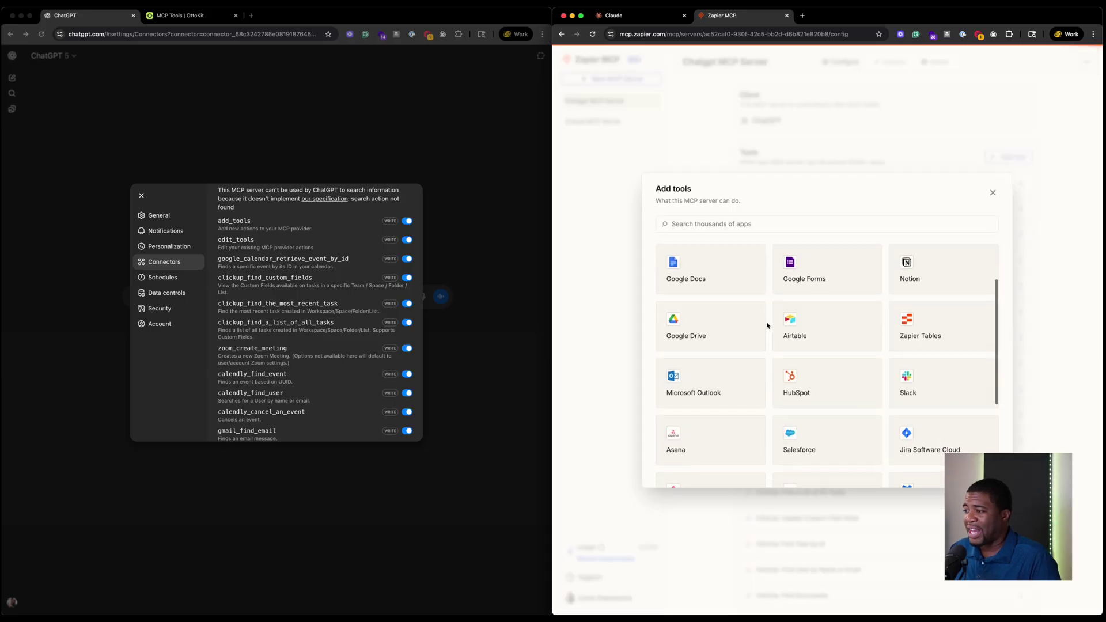
click(796, 338)
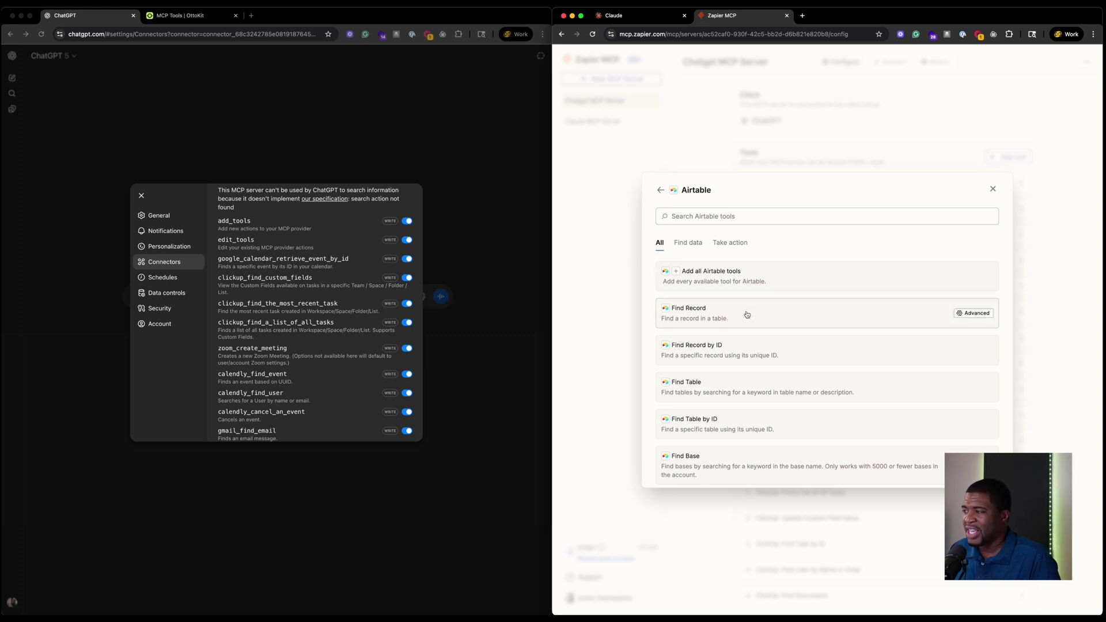
click(658, 190)
click(767, 229)
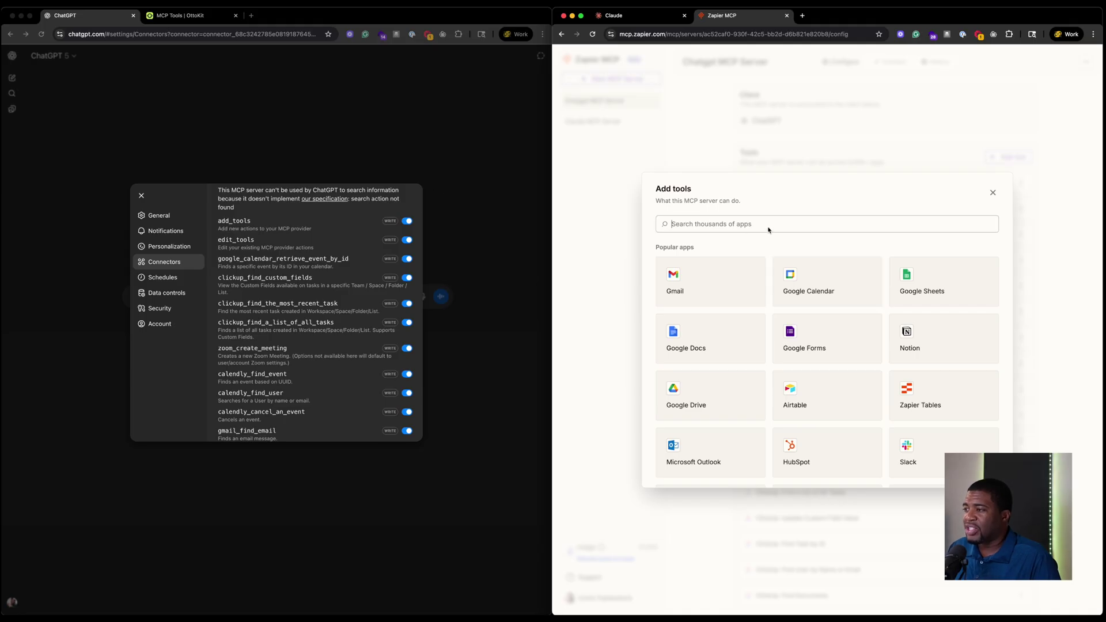
click(992, 192)
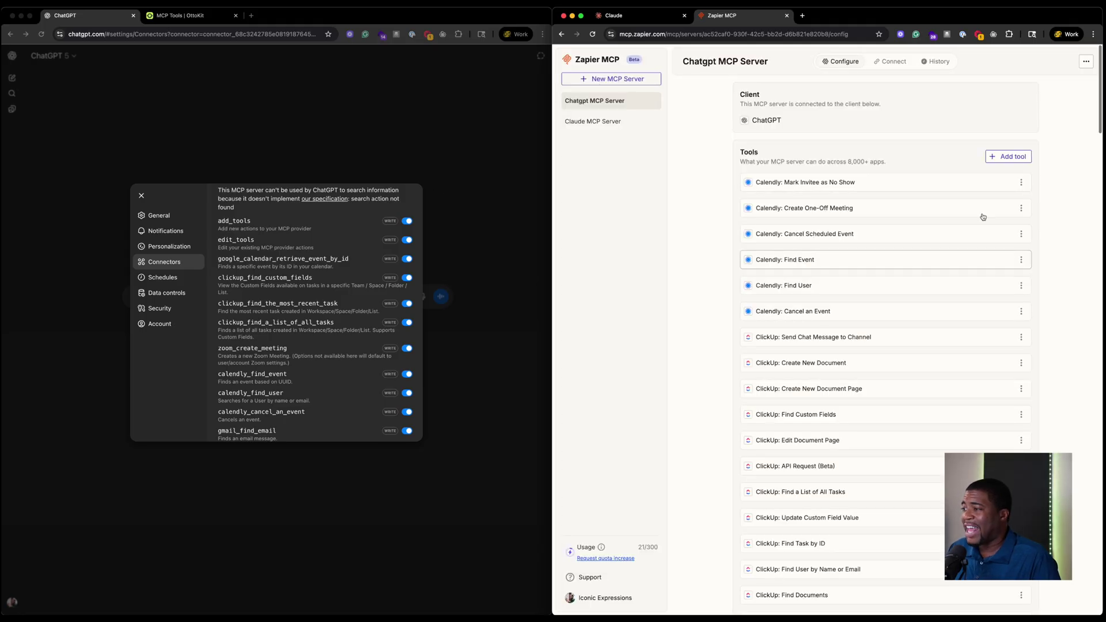
Step: Review the tools configured on the Chatgpt MCP Server, from Calendly and ClickUp through Gmail and Google Sheets
scroll(794, 370, down, 3)
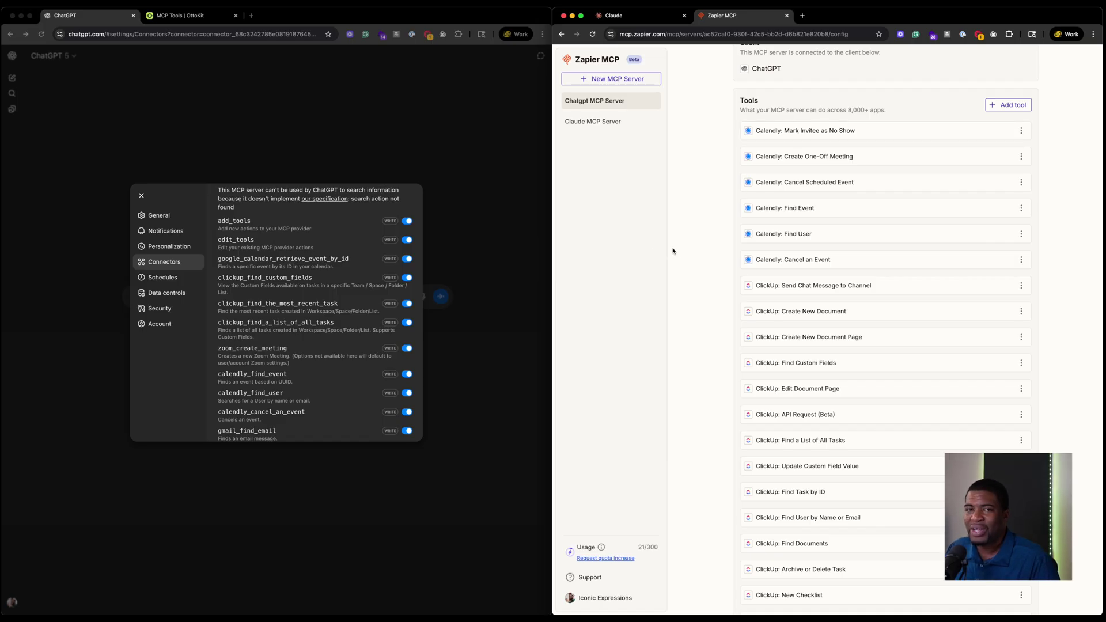
scroll(720, 259, down, 1)
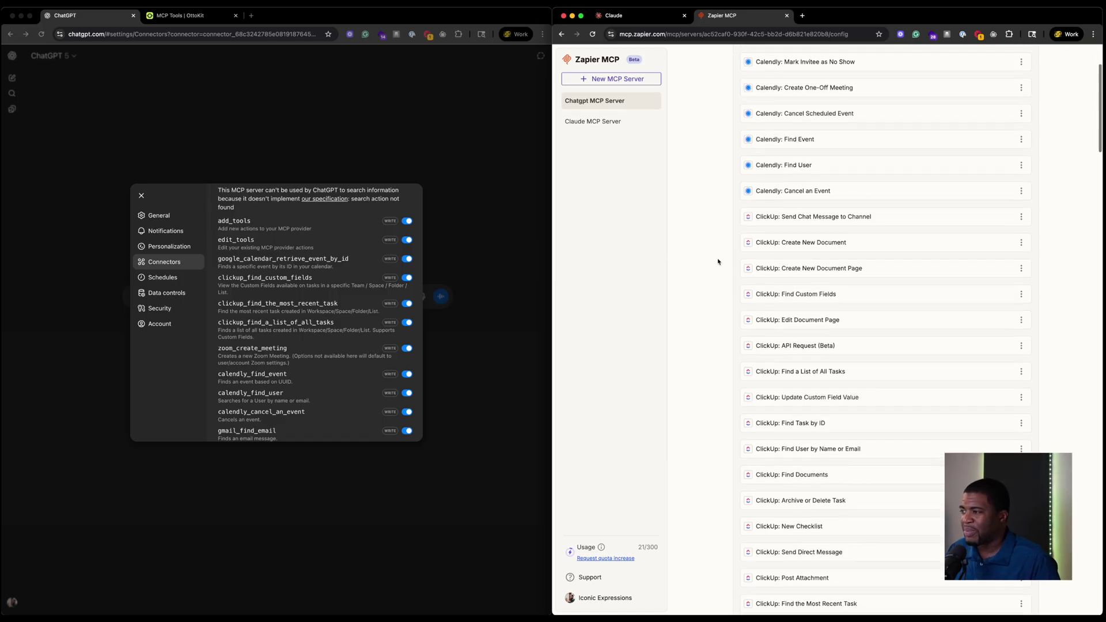
scroll(725, 238, down, 4)
scroll(725, 237, down, 15)
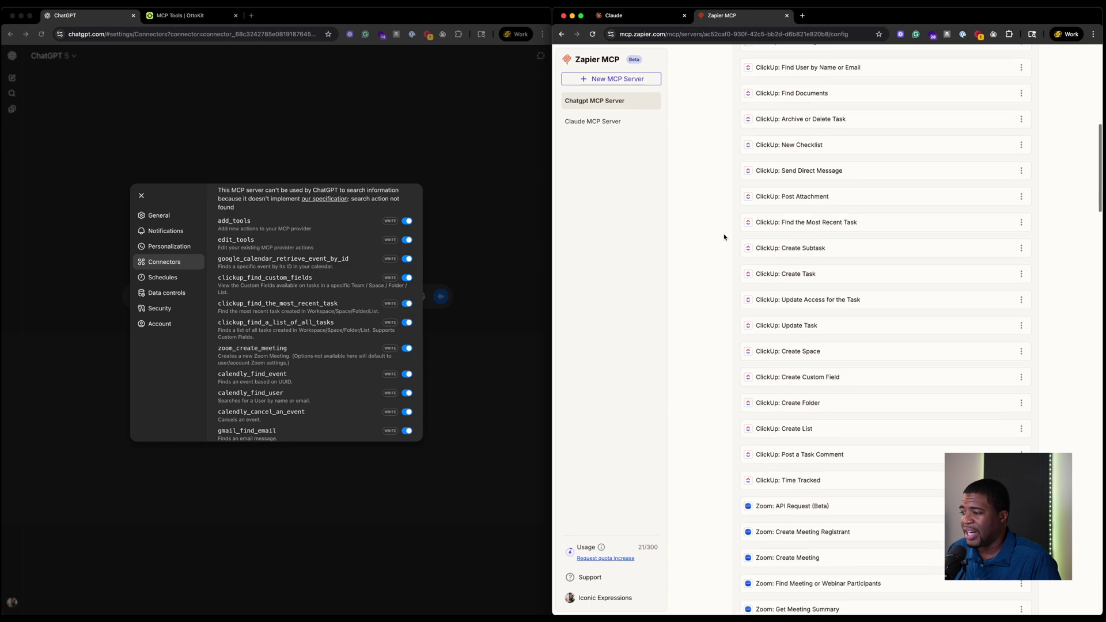
scroll(722, 236, down, 15)
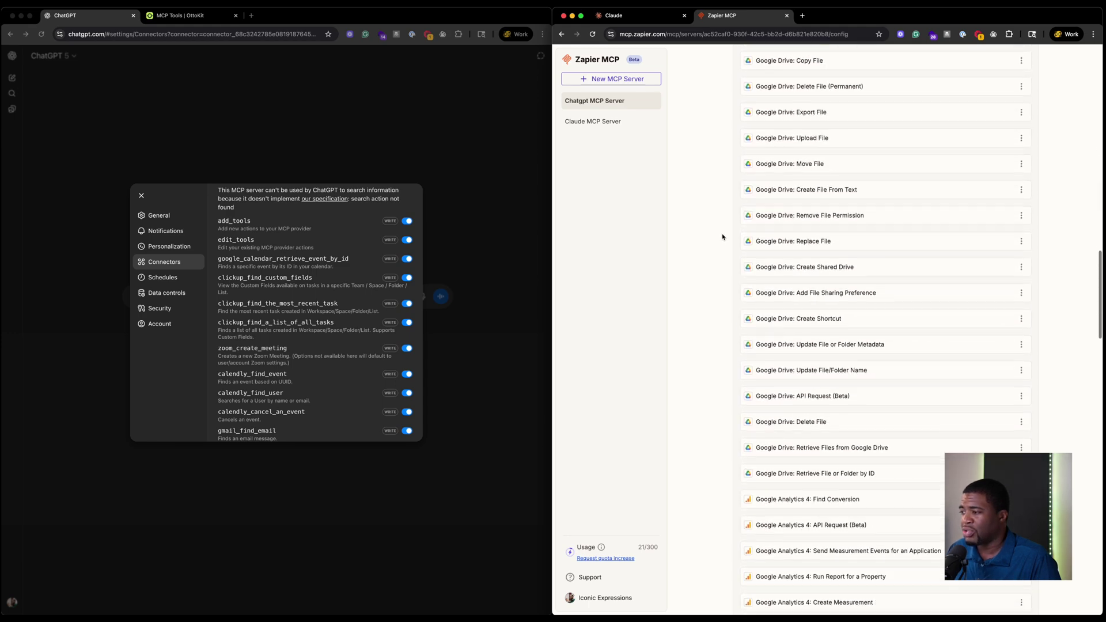
scroll(722, 237, down, 12)
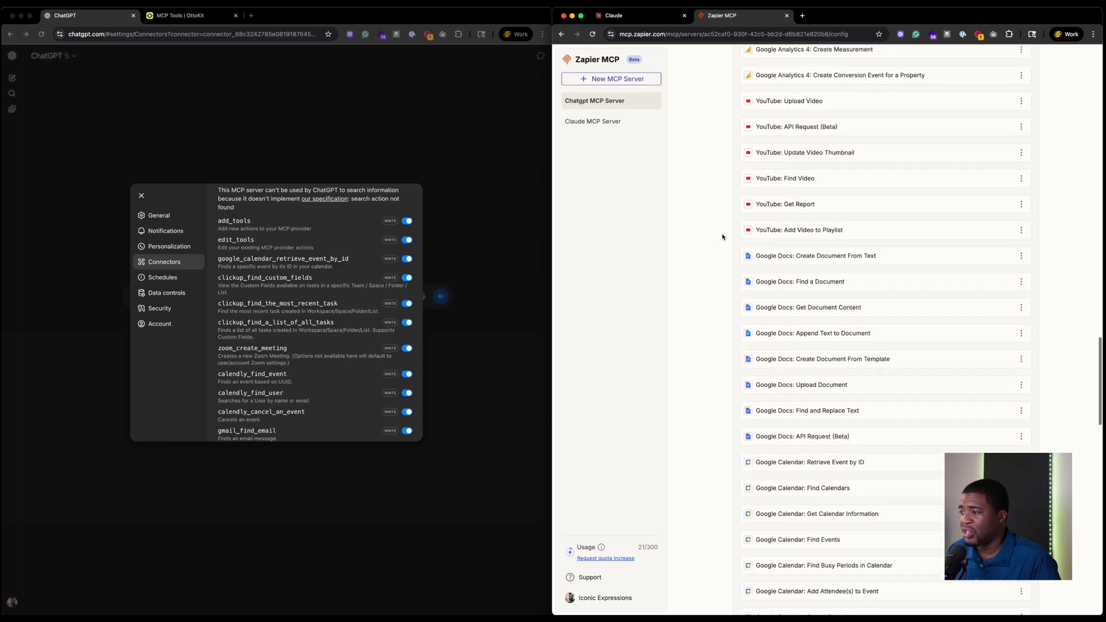
scroll(722, 237, down, 10)
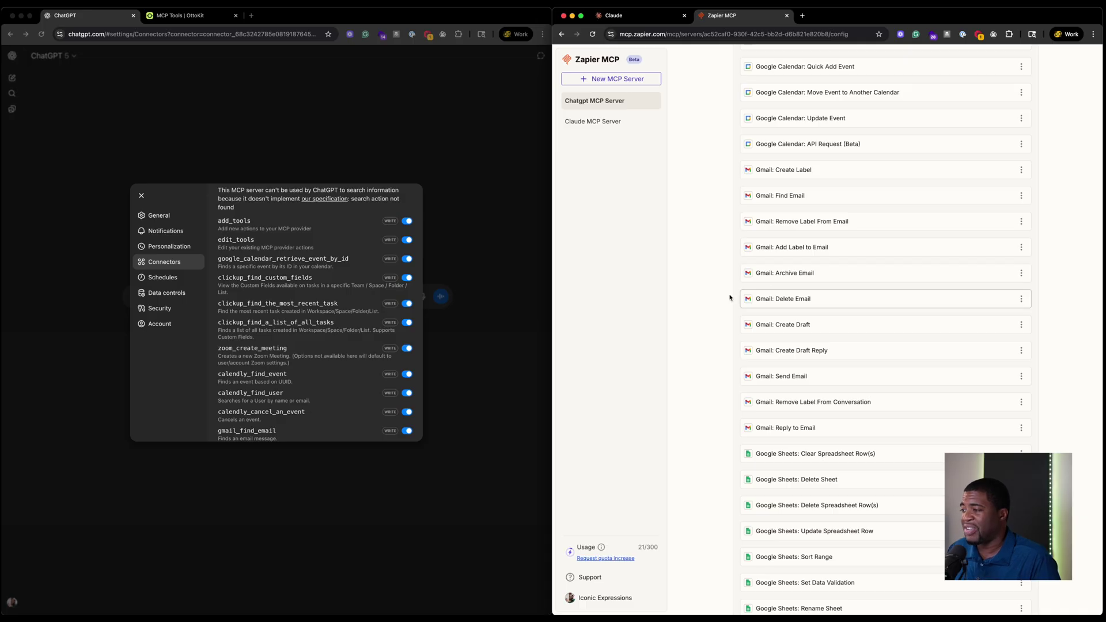
scroll(708, 296, down, 7)
scroll(708, 305, down, 5)
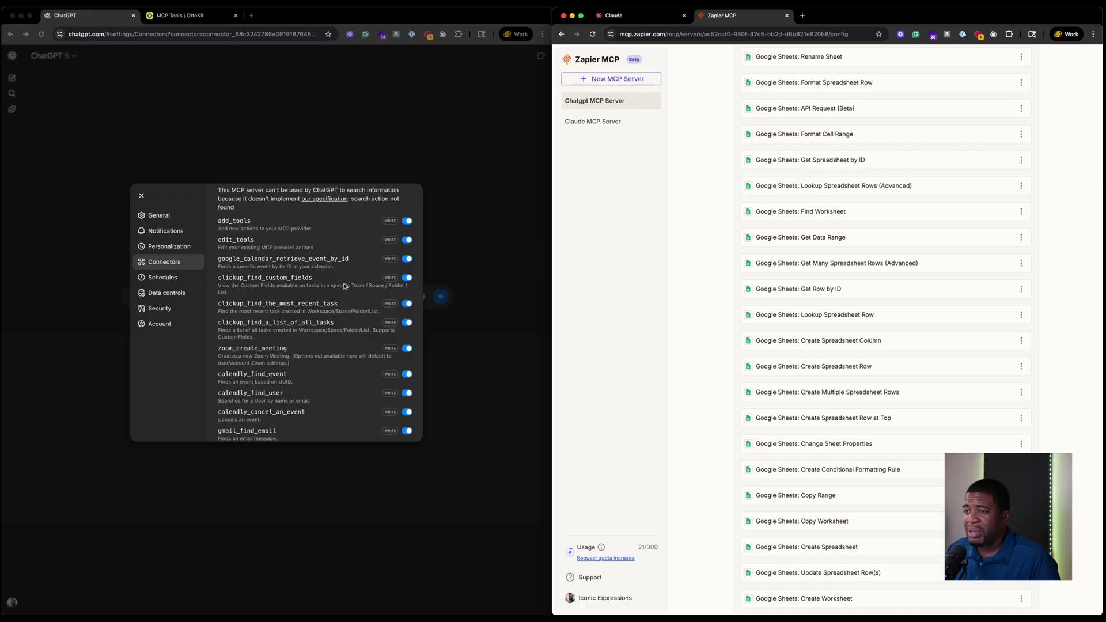
Step: Compare the Zapier connector's actions in ChatGPT with the tools configured on the Zapier MCP server
scroll(345, 286, down, 8)
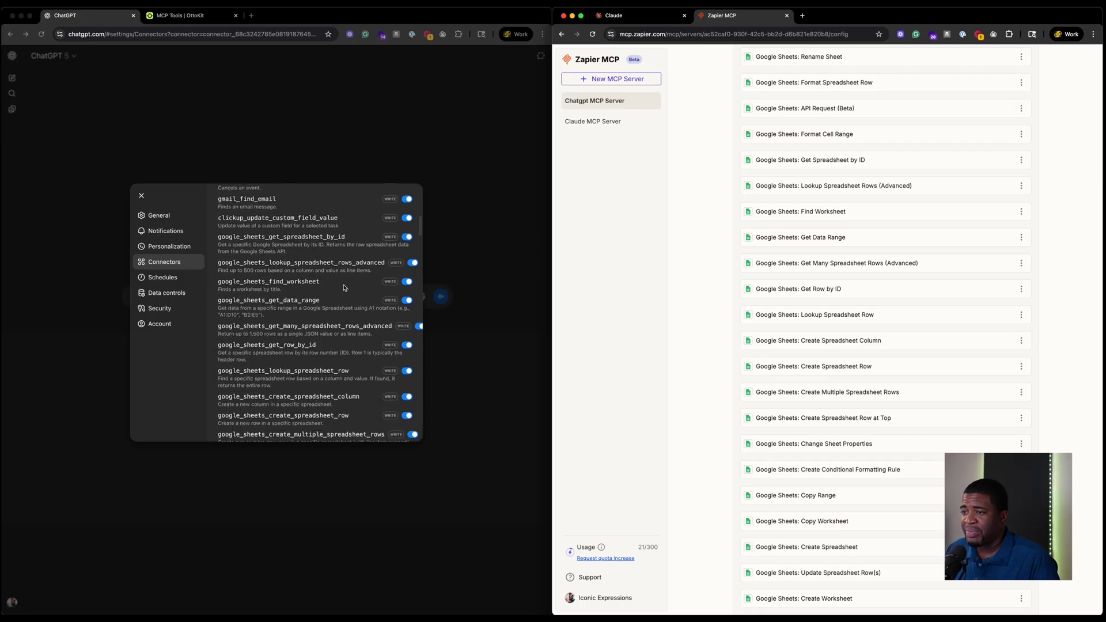
scroll(710, 218, up, 15)
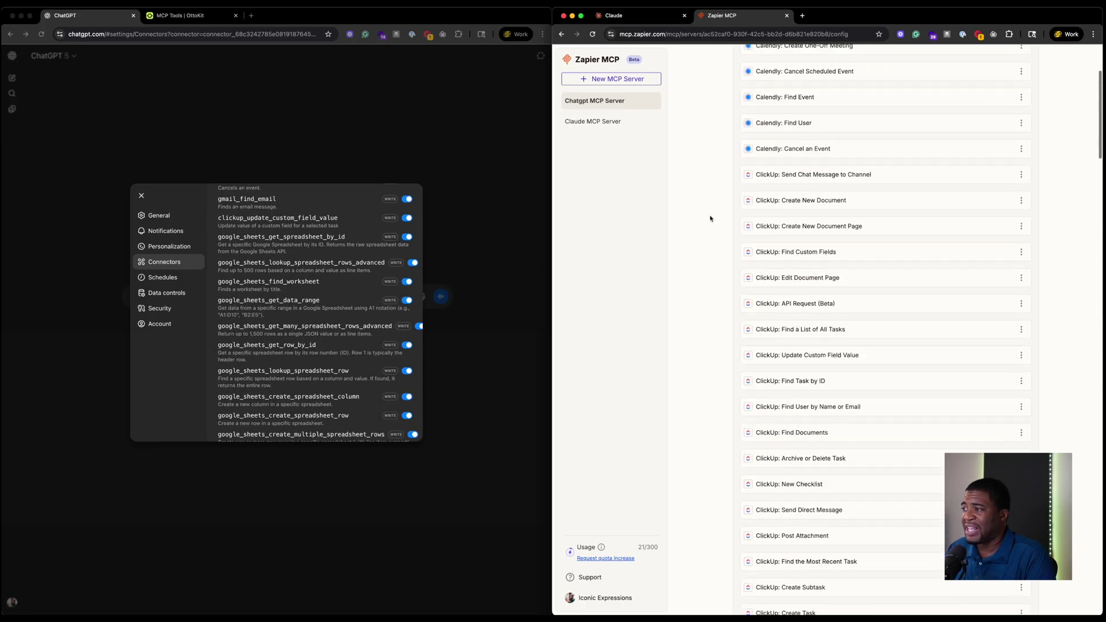
scroll(710, 218, up, 5)
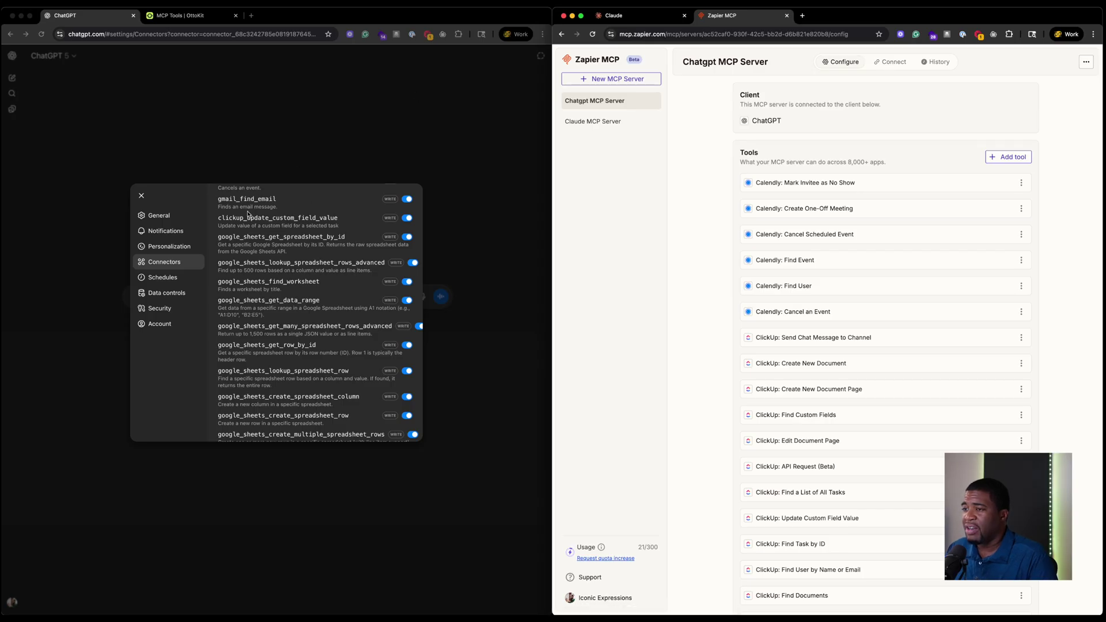
scroll(318, 294, down, 5)
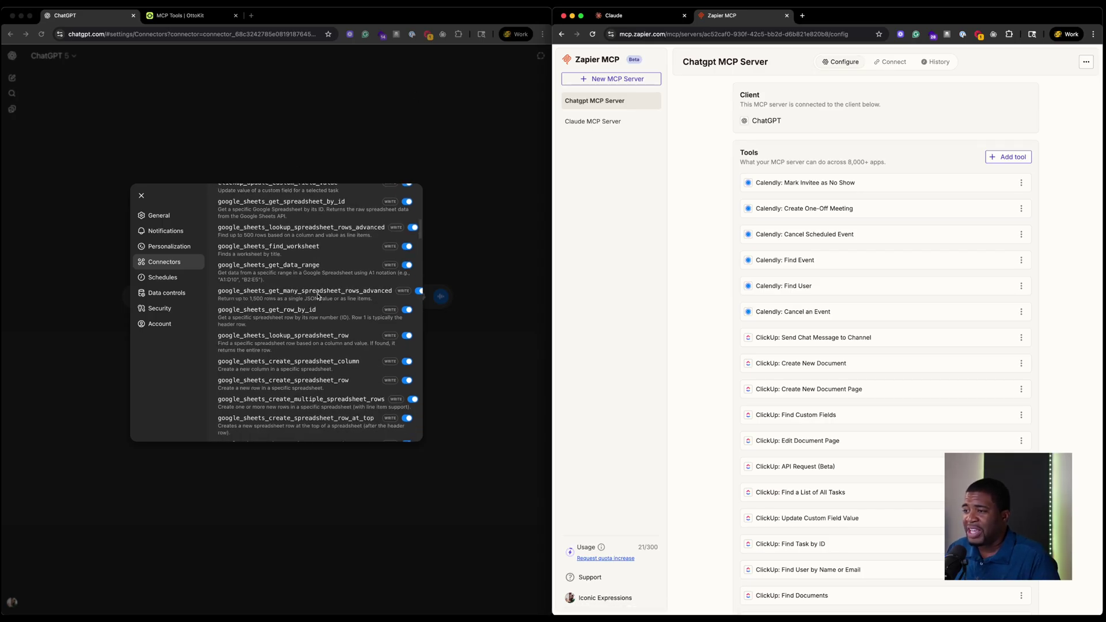
scroll(319, 286, up, 10)
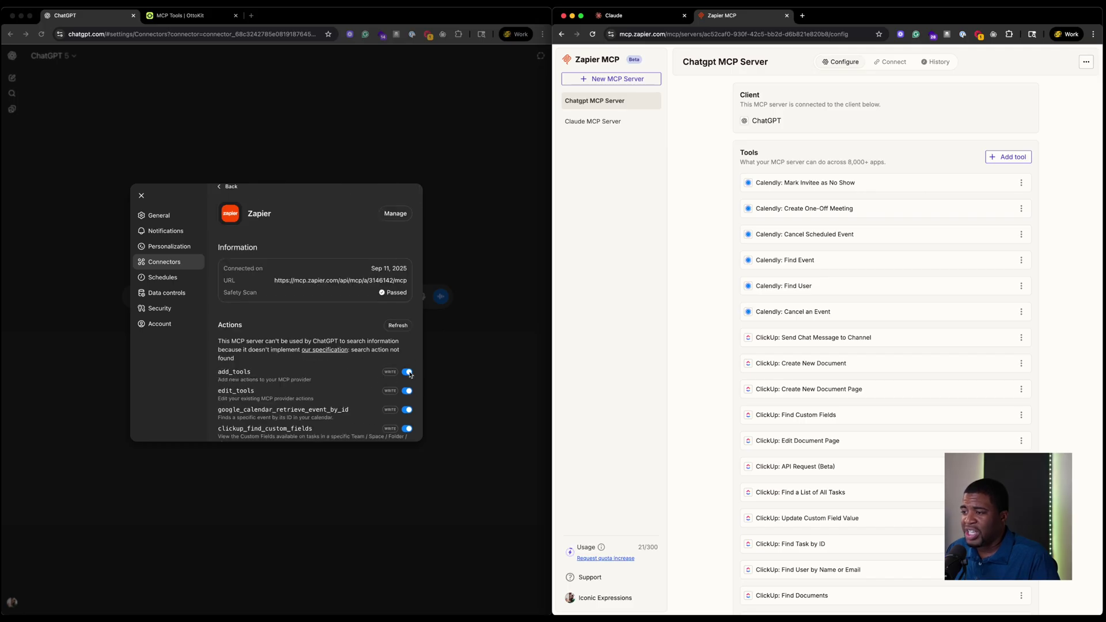
Step: Turn the Zapier connector's add_tools action off and back on, and look through the switches of its other actions
click(408, 373)
click(408, 373)
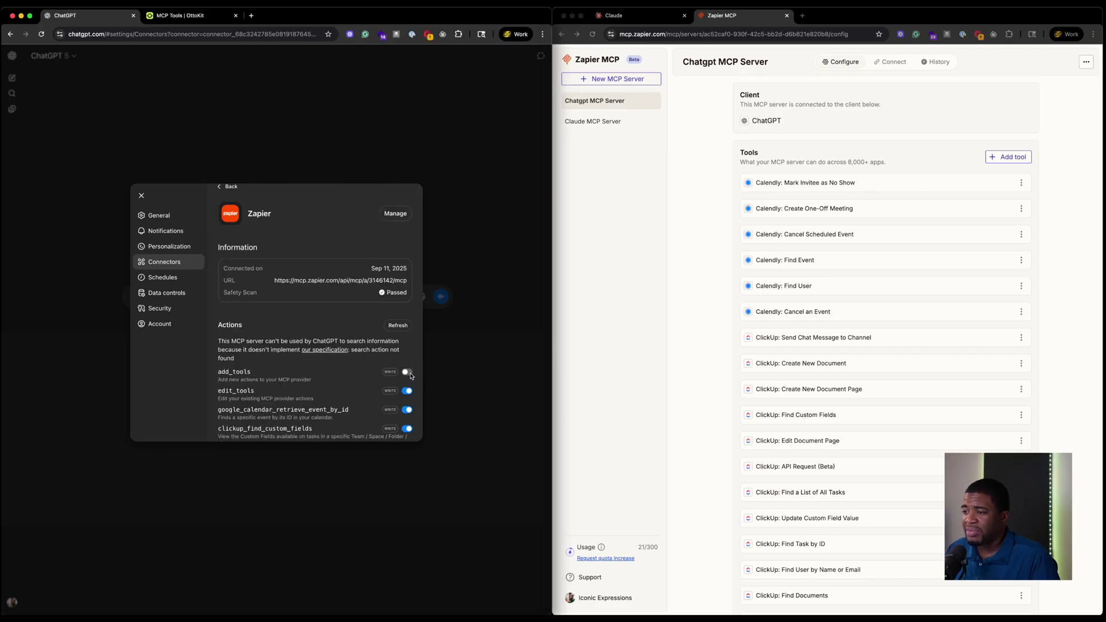
scroll(346, 377, down, 3)
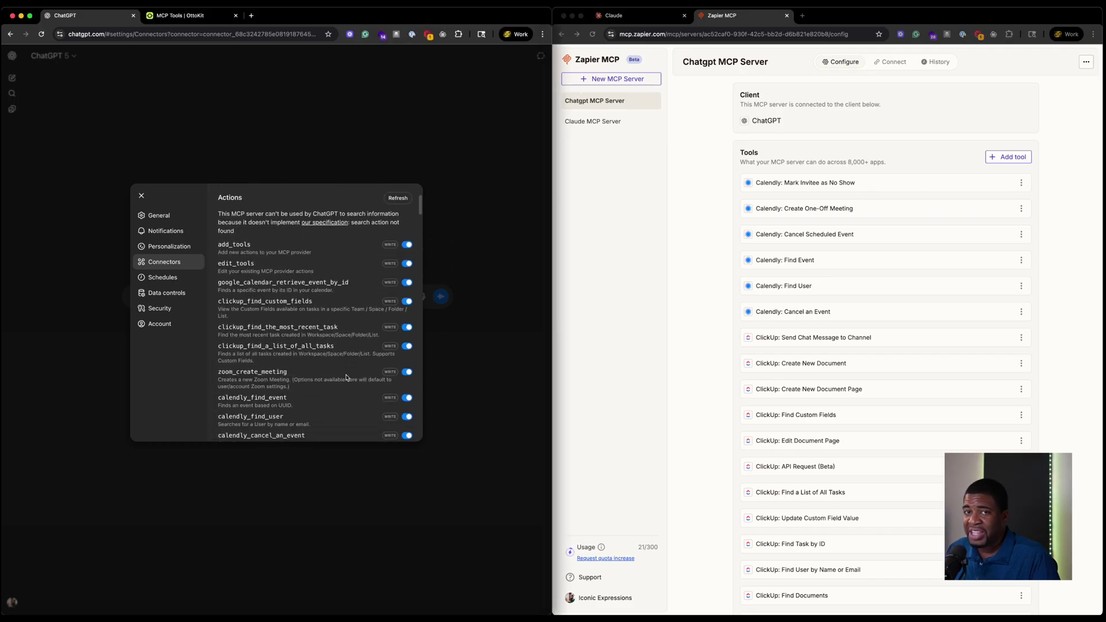
scroll(404, 397, down, 2)
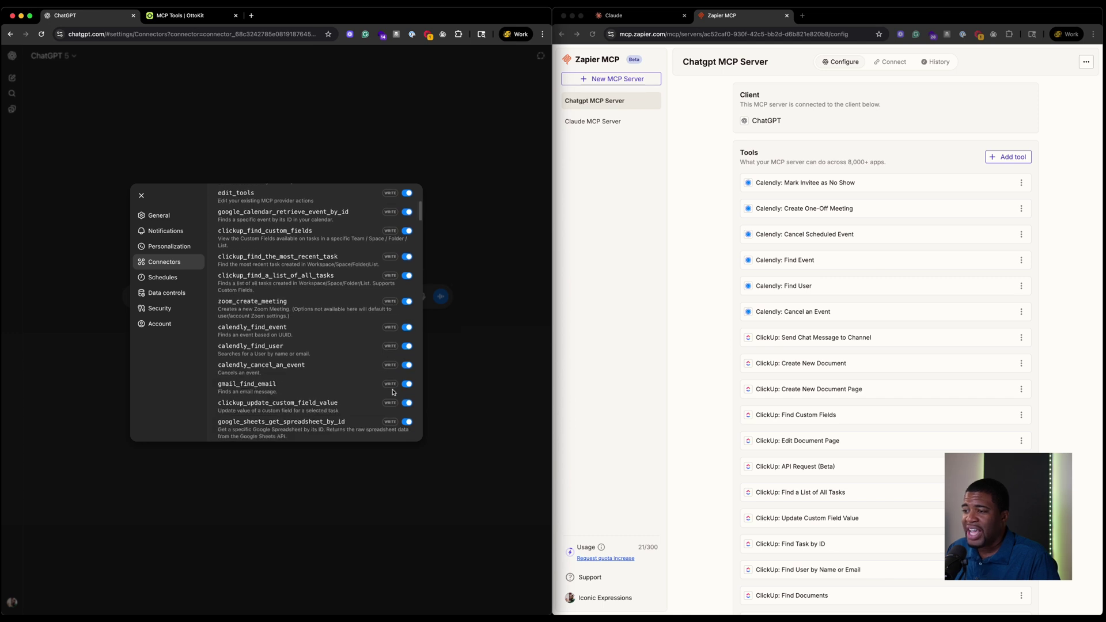
scroll(394, 366, down, 3)
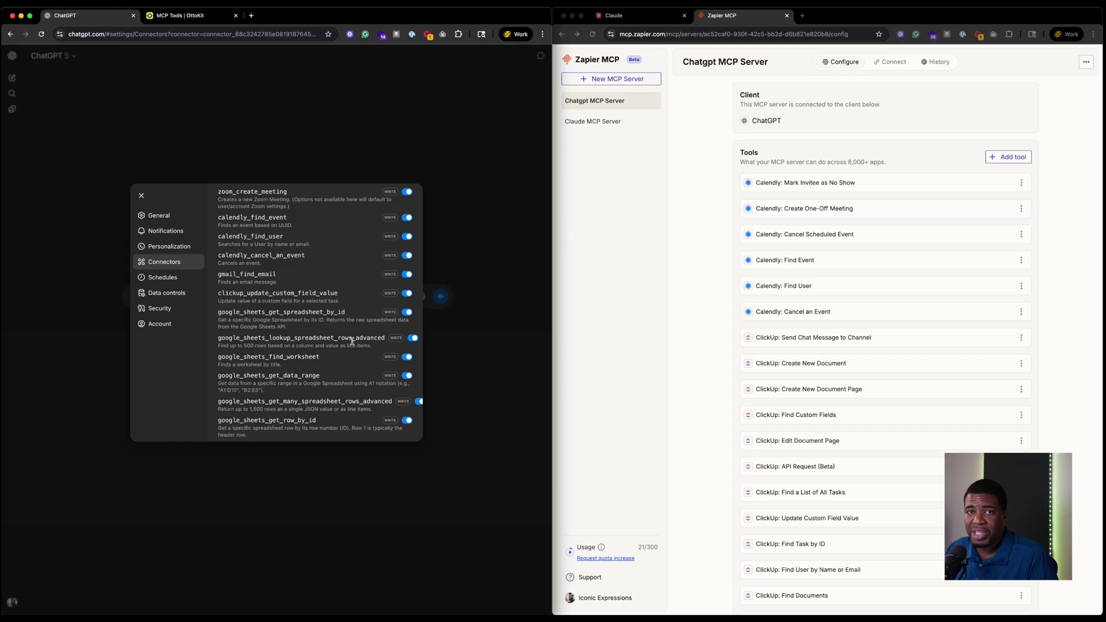
scroll(352, 341, up, 15)
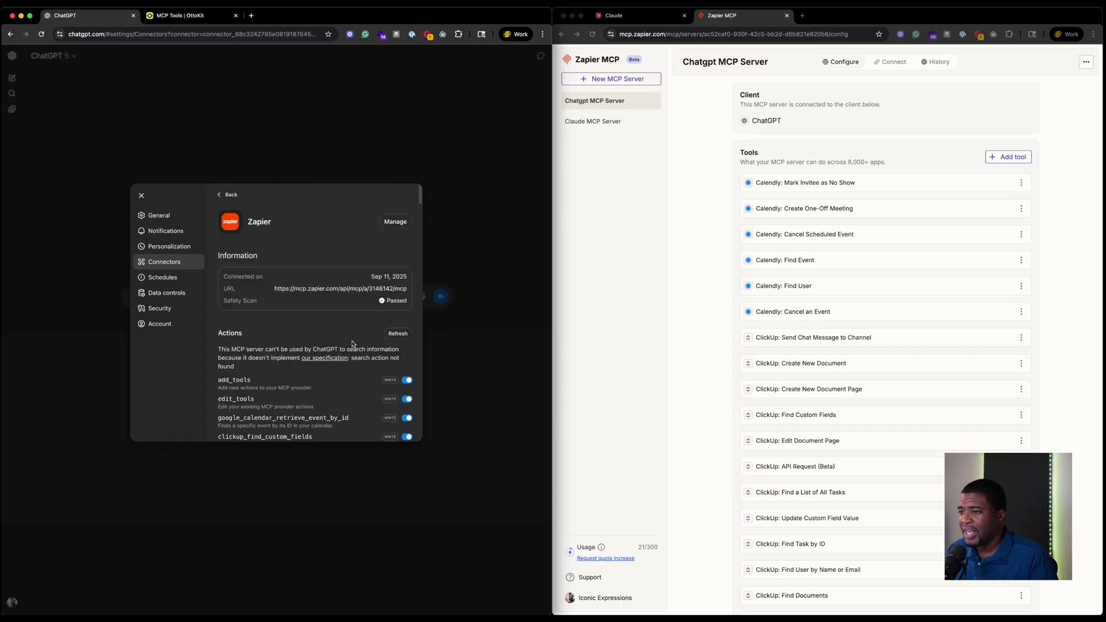
Step: View the Ottokit connector's details in ChatGPT, and switch to OttoKit's MCP tools page for ChatGPT/Claude
click(227, 194)
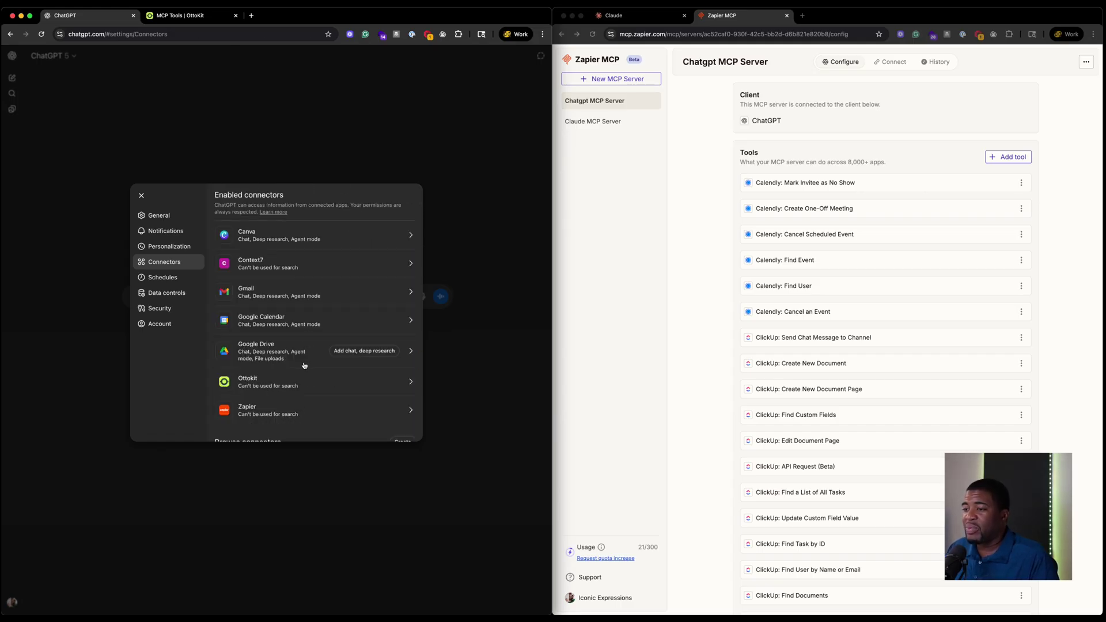
click(321, 382)
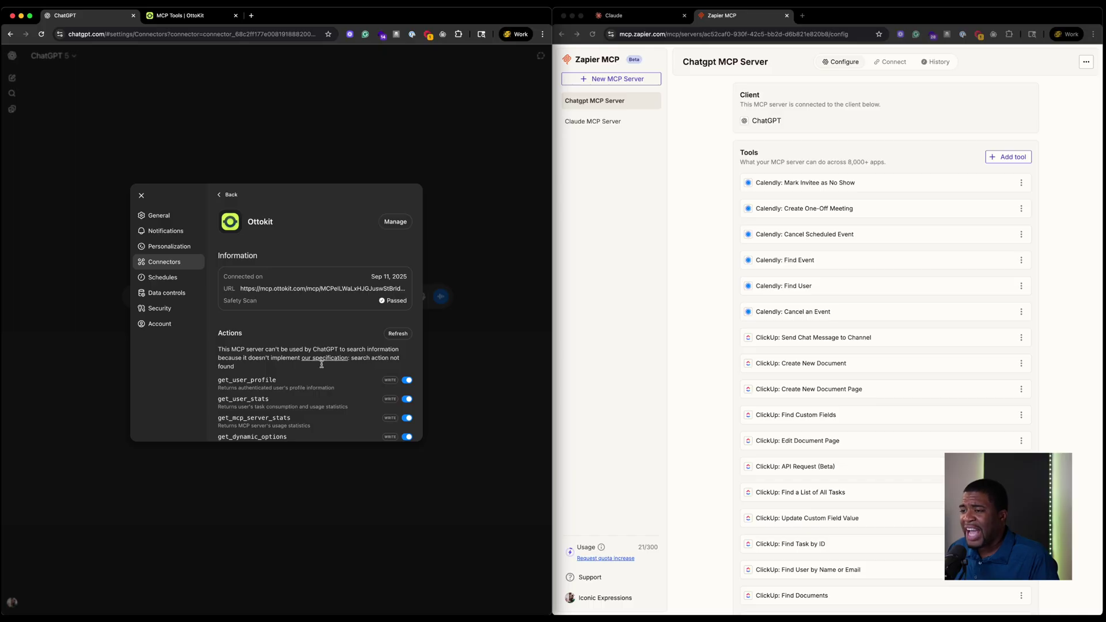
click(180, 16)
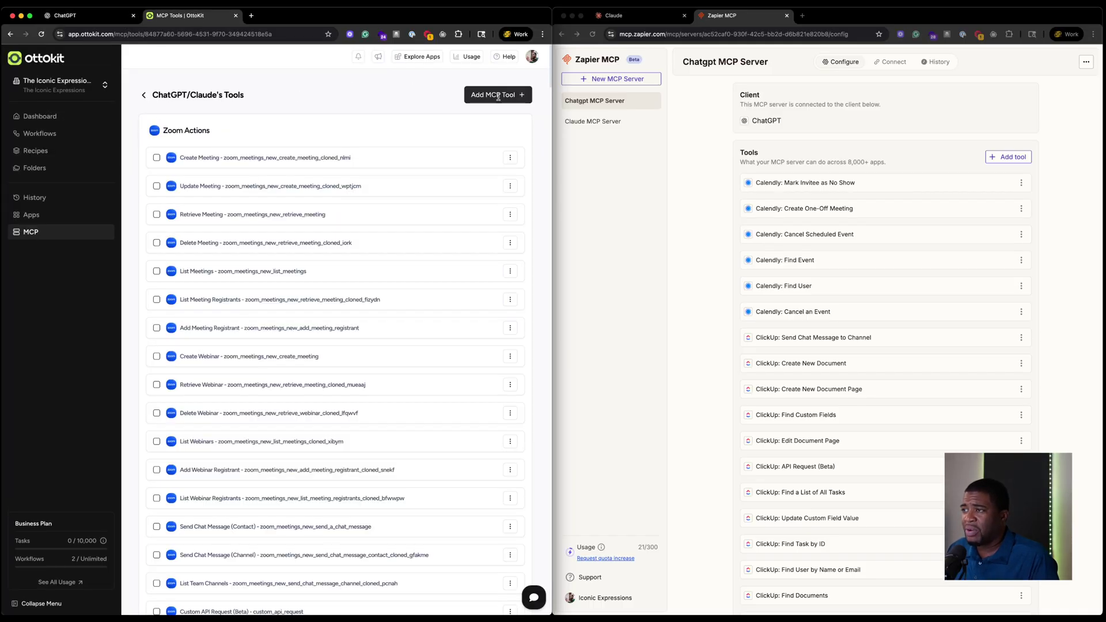
Step: Review OttoKit's ChatGPT/Claude tools, from Zoom and YouTube through Google Meet, Google Drive and ClickUp to Gmail
scroll(330, 168, down, 1)
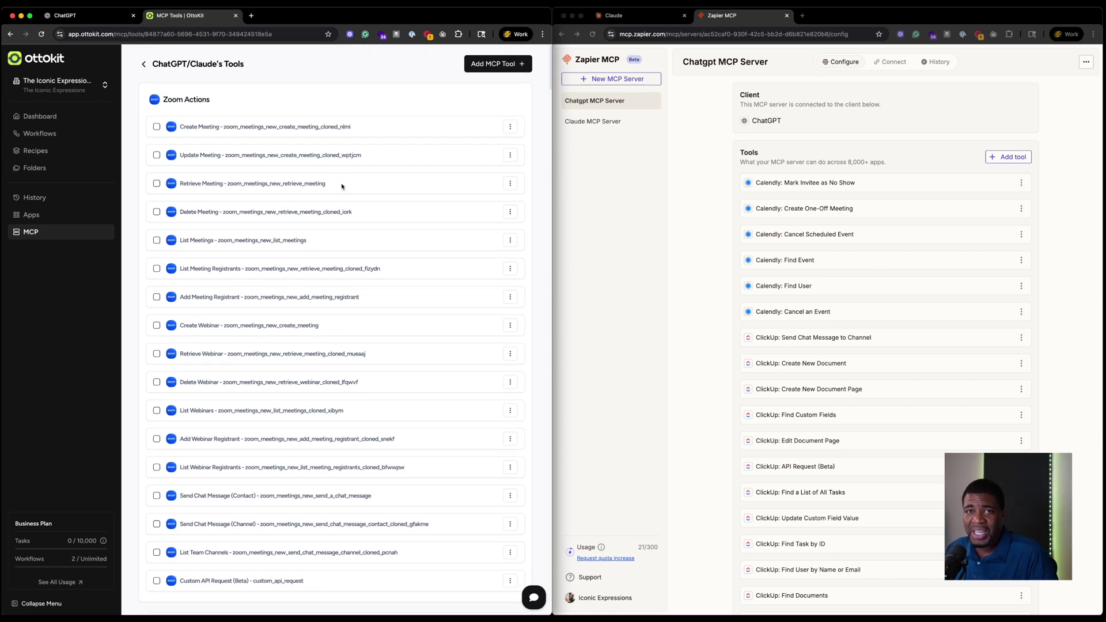
scroll(345, 187, down, 2)
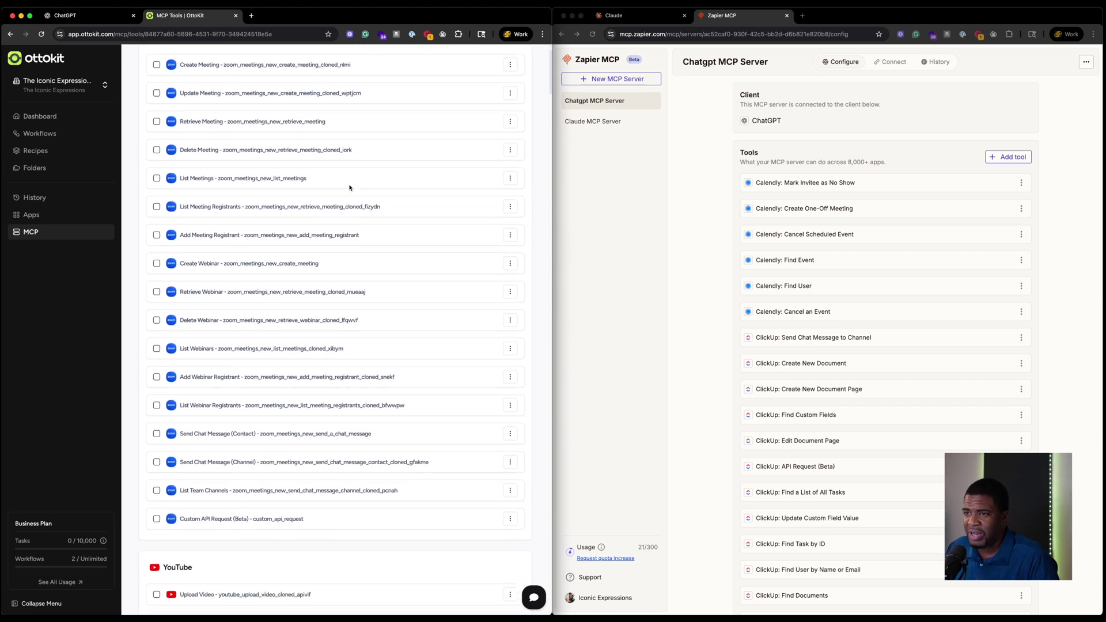
scroll(349, 187, down, 6)
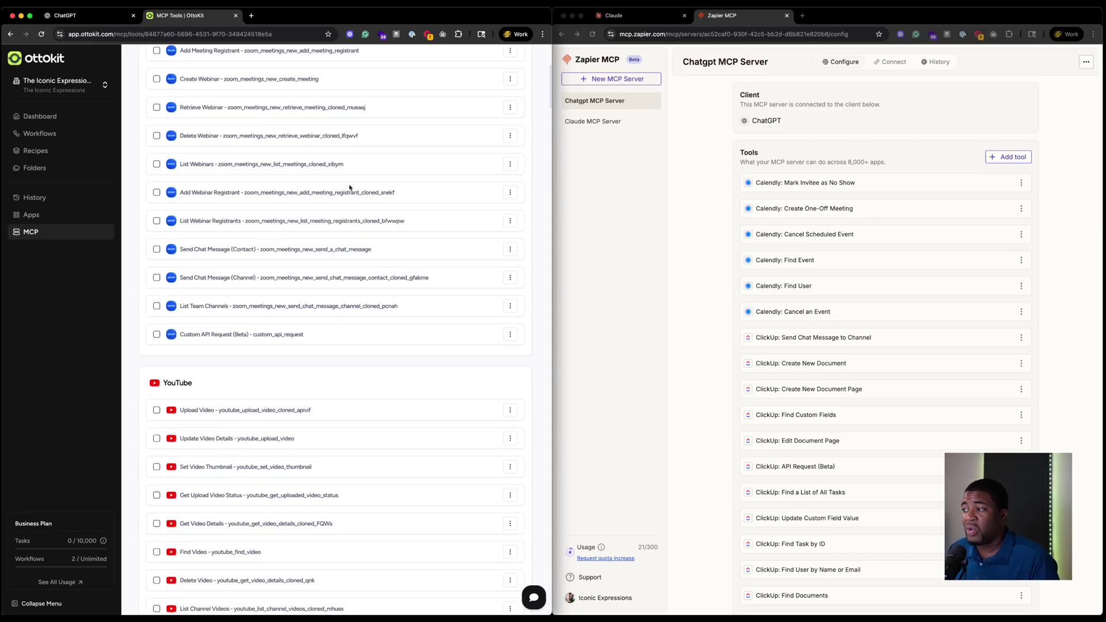
scroll(350, 187, down, 12)
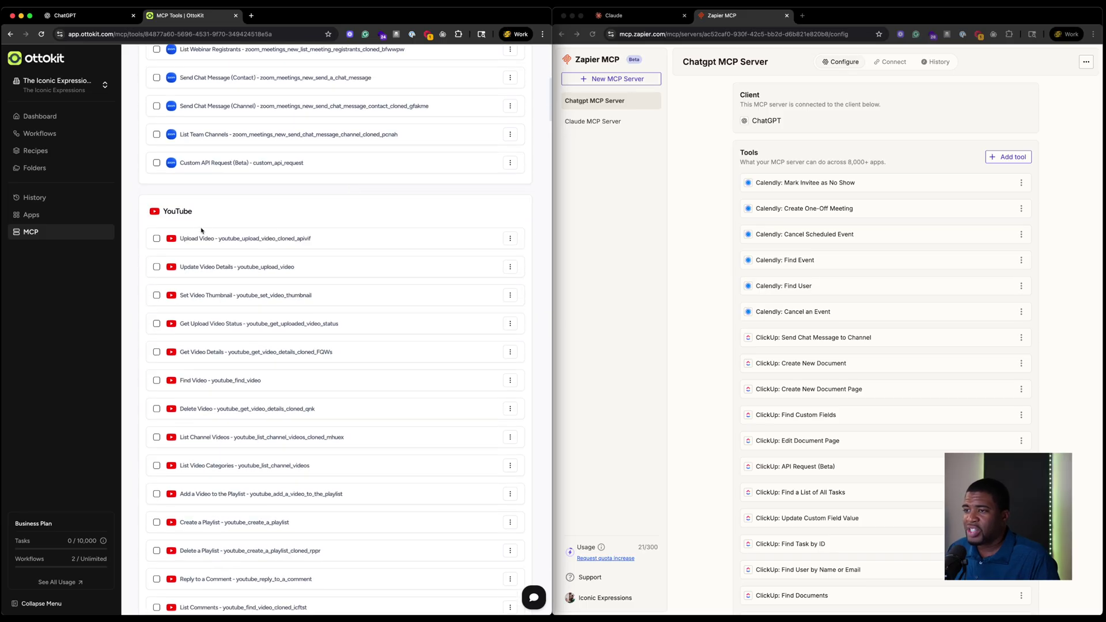
scroll(223, 244, down, 8)
scroll(223, 244, up, 20)
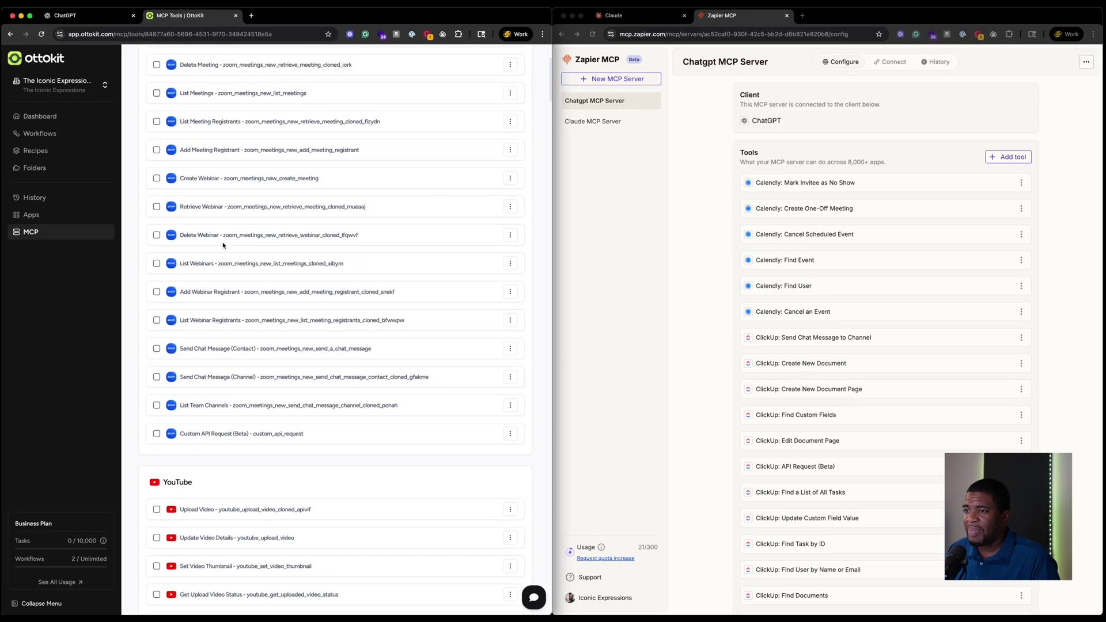
scroll(223, 244, down, 12)
scroll(223, 246, up, 3)
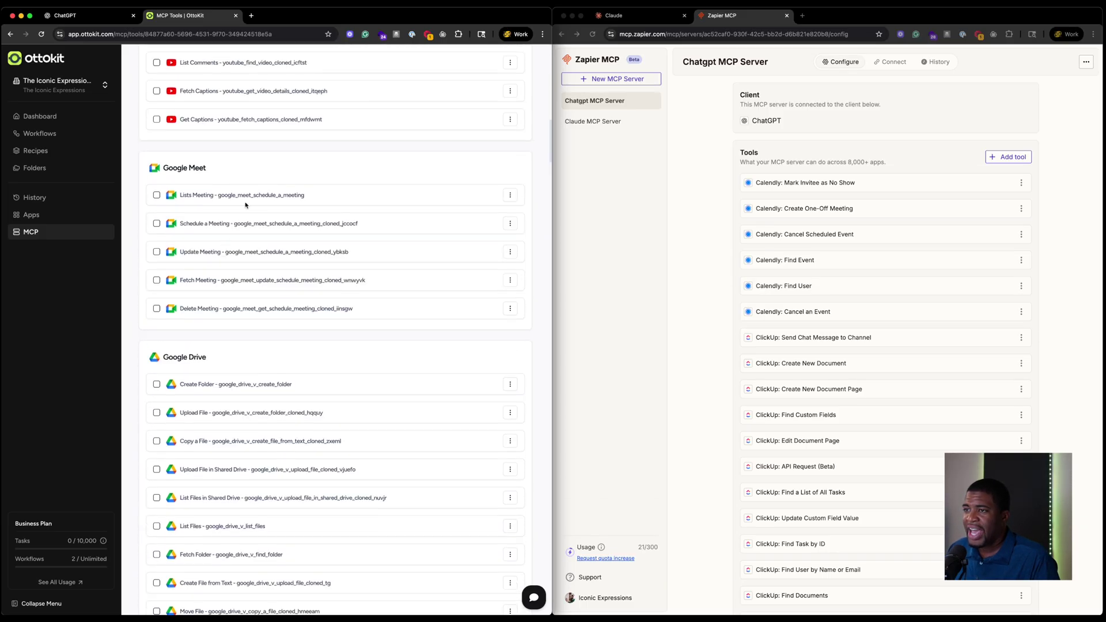
scroll(248, 236, down, 3)
scroll(253, 234, down, 10)
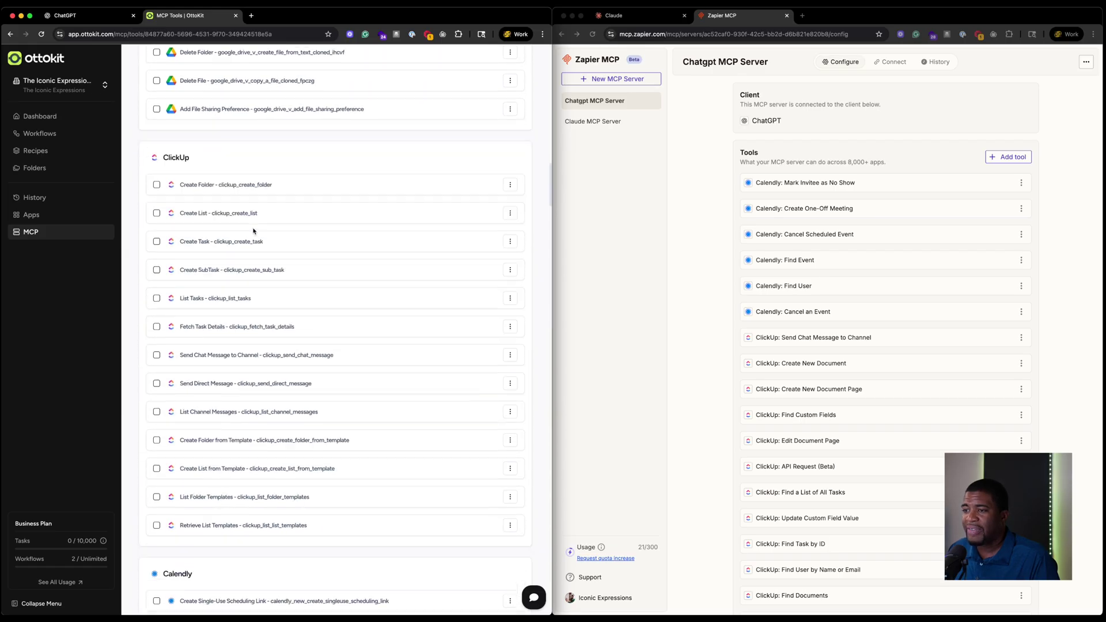
scroll(244, 235, down, 5)
scroll(241, 240, down, 5)
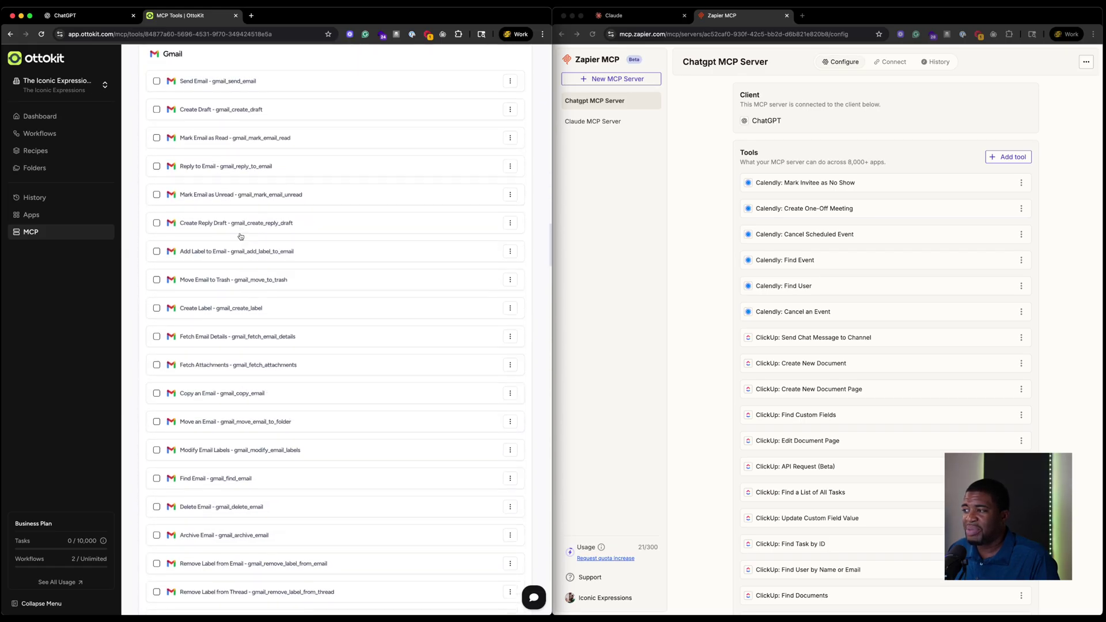
scroll(732, 279, down, 10)
Step: Compare the Zoom and Google tools on Zapier's Chatgpt MCP Server with OttoKit's Google Calendar, Google Docs and Canva tools
scroll(719, 280, down, 20)
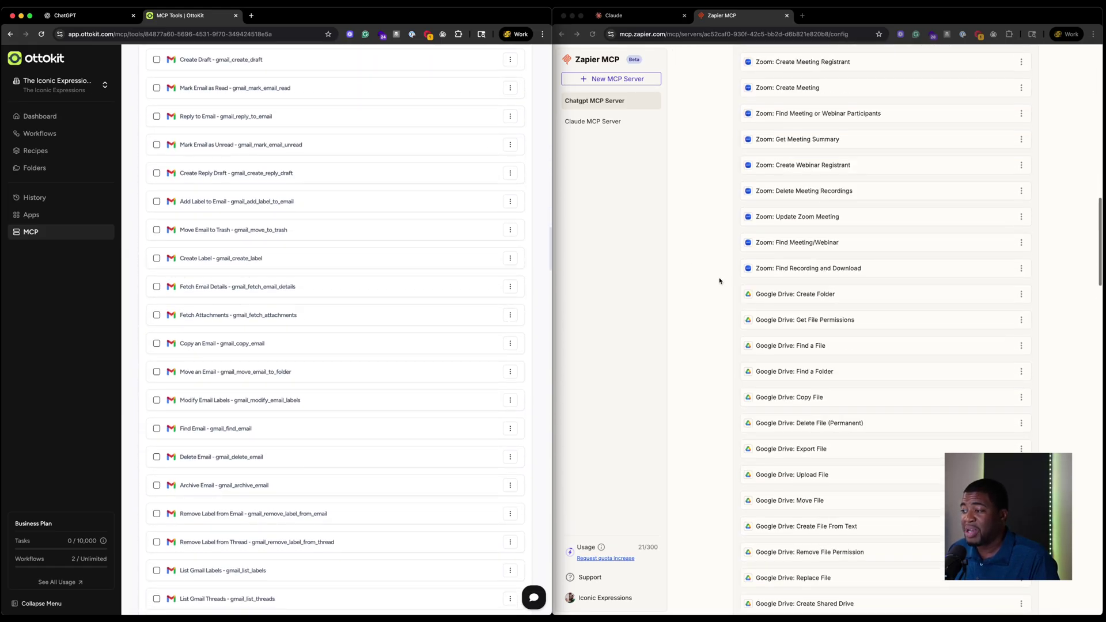
scroll(719, 280, down, 3)
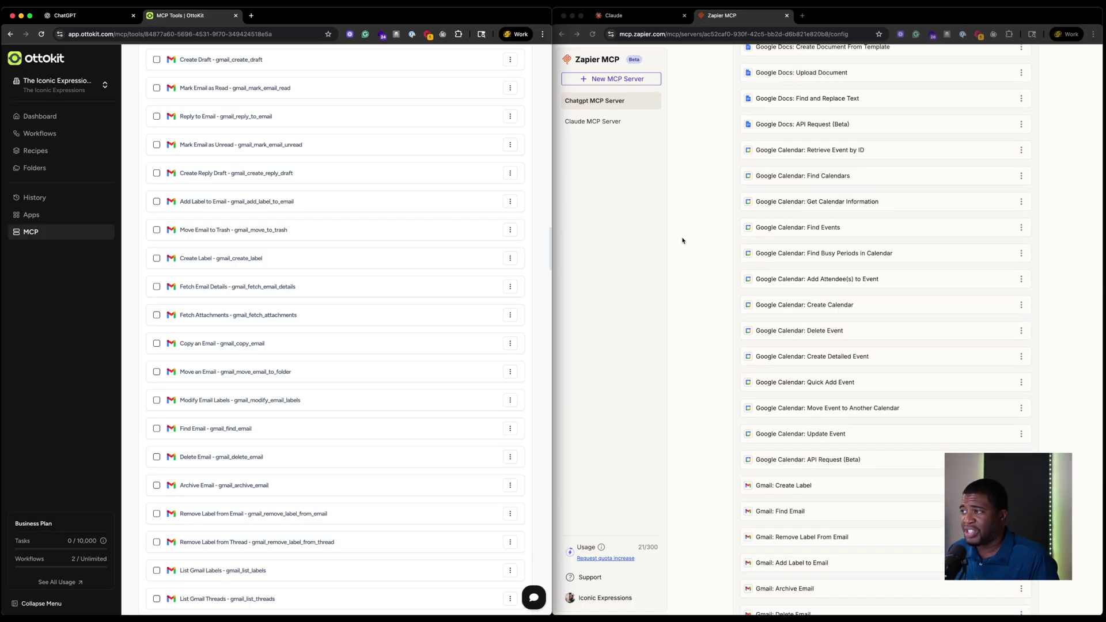
scroll(332, 319, down, 15)
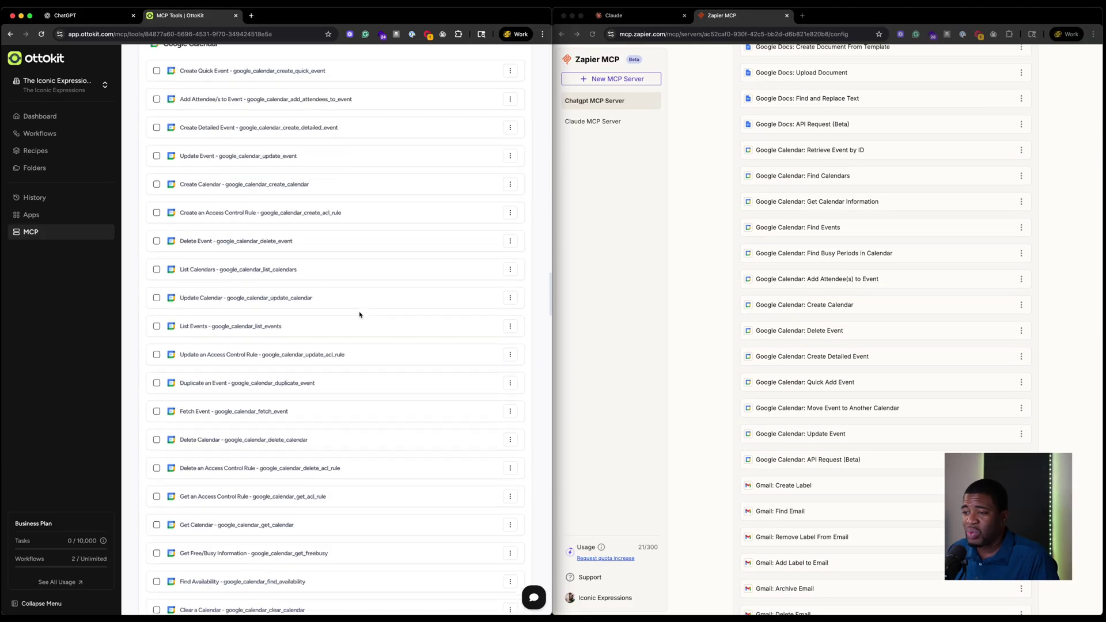
scroll(360, 315, down, 5)
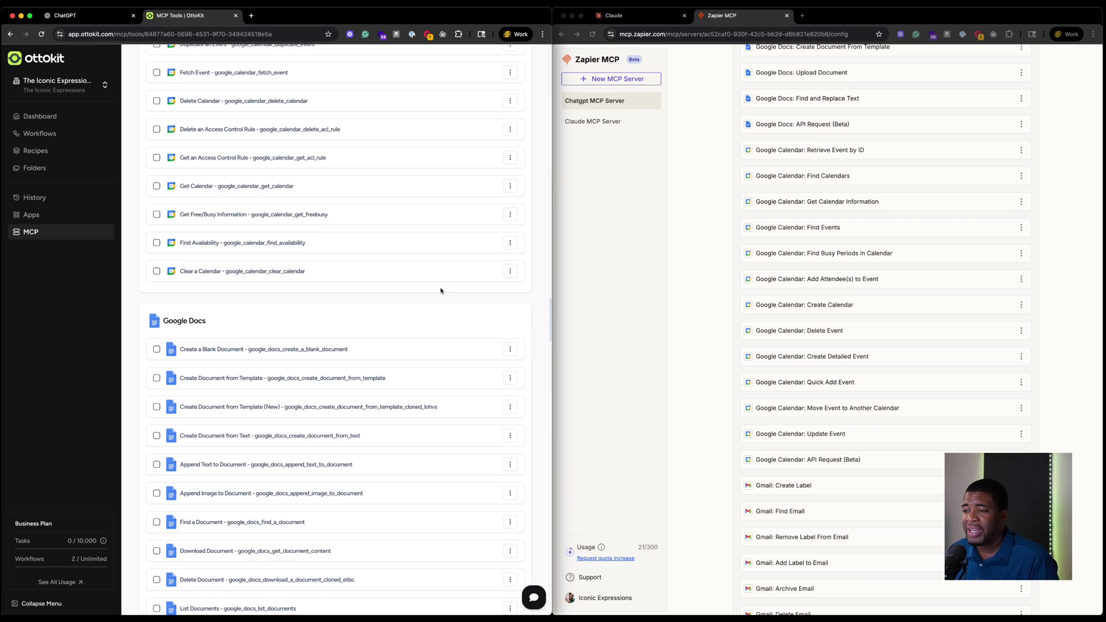
scroll(440, 291, down, 20)
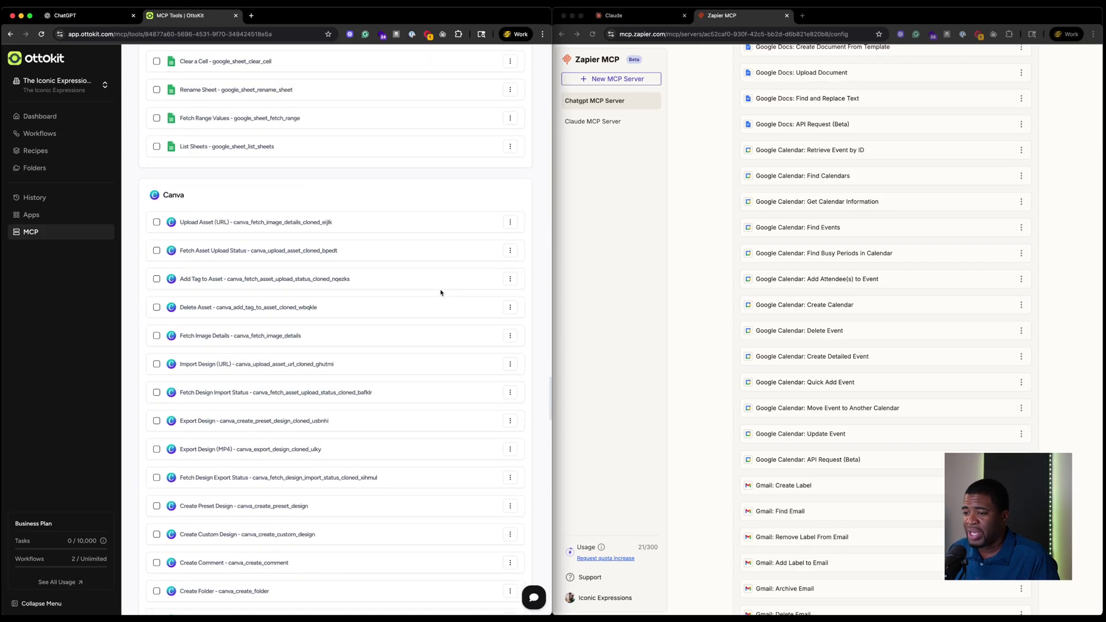
scroll(442, 293, down, 1)
scroll(470, 298, up, 20)
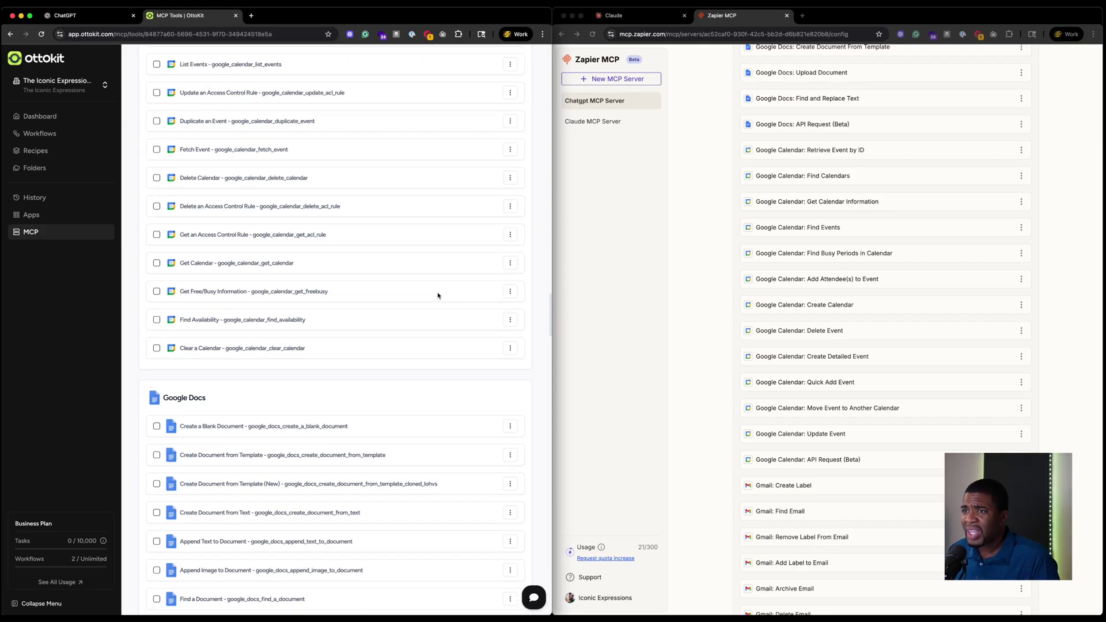
scroll(437, 295, up, 20)
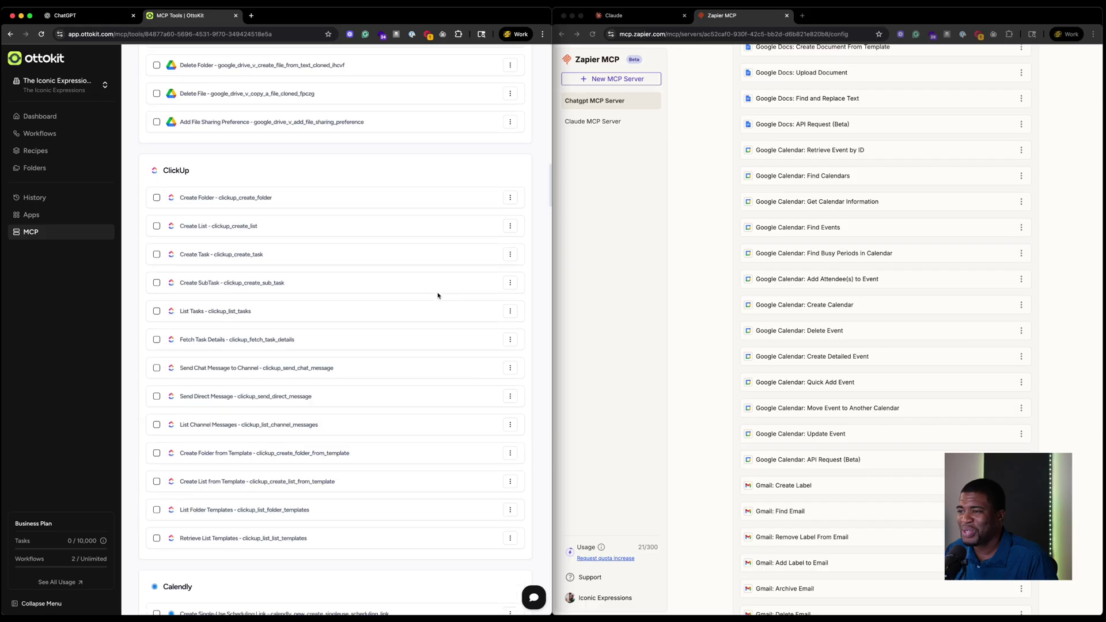
scroll(438, 296, up, 20)
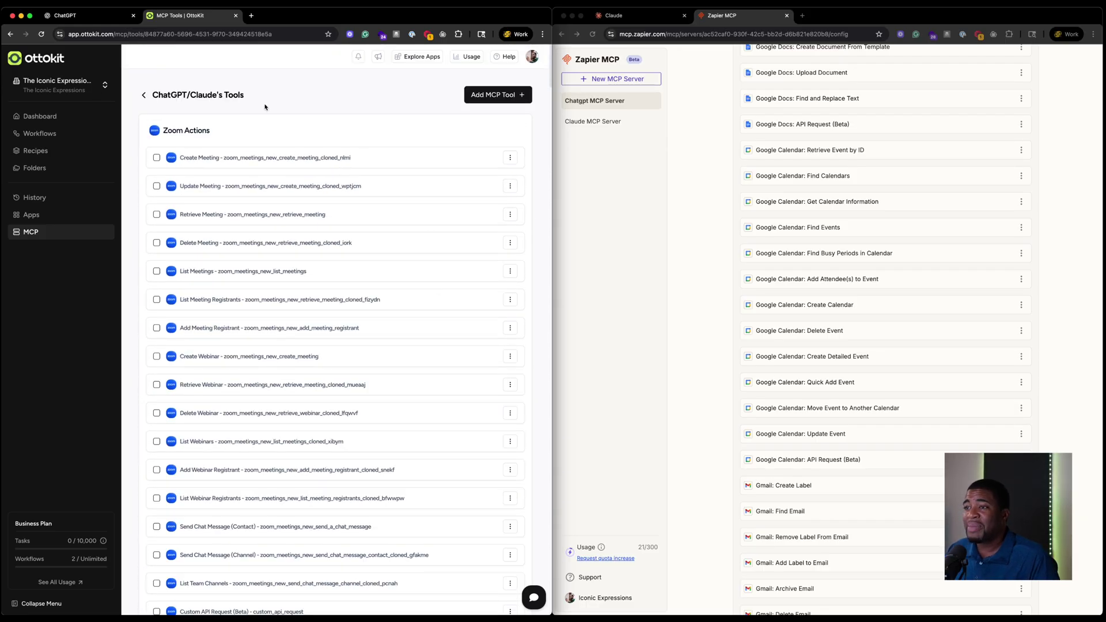
Step: Copy the ChatGPT/Claude server URL from OttoKit's MCP servers and enter it as the MCP Server URL of a new ChatGPT connector
click(144, 96)
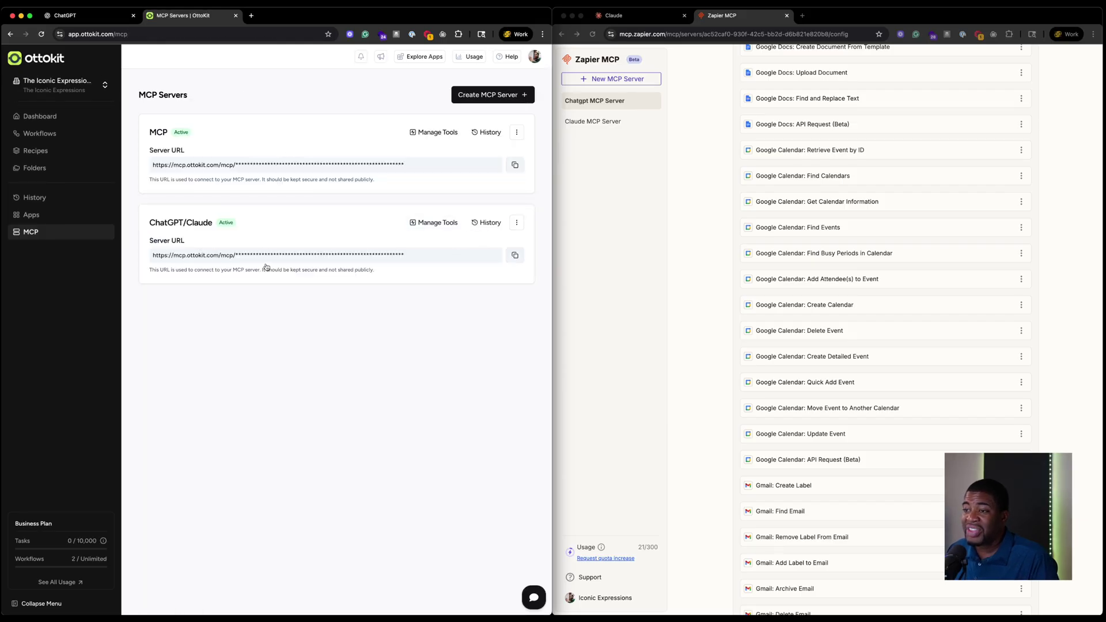
click(515, 256)
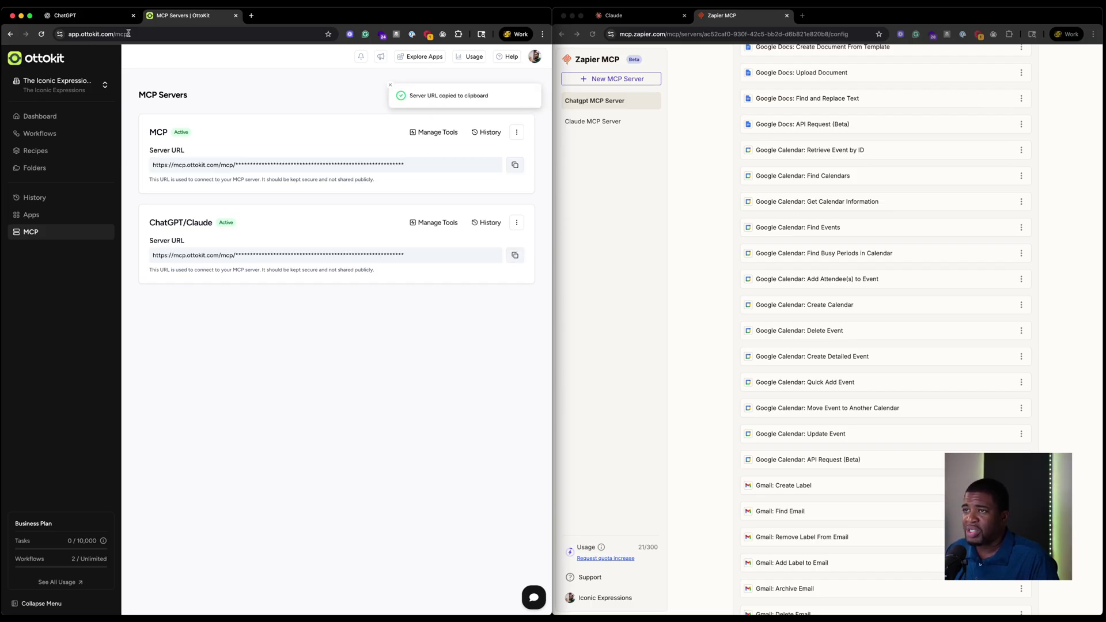
click(92, 16)
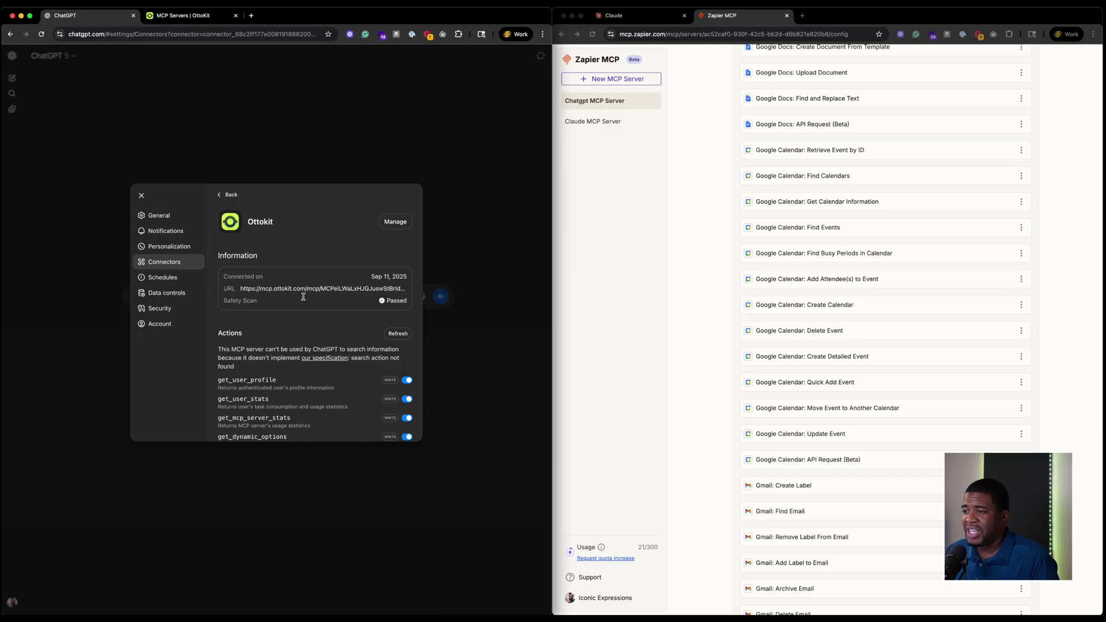
click(226, 195)
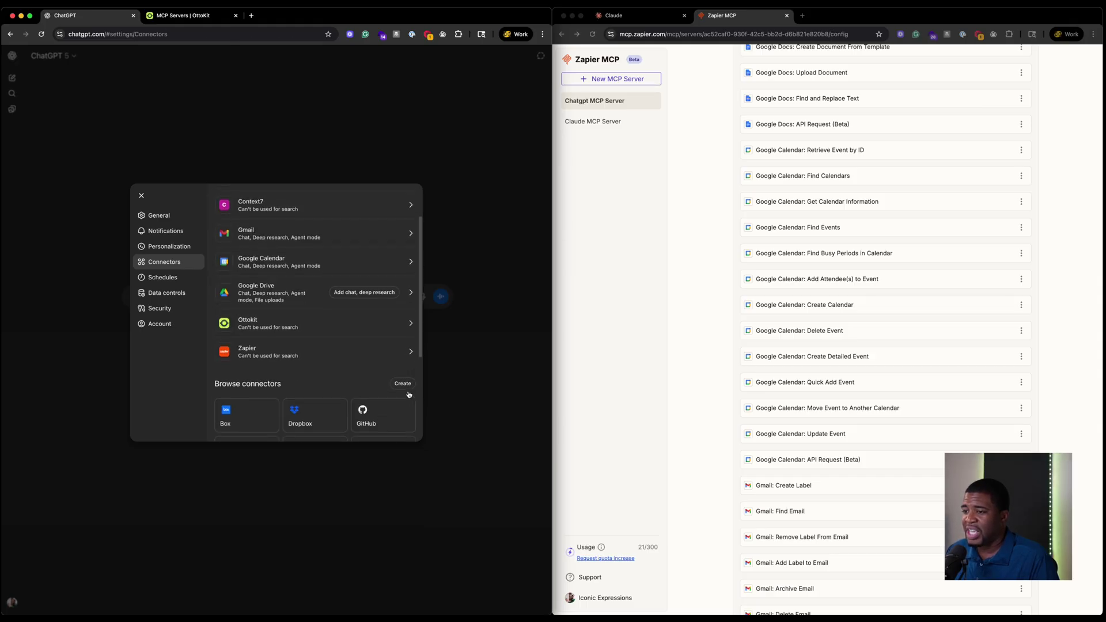
click(403, 383)
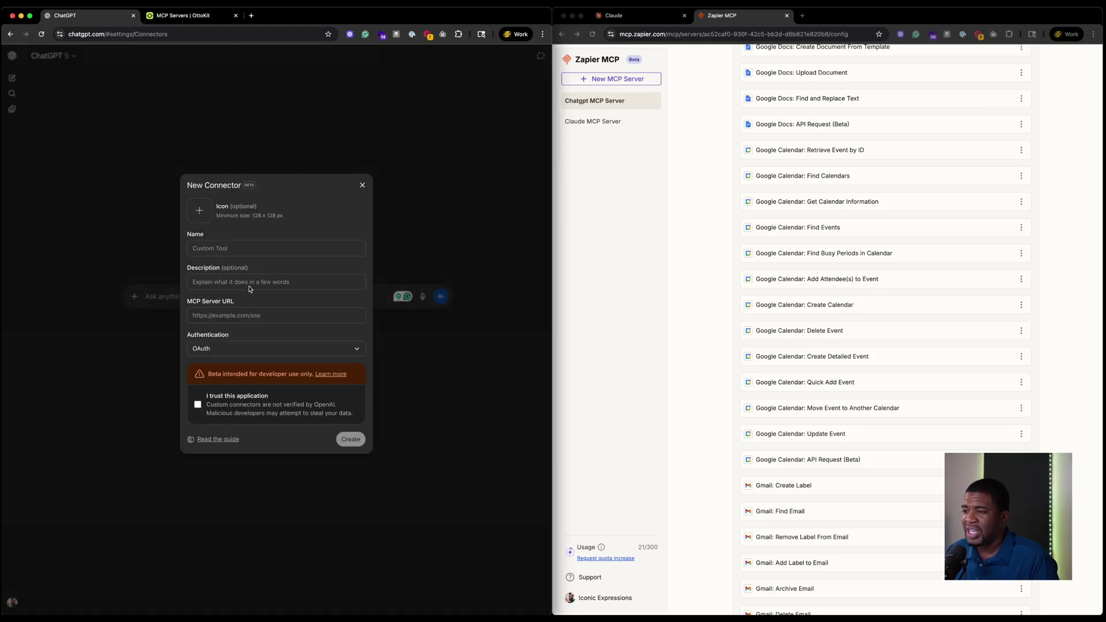
click(234, 315)
key(super+v)
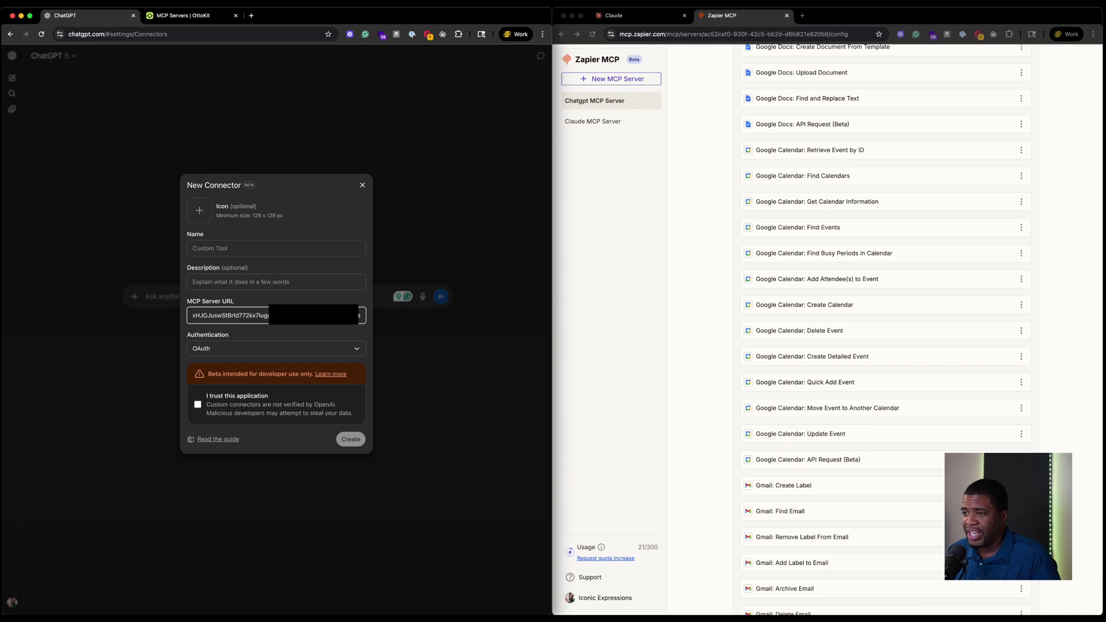
Step: Clear the MCP Server URL and discard the new connector
key(super+a)
key(BackSpace)
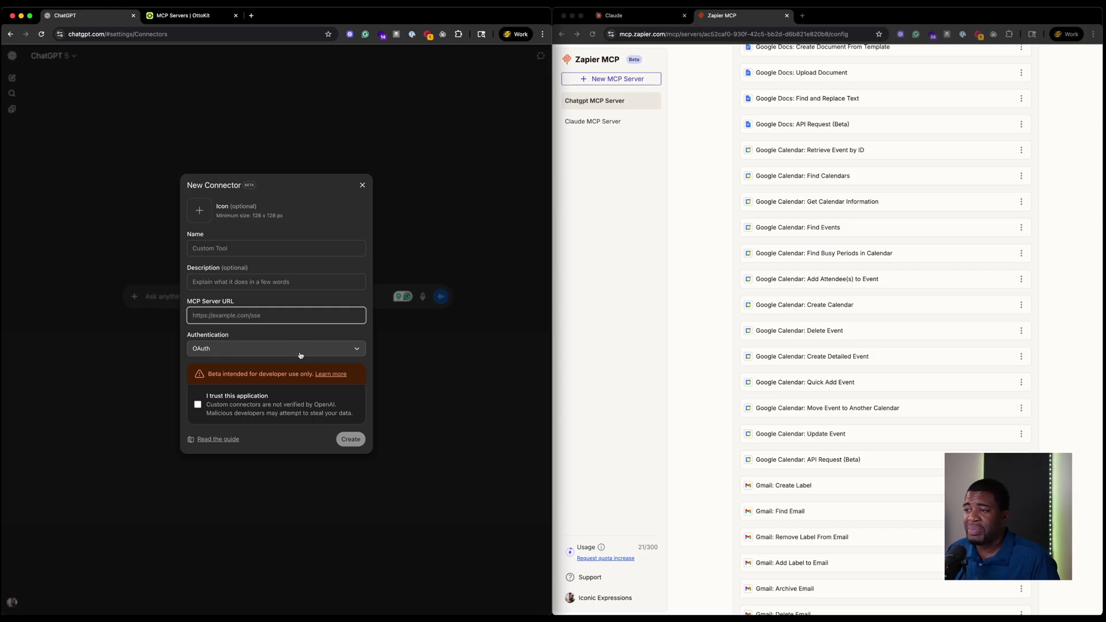
click(361, 186)
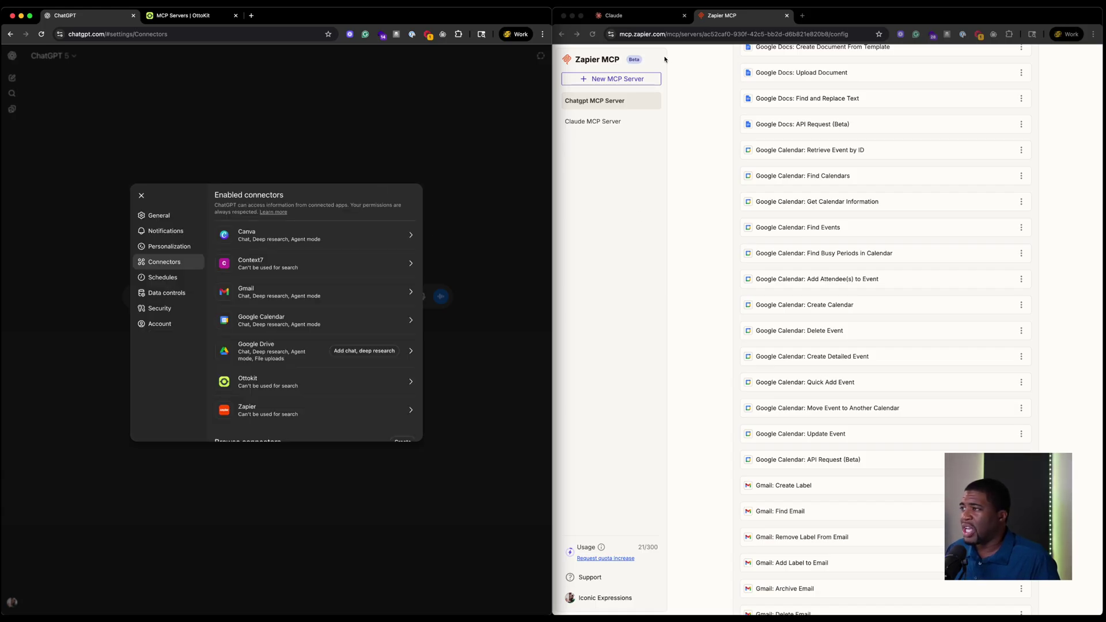
Step: Switch to Claude, start a new chat, and look through the Zapier connector's individual tools
click(634, 16)
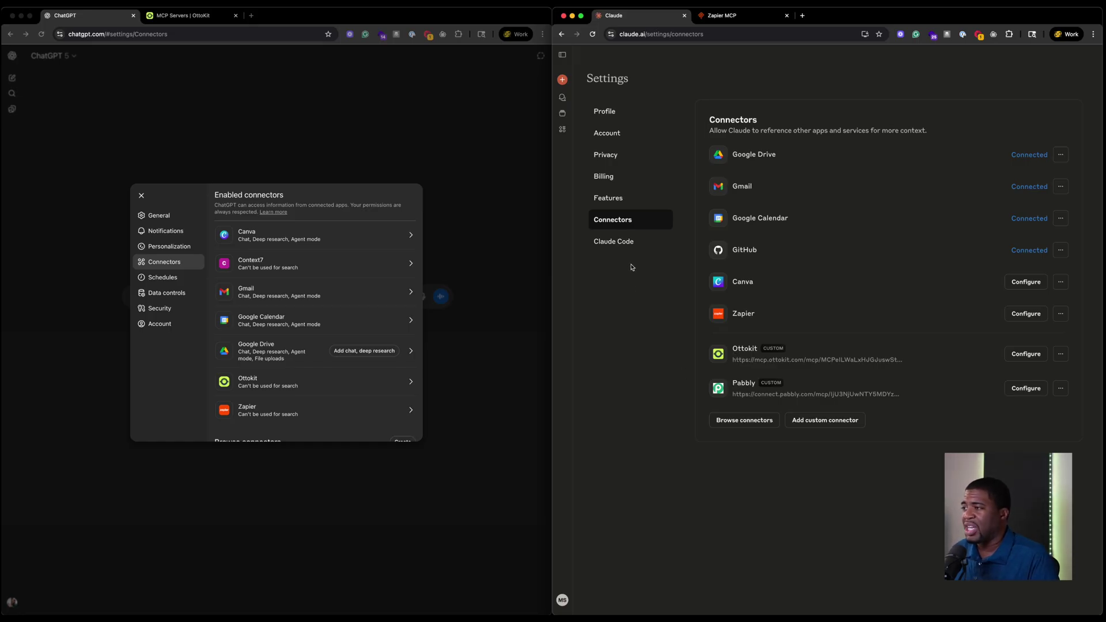
click(562, 80)
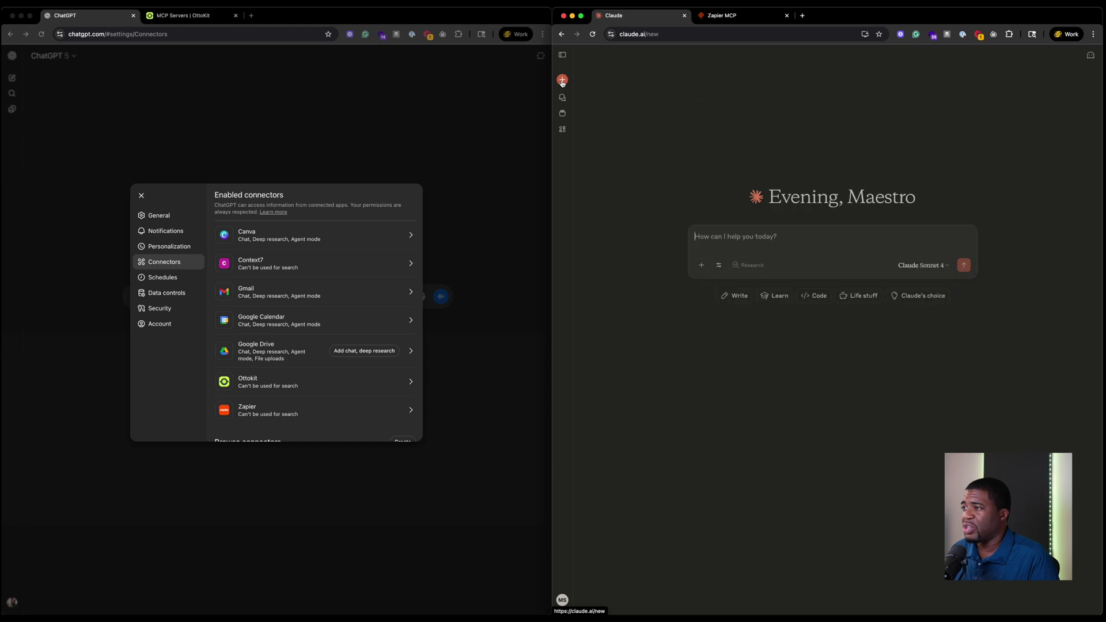
click(718, 267)
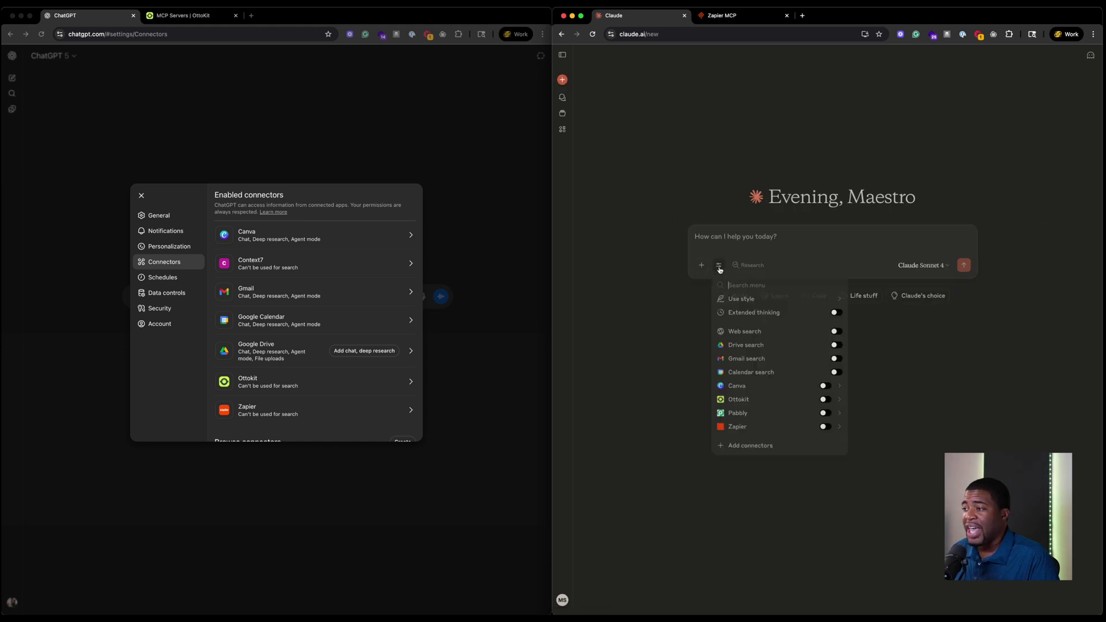
click(840, 430)
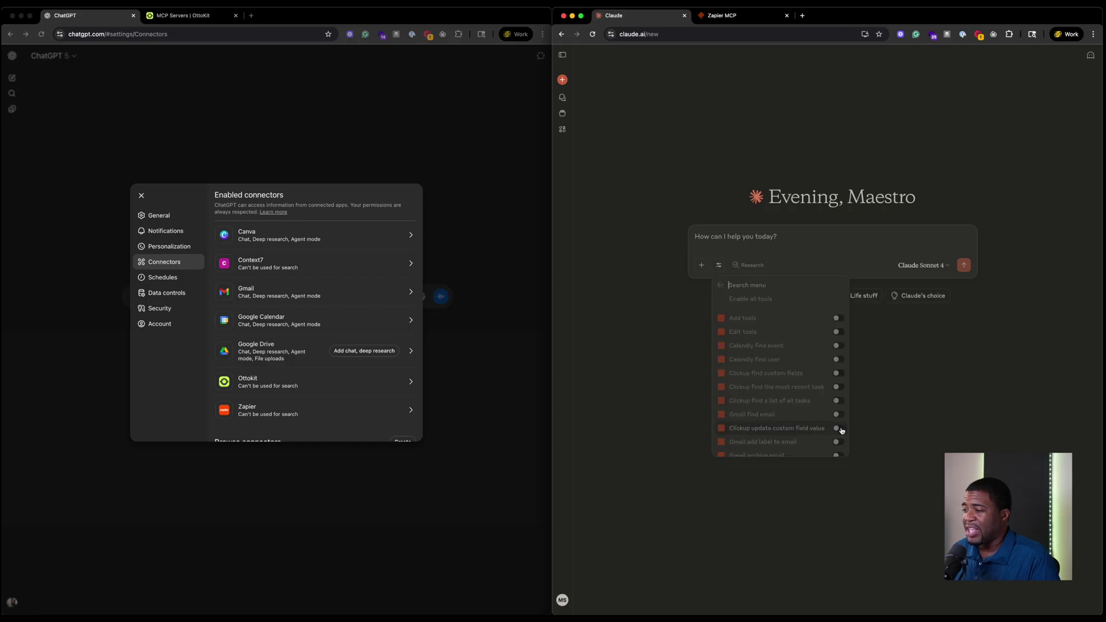
scroll(763, 374, down, 10)
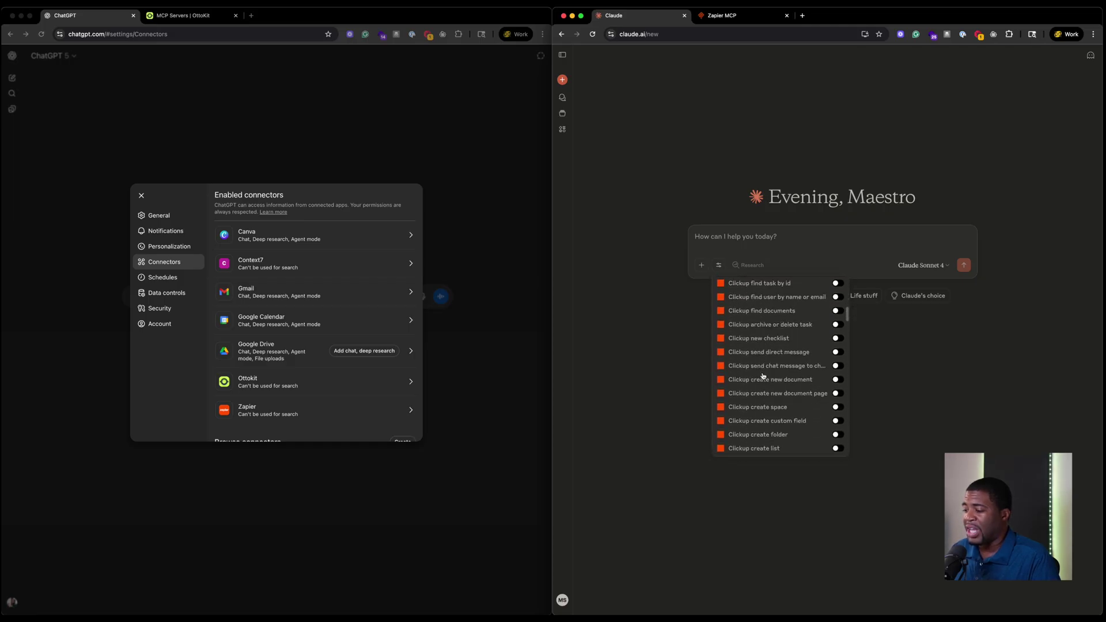
scroll(762, 376, down, 10)
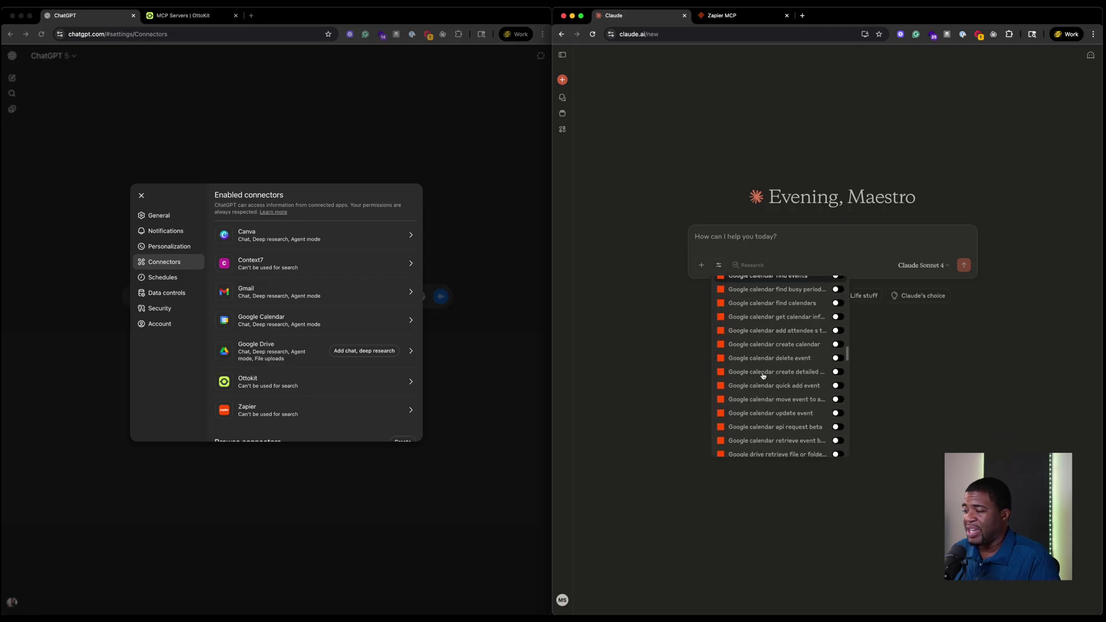
scroll(763, 376, down, 3)
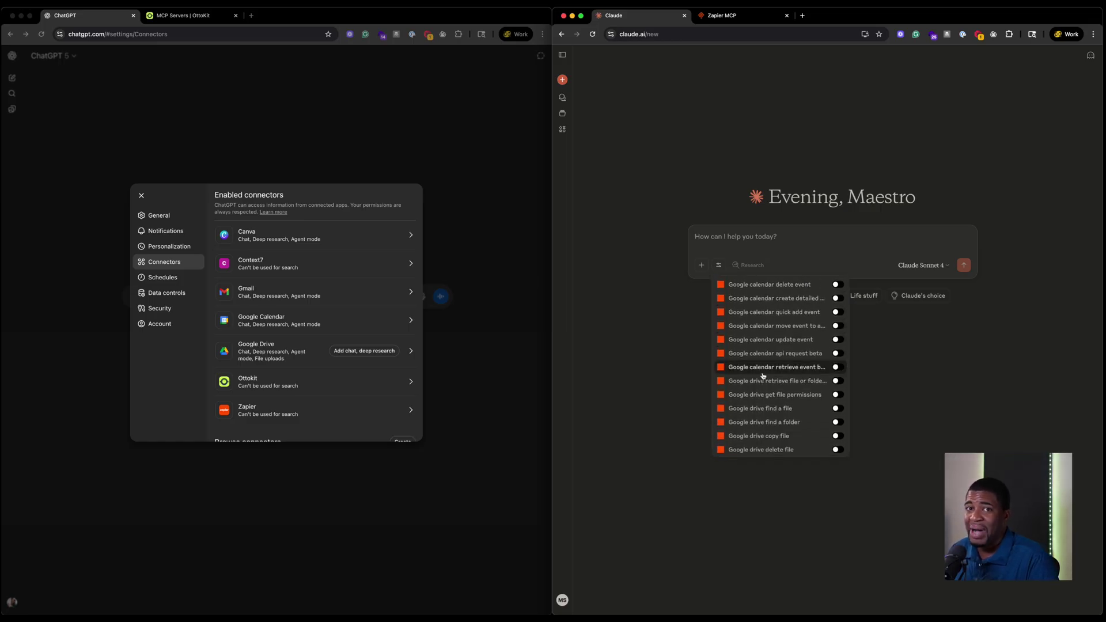
scroll(762, 376, down, 5)
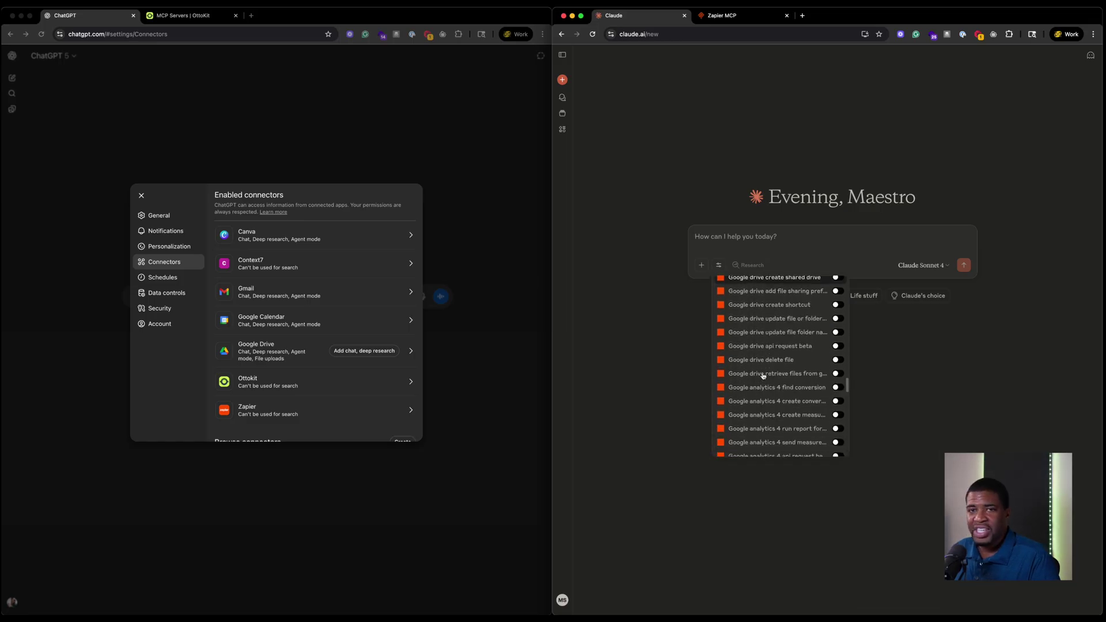
scroll(763, 376, down, 5)
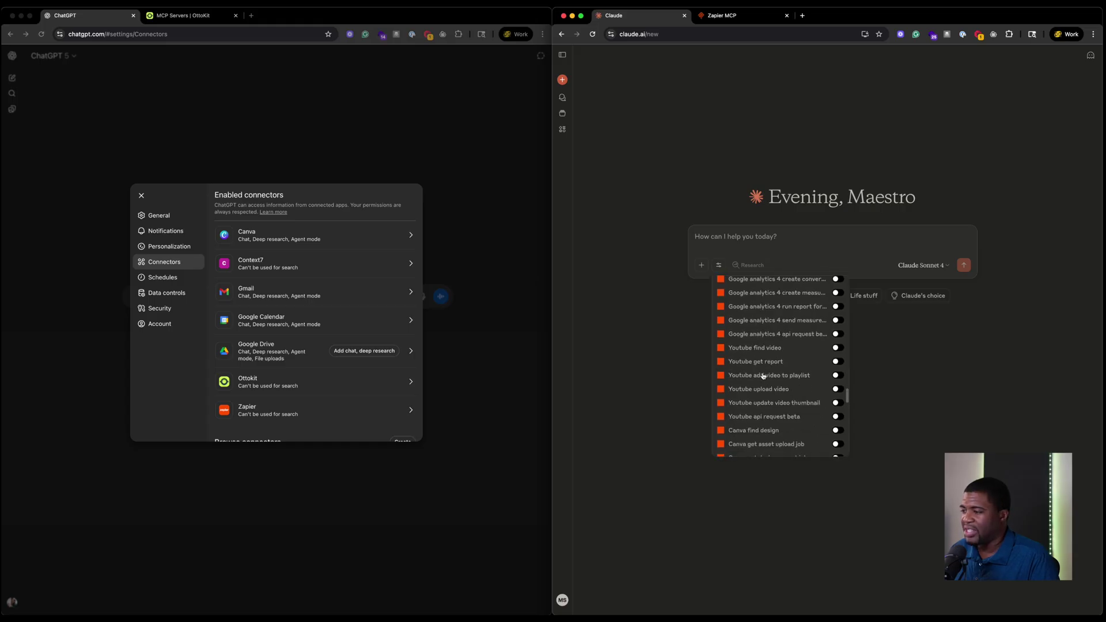
Step: View the tools of the Ottokit connector in the Claude chat
click(720, 268)
click(718, 266)
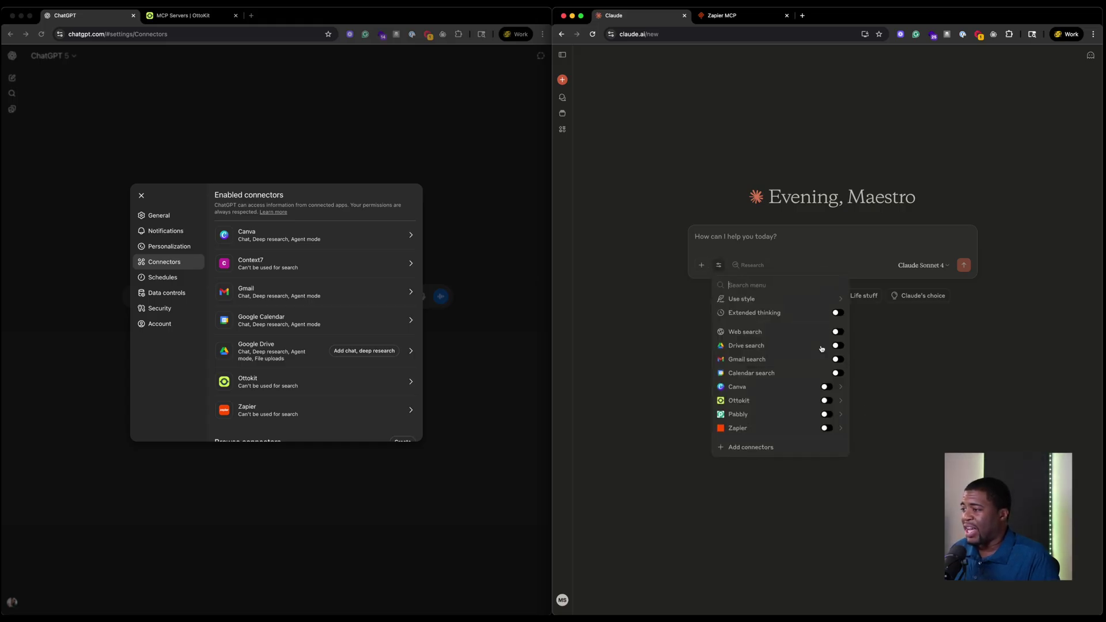
click(841, 401)
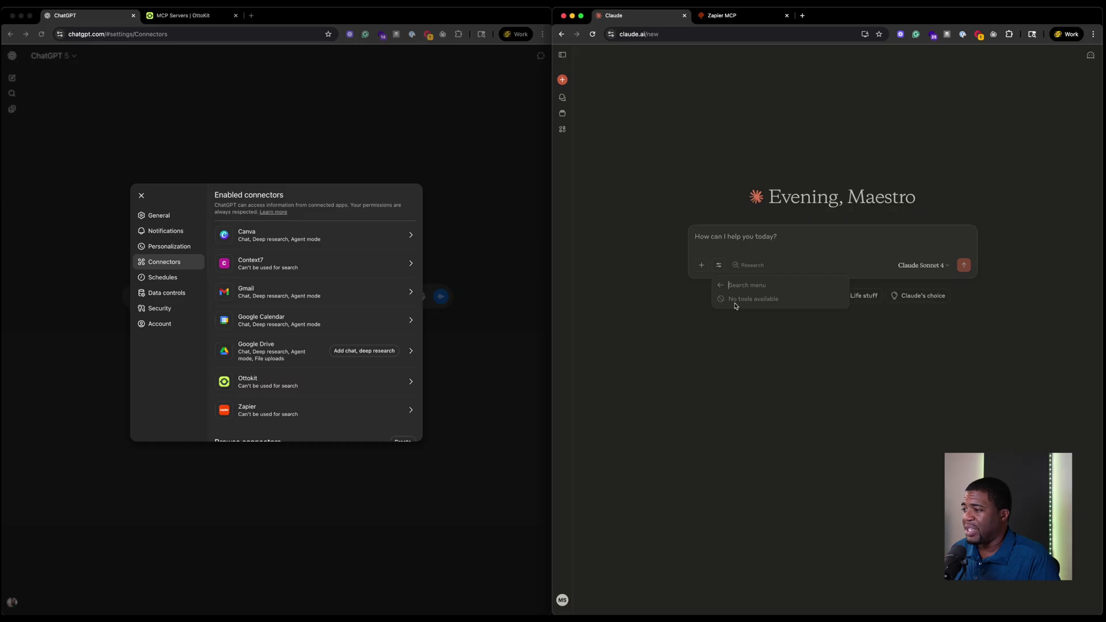
Step: Check the tools of the Pabbly connector in the Claude chat and close the tool list
click(718, 265)
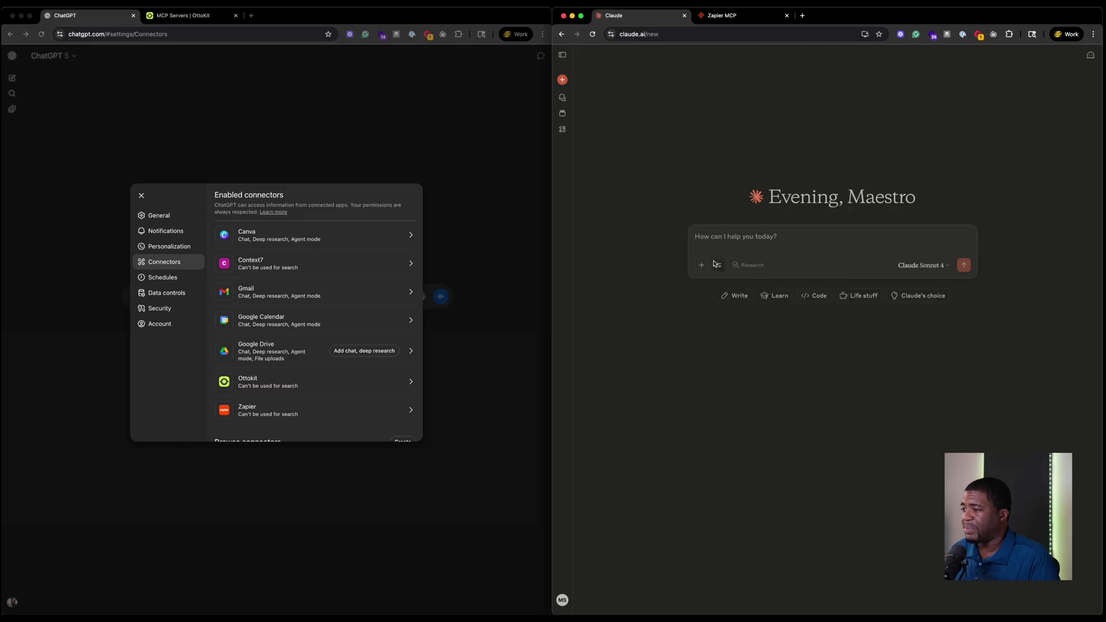
click(717, 267)
click(842, 416)
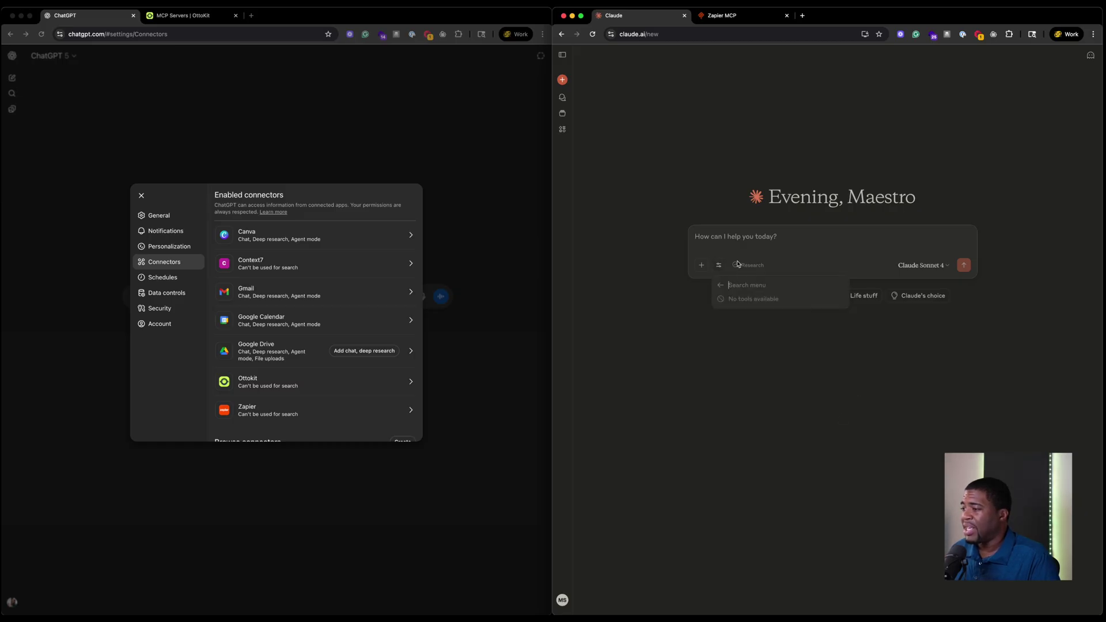
click(719, 266)
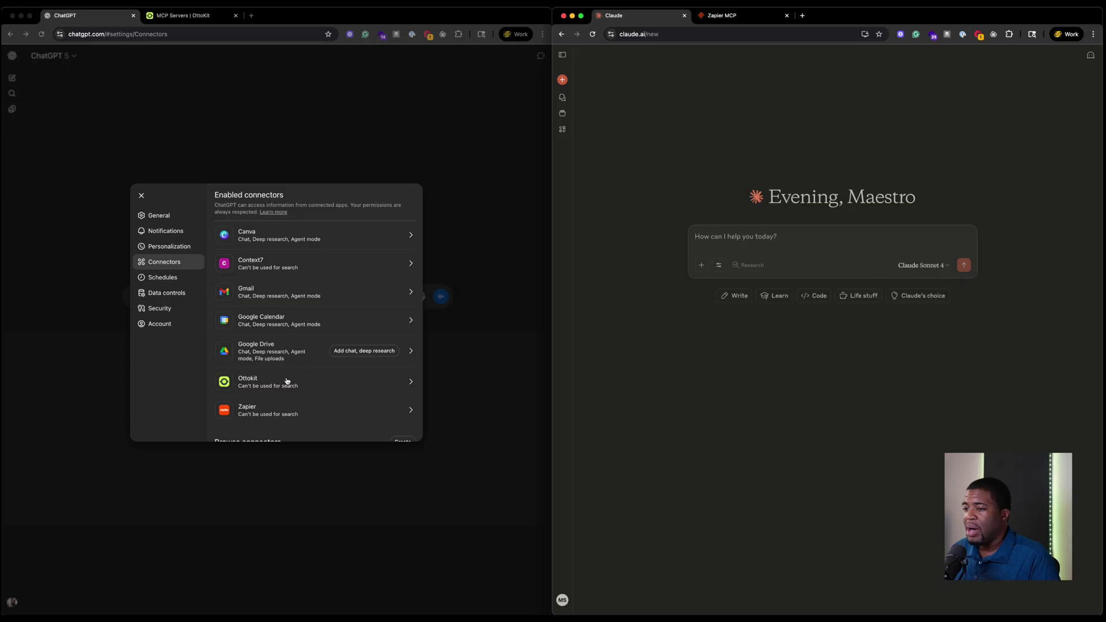
Step: Look through the individual tools of the Ottokit connector in ChatGPT's connector settings, from the Zoom tools to the Google Drive ones
click(410, 382)
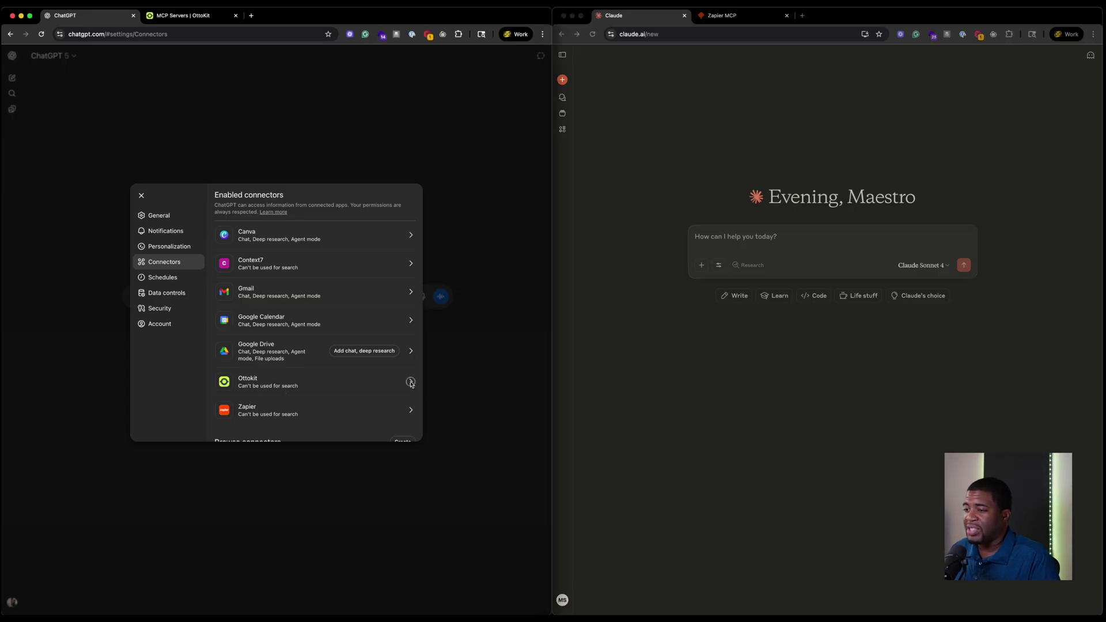
scroll(321, 374, down, 1)
scroll(320, 374, down, 5)
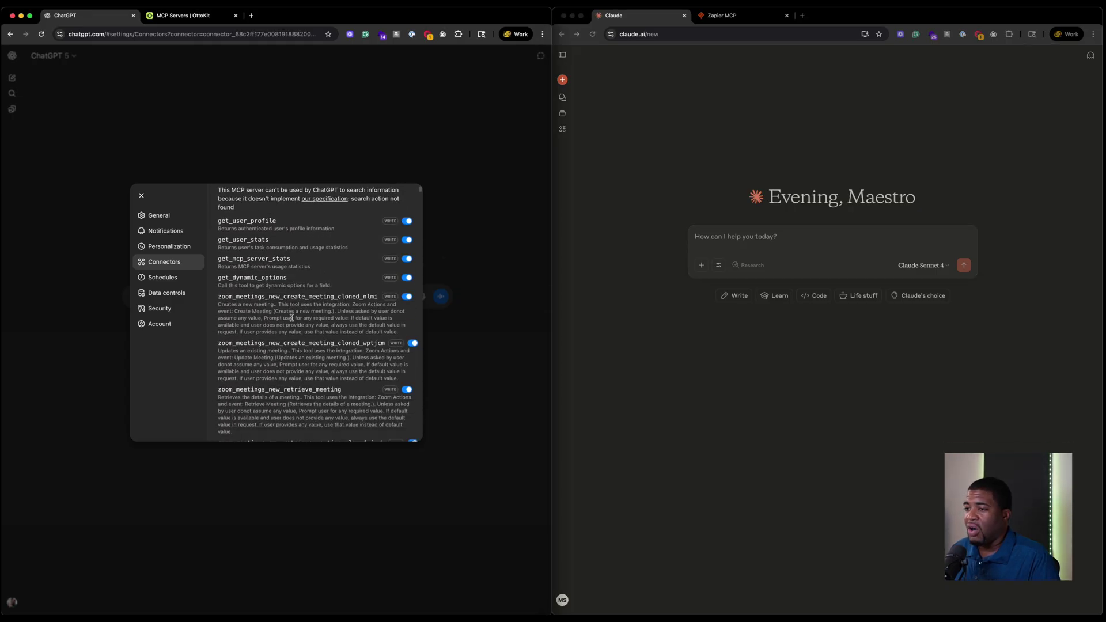
scroll(291, 320, down, 4)
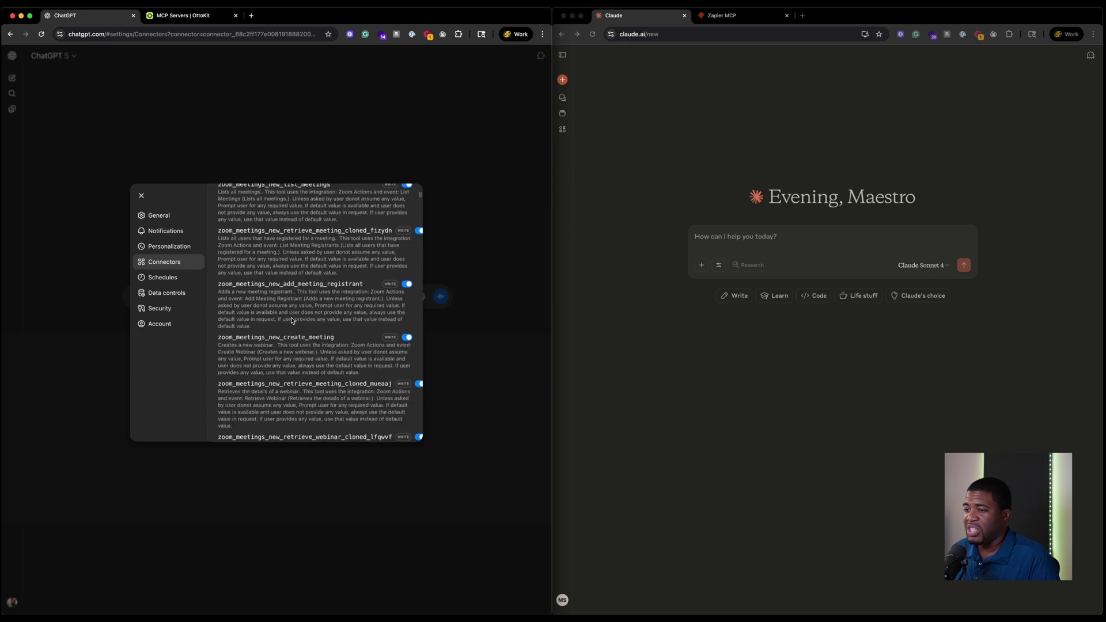
scroll(278, 344, down, 1)
scroll(278, 345, down, 6)
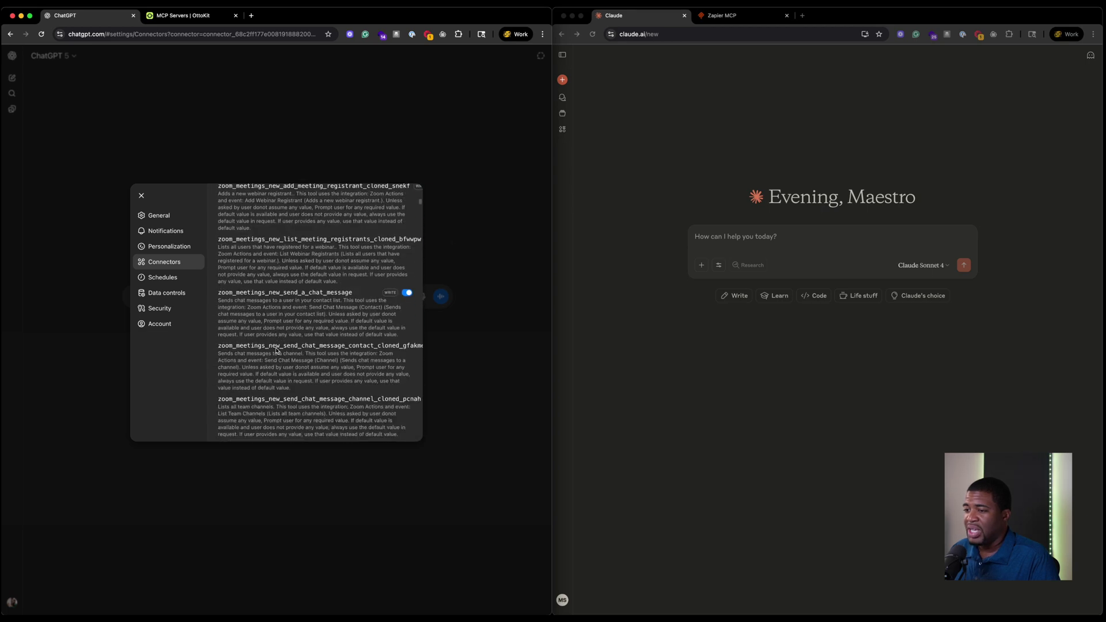
scroll(253, 285, down, 10)
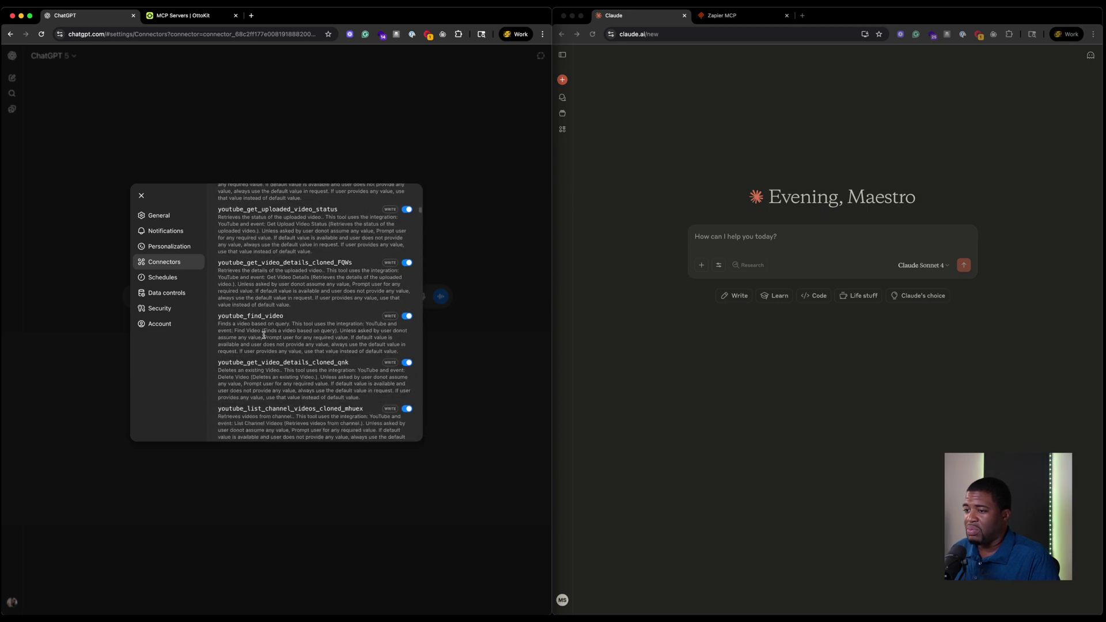
scroll(263, 334, down, 10)
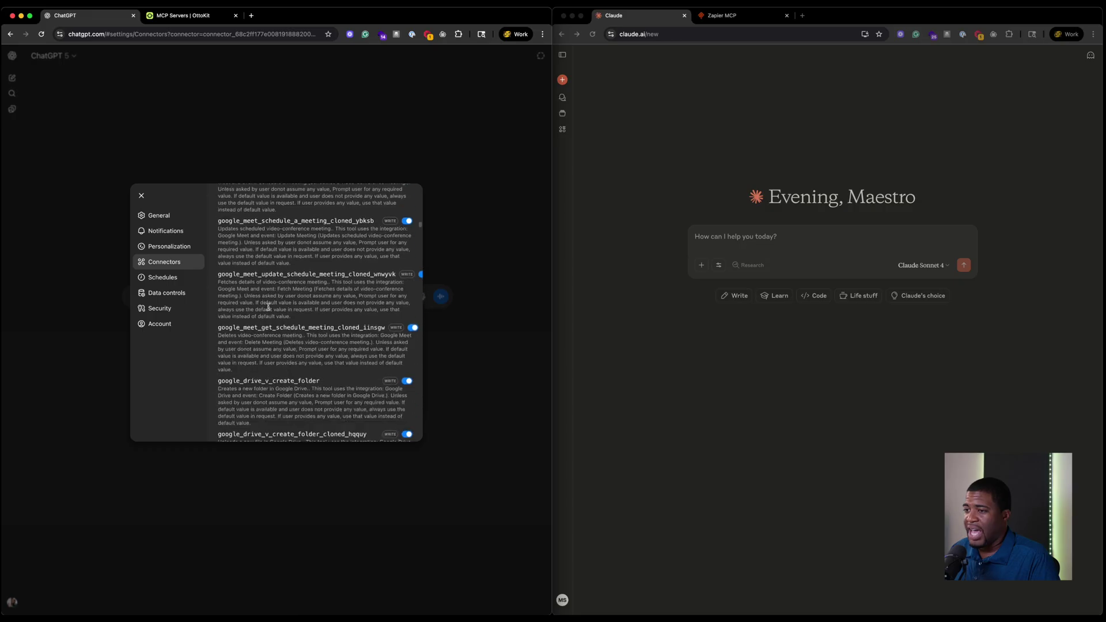
scroll(252, 288, down, 3)
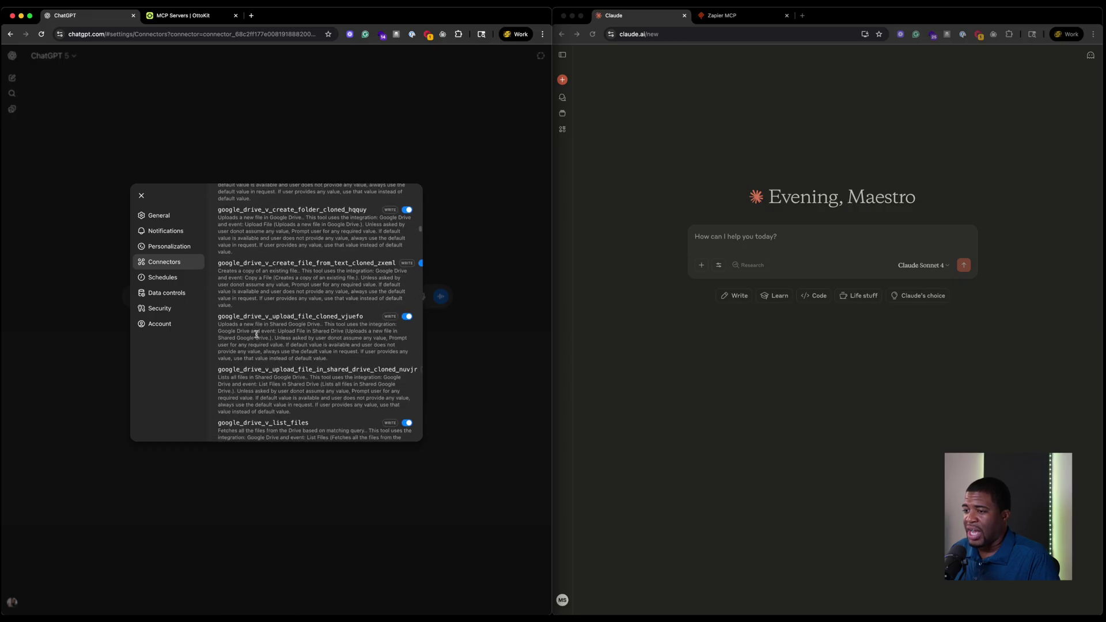
Step: Switch to OttoKit and look through the tools of the ChatGPT/Claude MCP server down to Google Drive
click(180, 17)
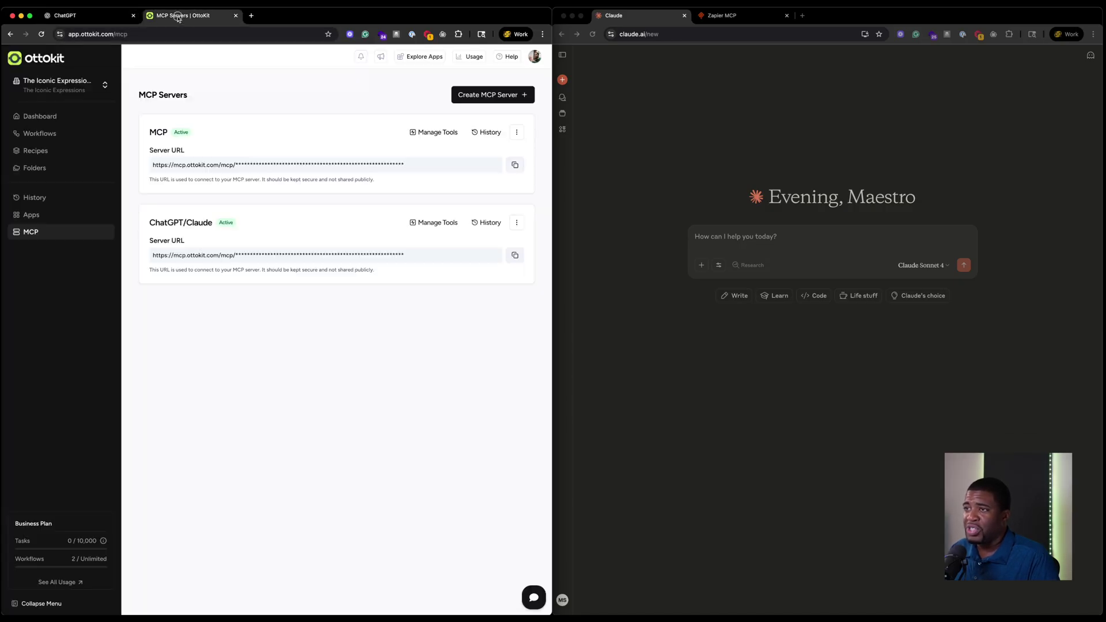
click(433, 225)
scroll(381, 244, down, 15)
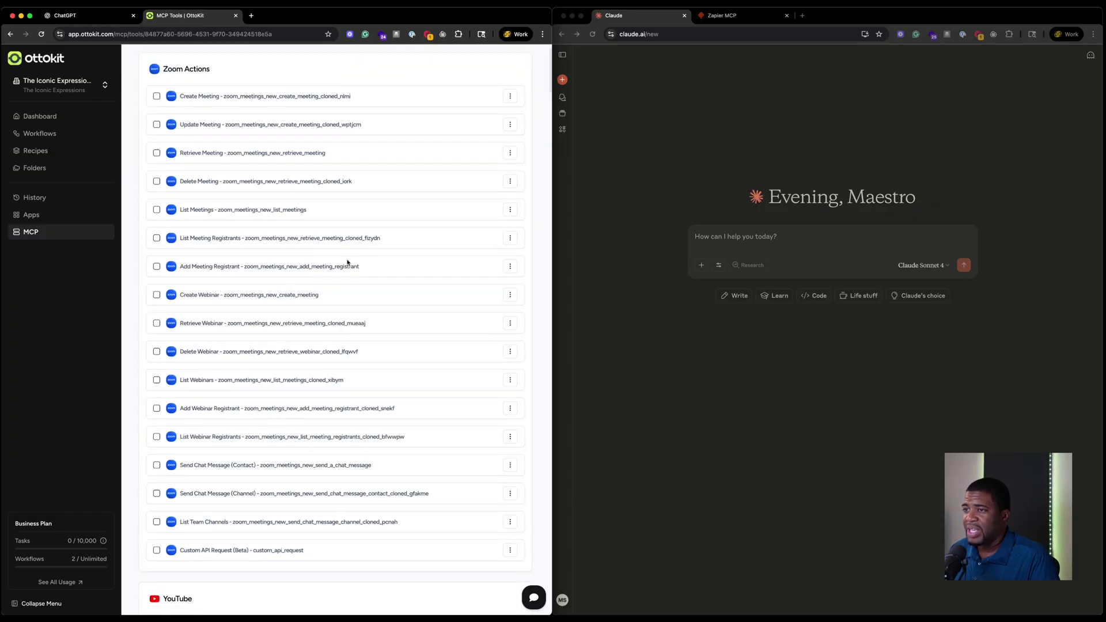
scroll(349, 261, down, 8)
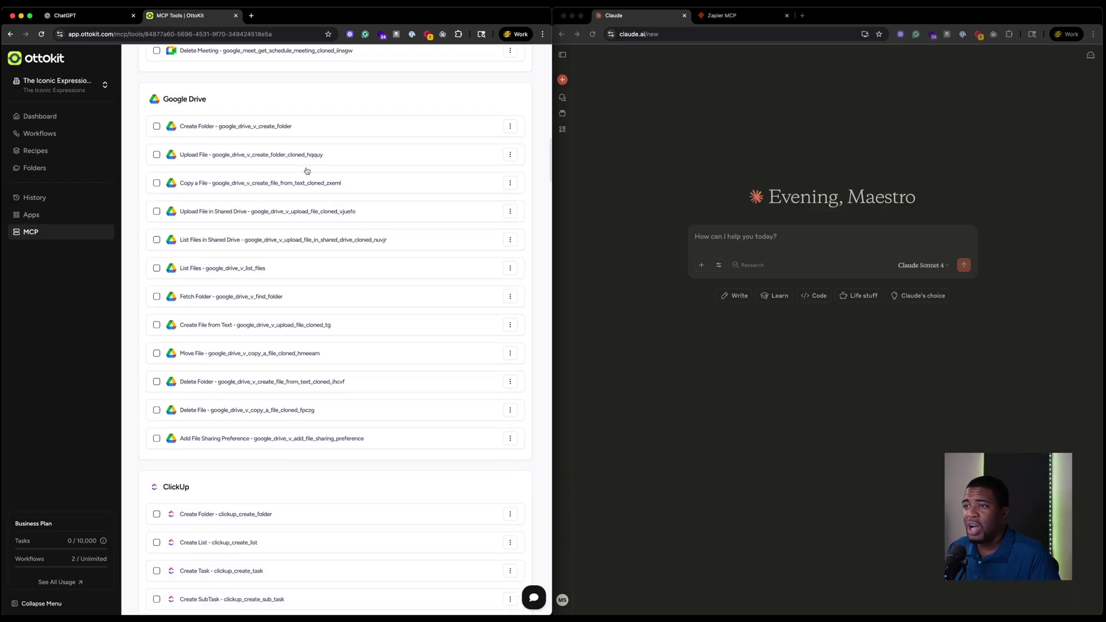
Step: Return to ChatGPT, close the connector settings, and look at the tool options available in the chat
click(106, 20)
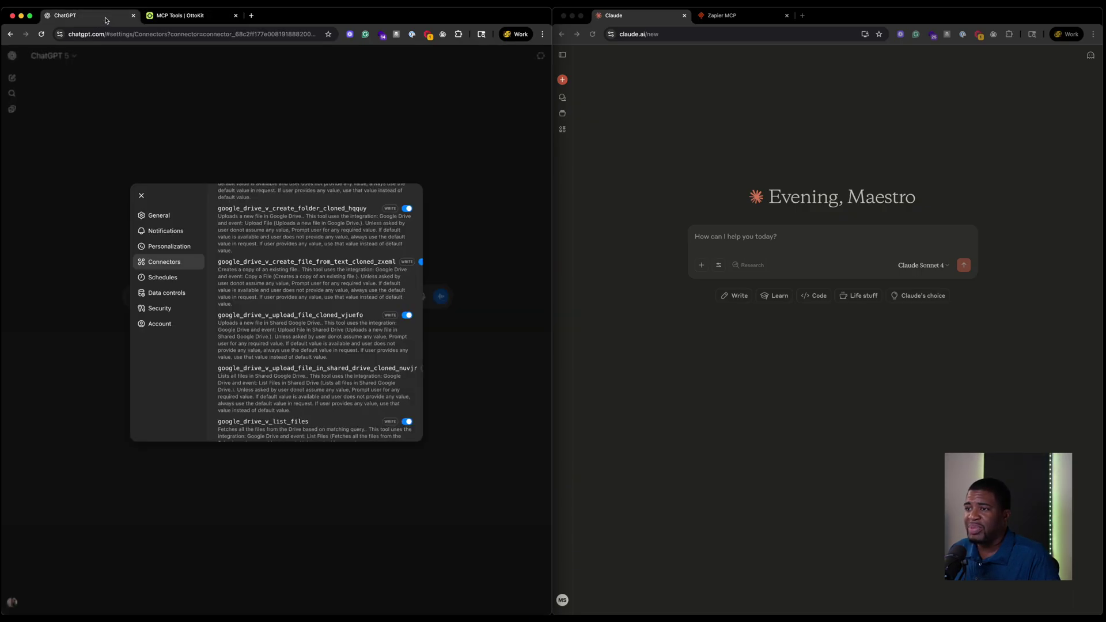
click(309, 135)
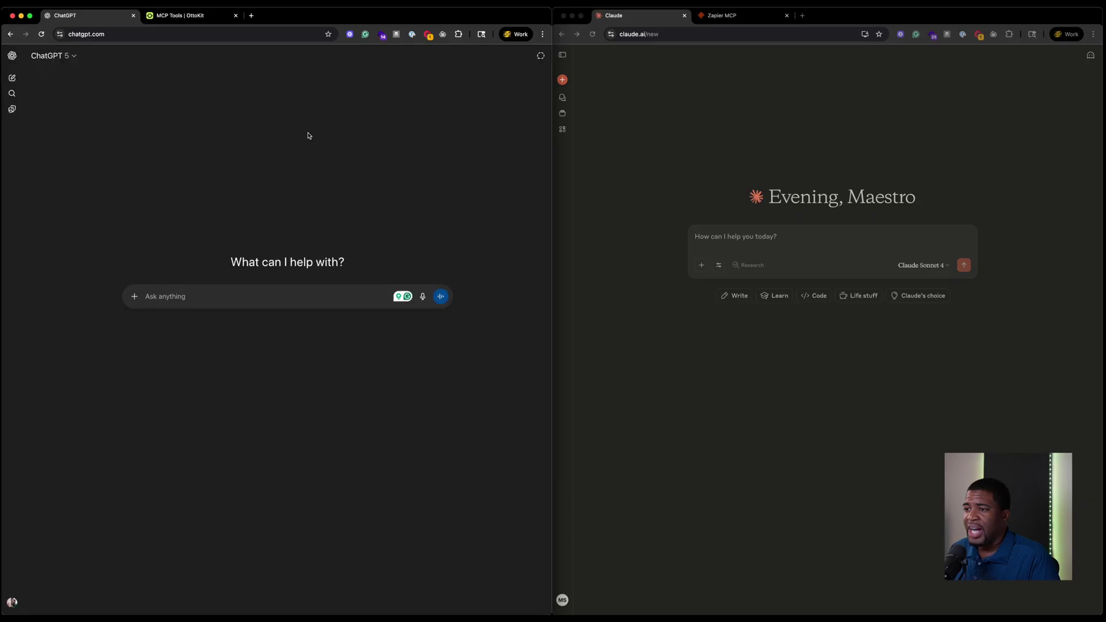
click(135, 297)
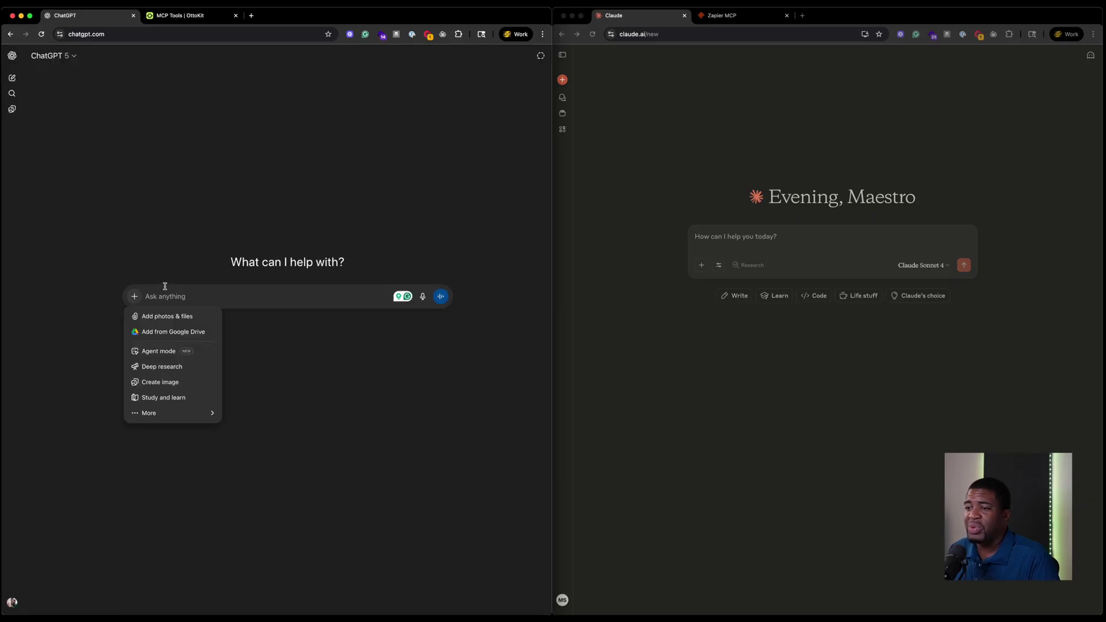
click(134, 296)
Step: Open the advanced connector settings in ChatGPT to view the Developer mode option
click(12, 602)
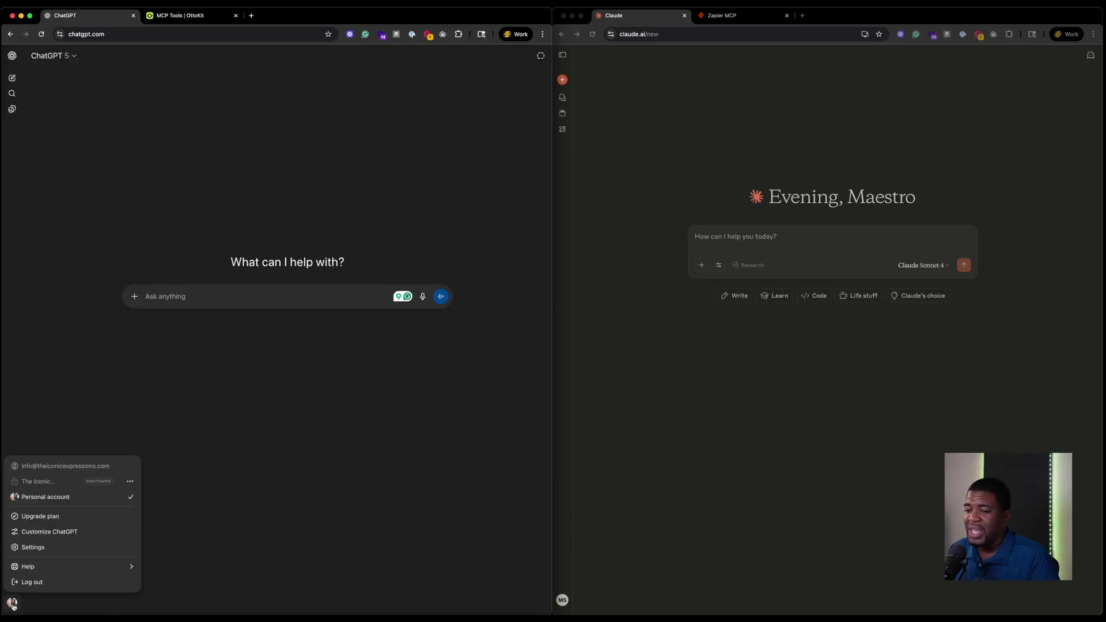
click(35, 546)
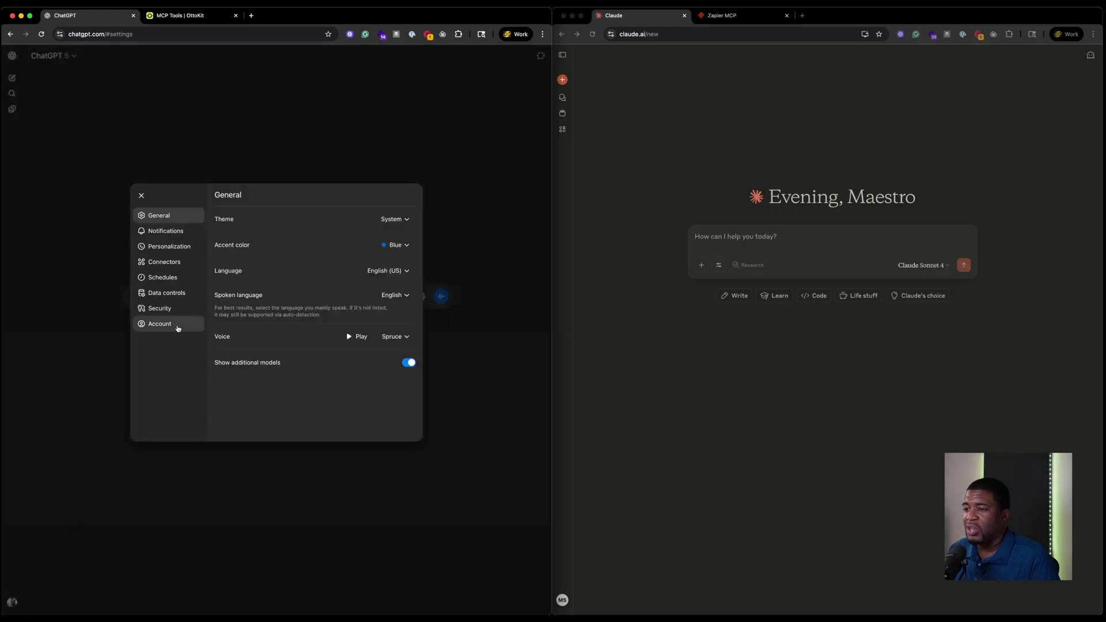
click(167, 262)
scroll(276, 339, down, 5)
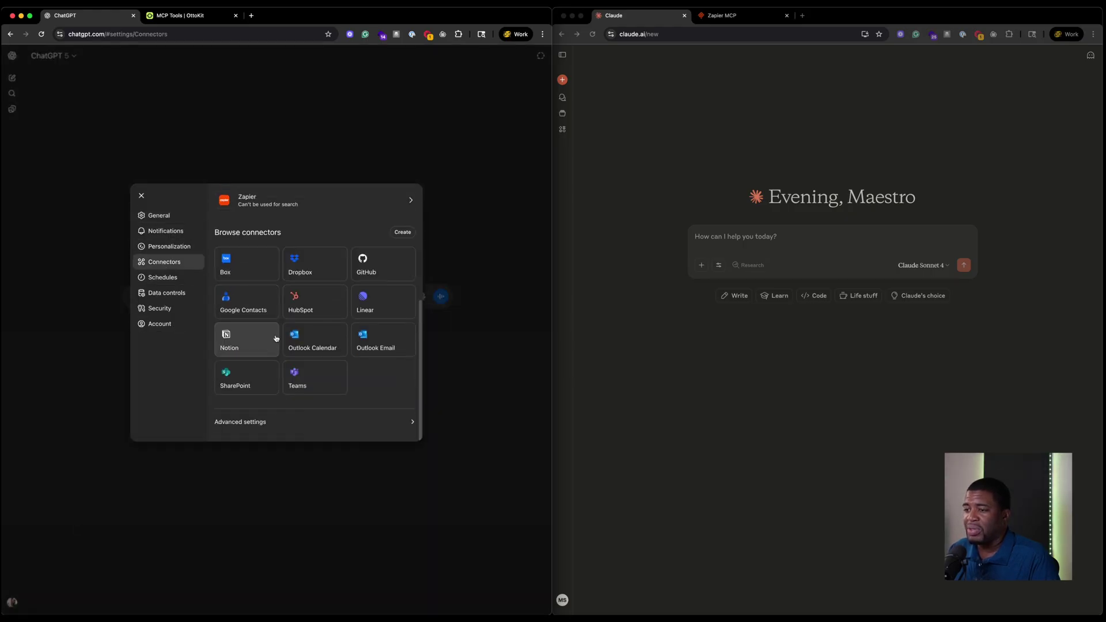
click(248, 424)
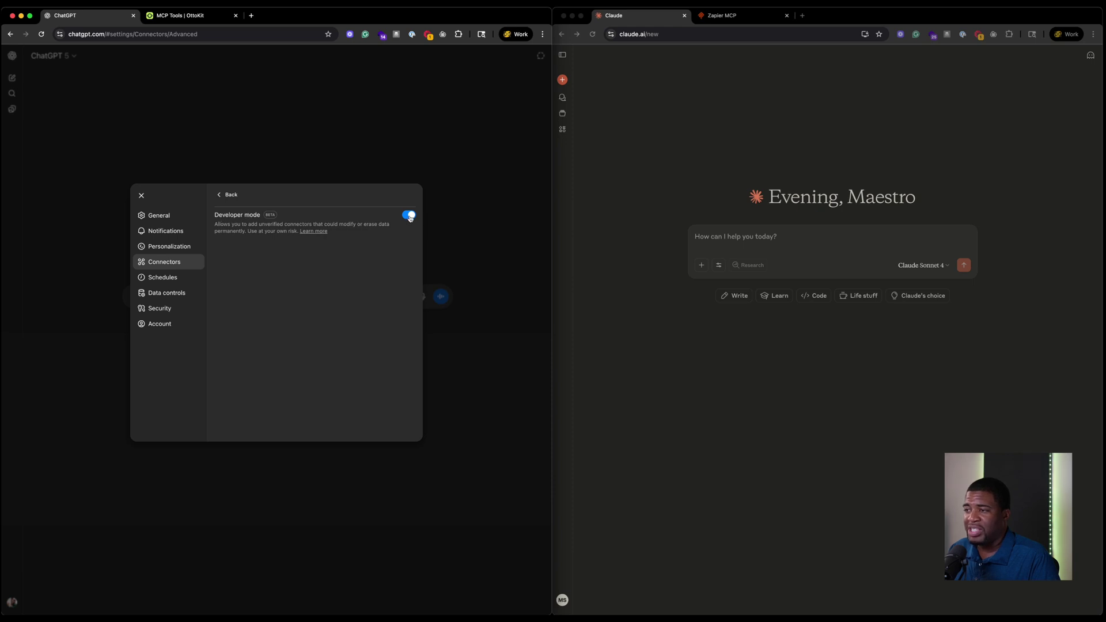
Step: View the form for creating a new custom connector in ChatGPT, and close it along with the settings
click(232, 197)
scroll(282, 357, down, 3)
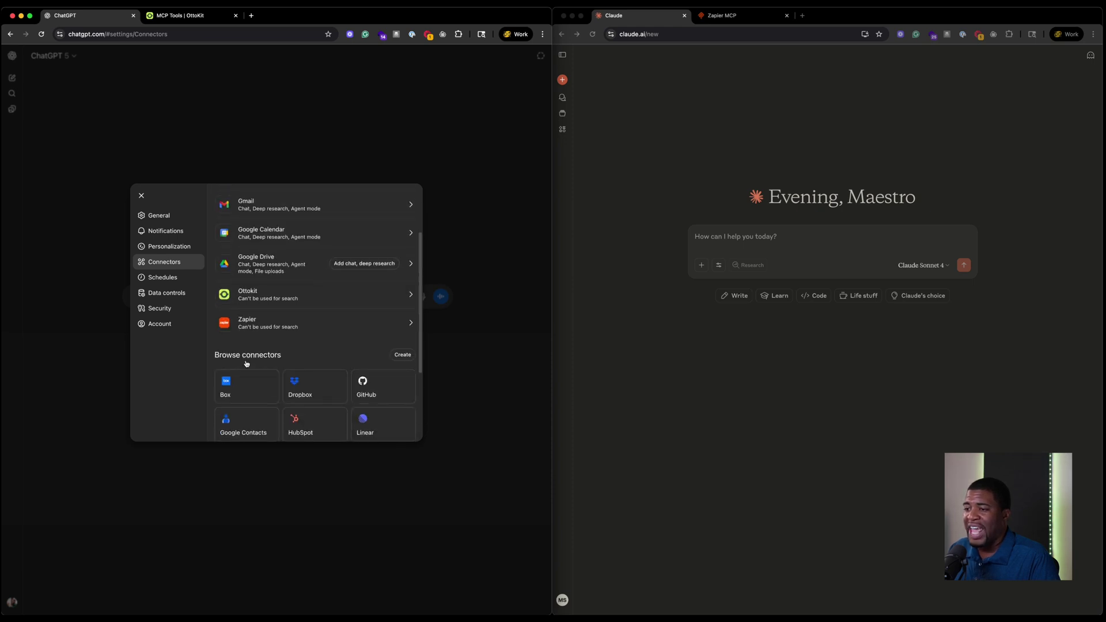
click(402, 355)
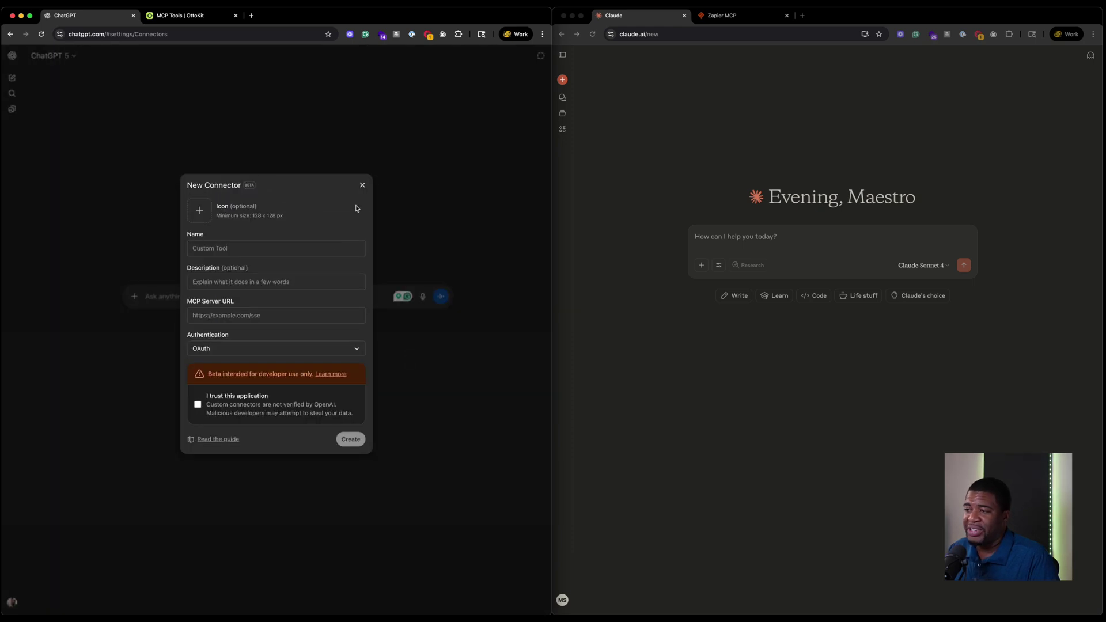
click(362, 186)
click(141, 194)
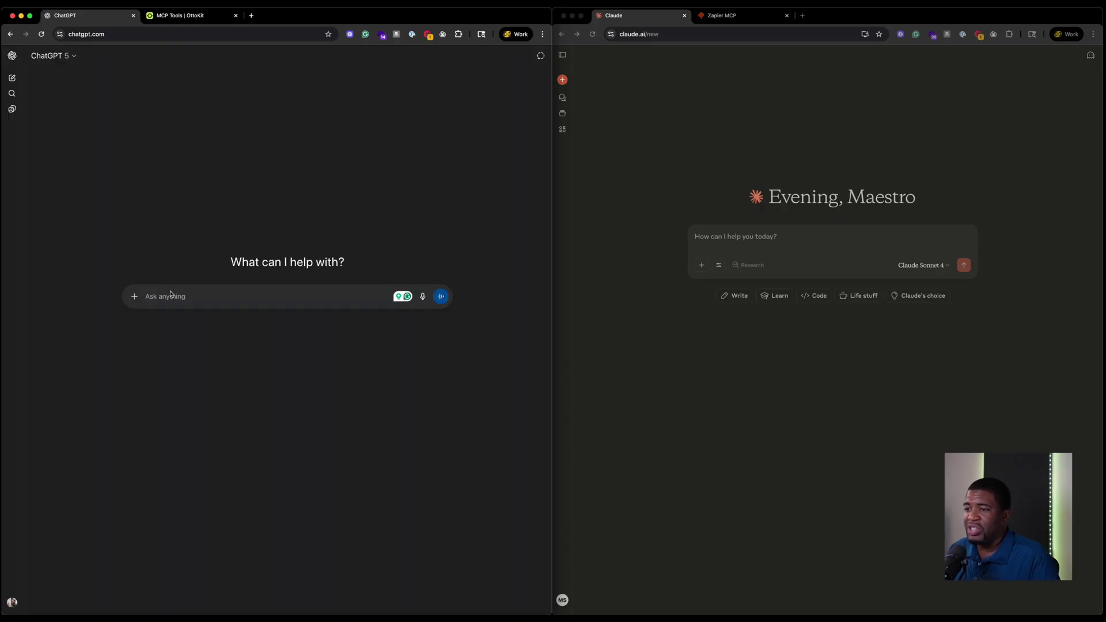
Step: Turn on Developer Mode for the ChatGPT chat and enable the Zapier connector alongside Ottokit
click(134, 296)
mouse_move(172, 413)
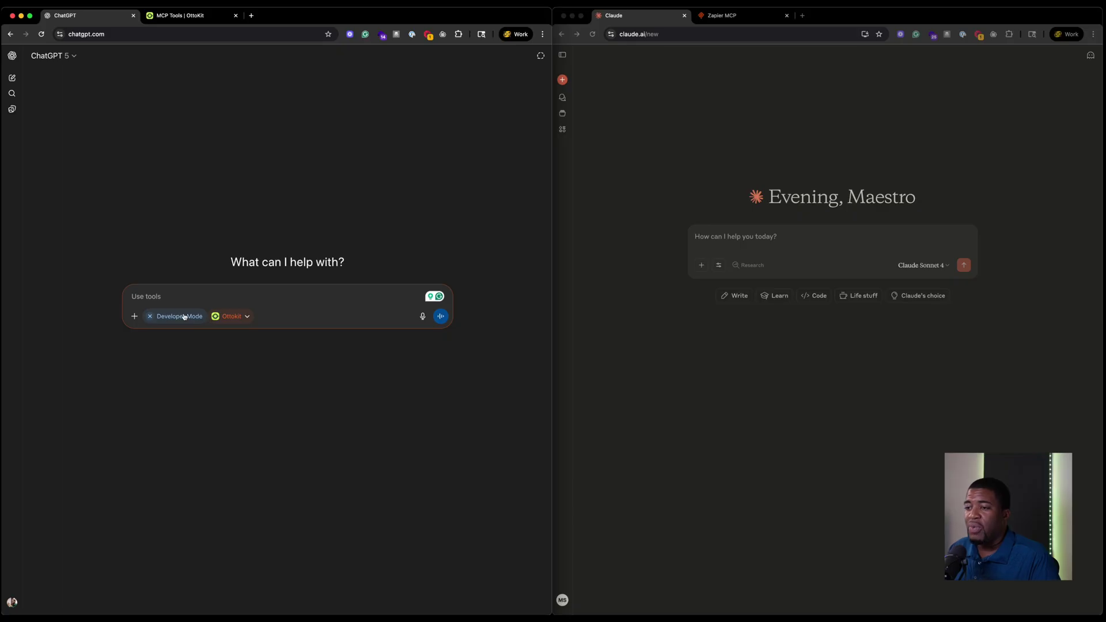
click(242, 320)
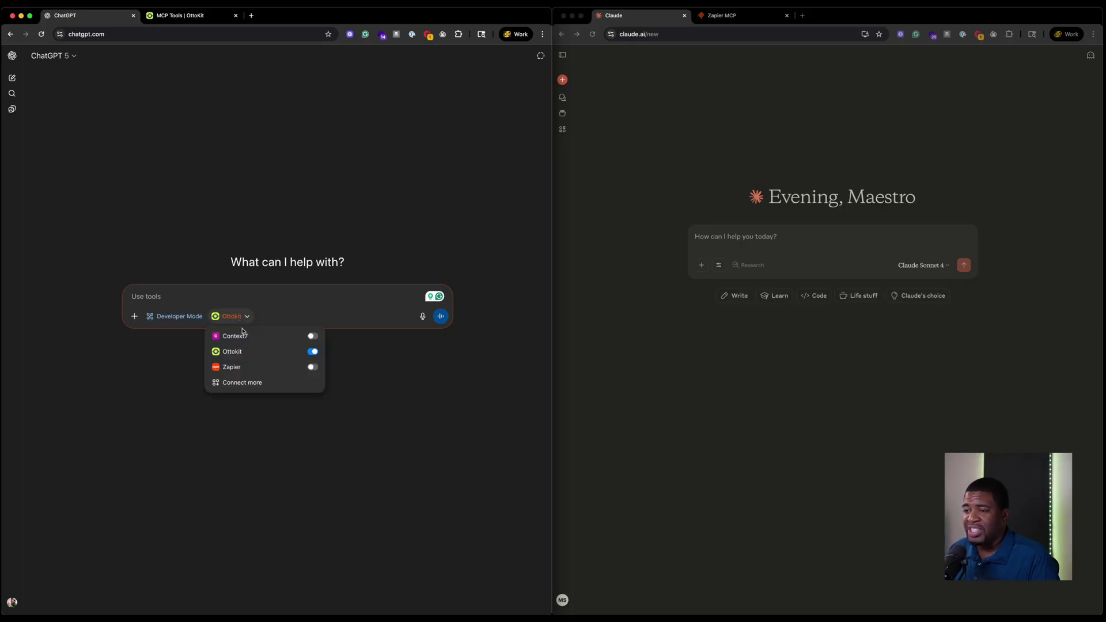
click(314, 368)
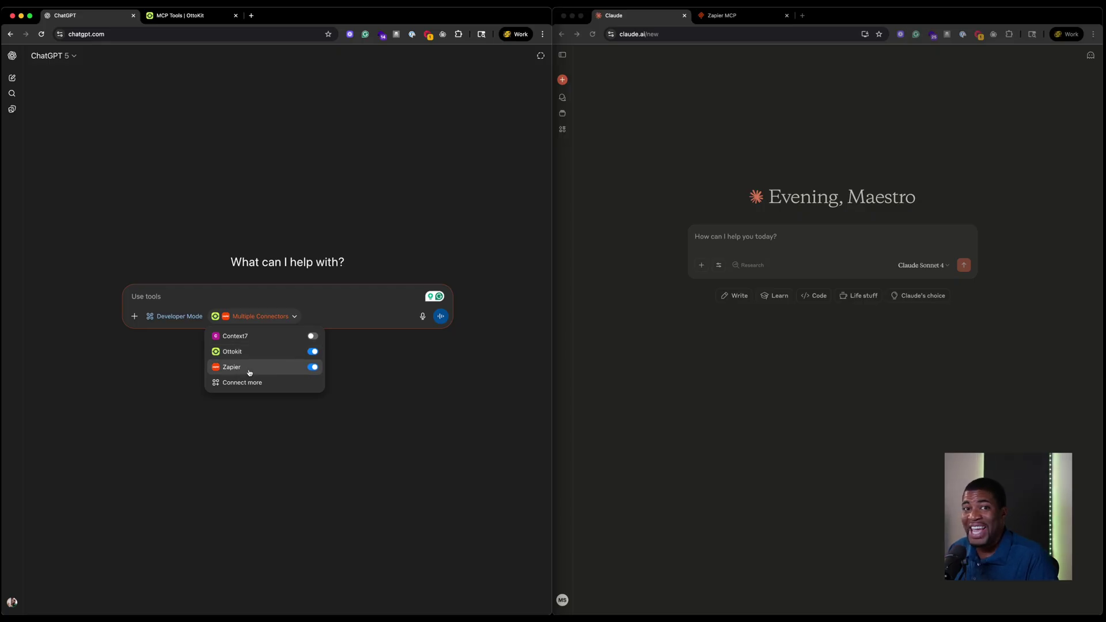
Step: Switch the ChatGPT chat to Agent mode and view the connectors it can use
click(135, 318)
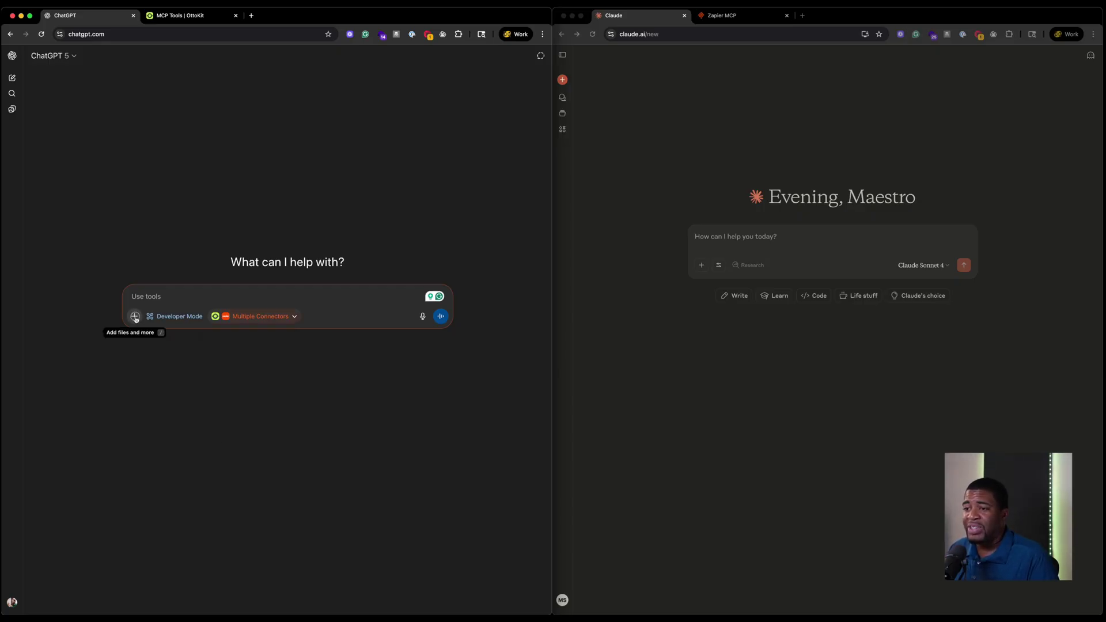
click(134, 317)
click(170, 370)
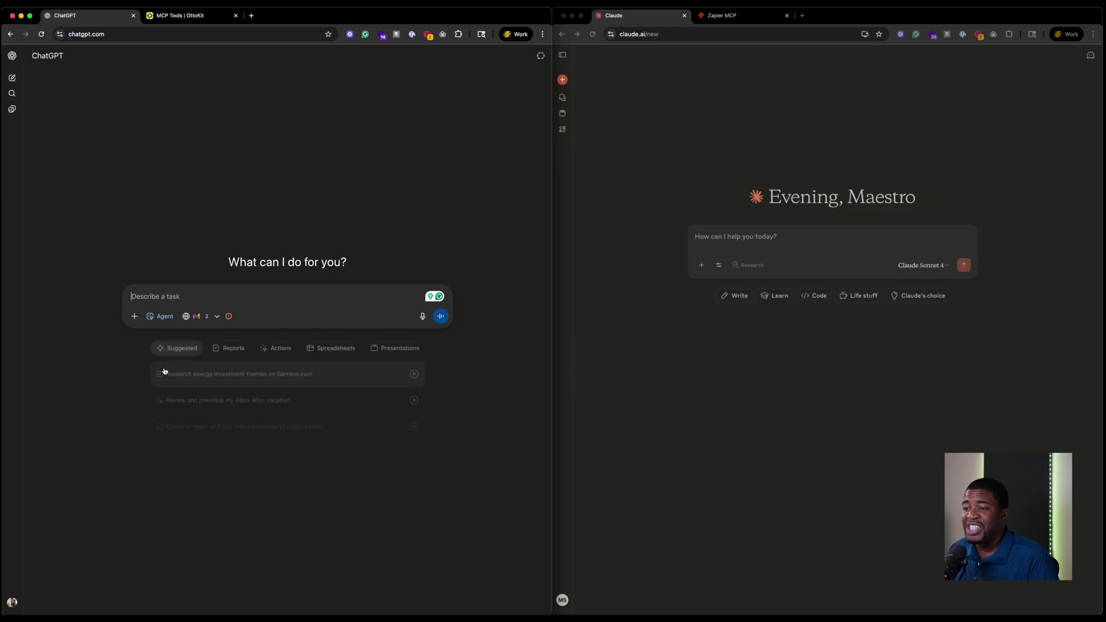
click(211, 322)
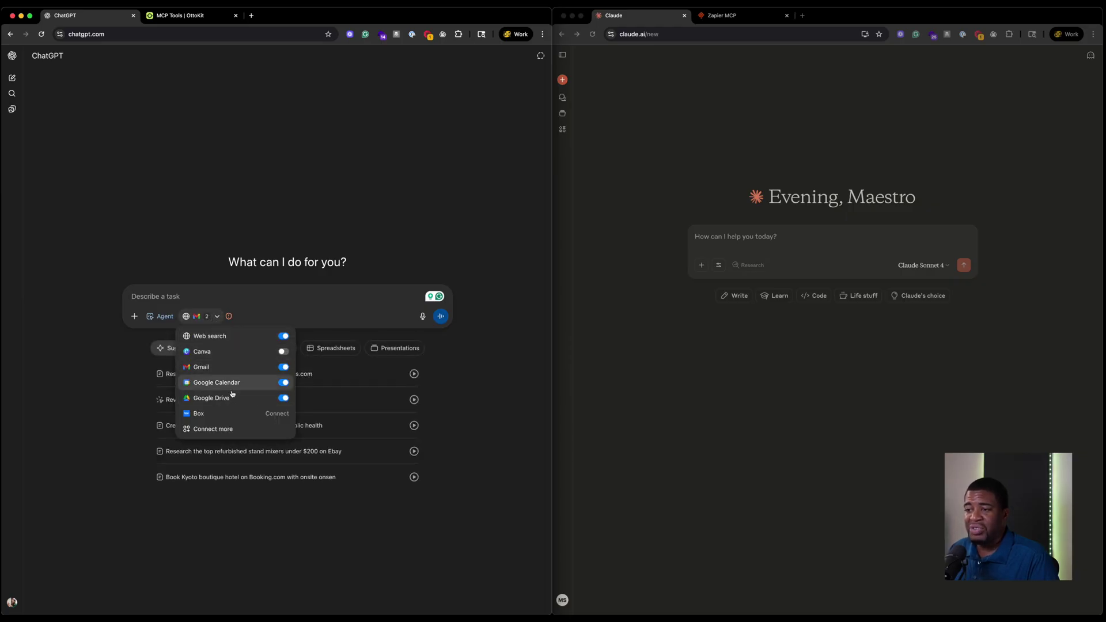
Step: Switch the ChatGPT chat to Deep research and view the connectors it can use
click(134, 317)
click(134, 318)
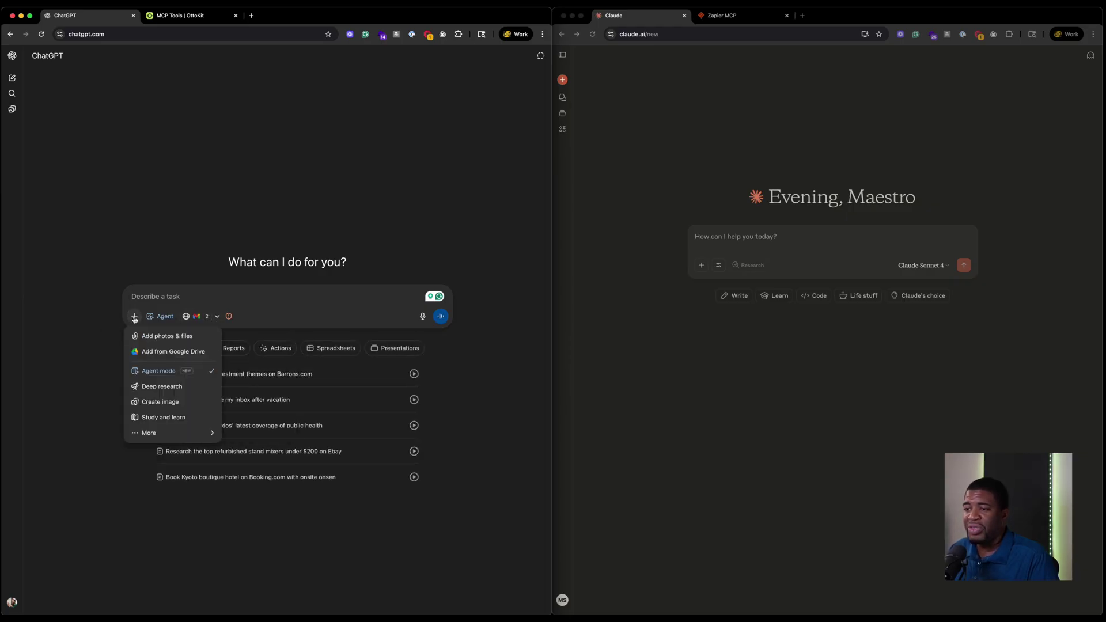
click(161, 386)
click(217, 316)
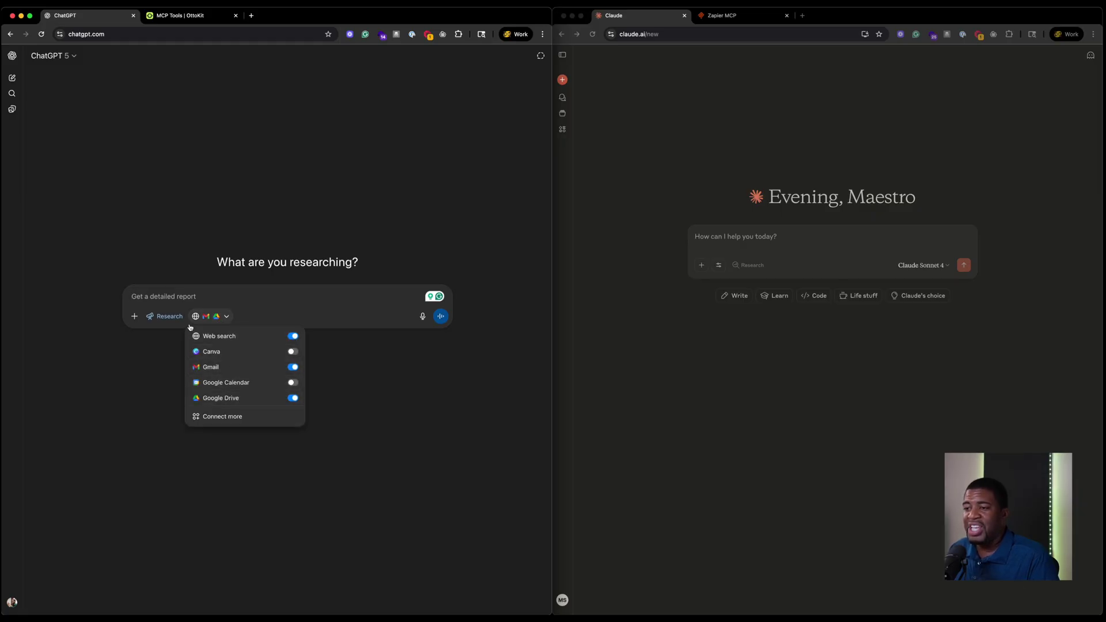
Step: Close the research connector list and view the connectors offered in the Claude chat for comparison
click(266, 296)
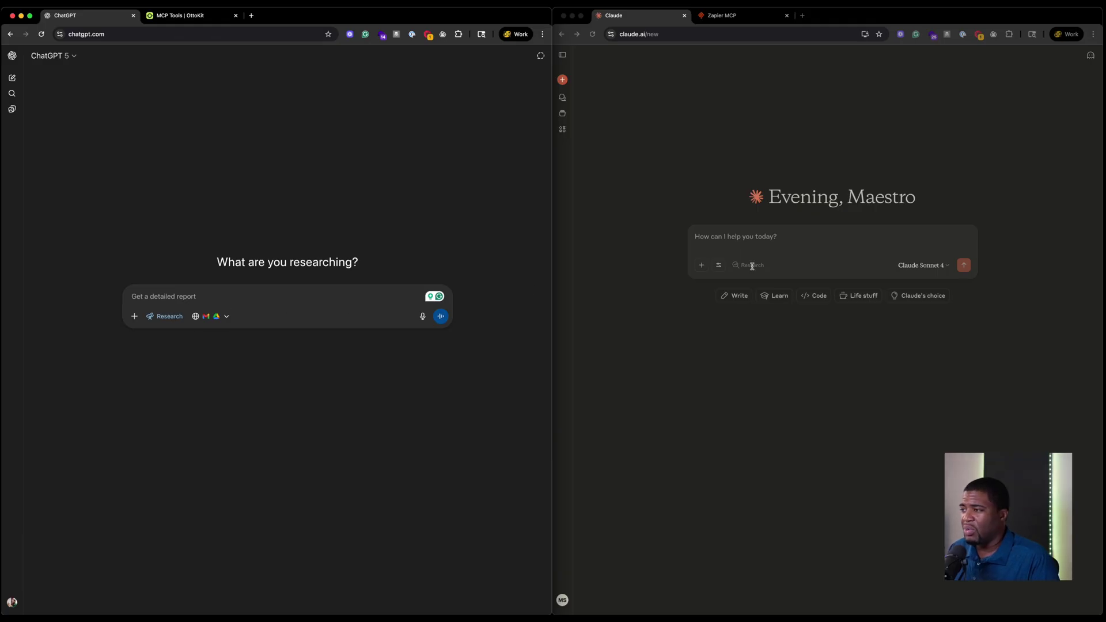
click(718, 265)
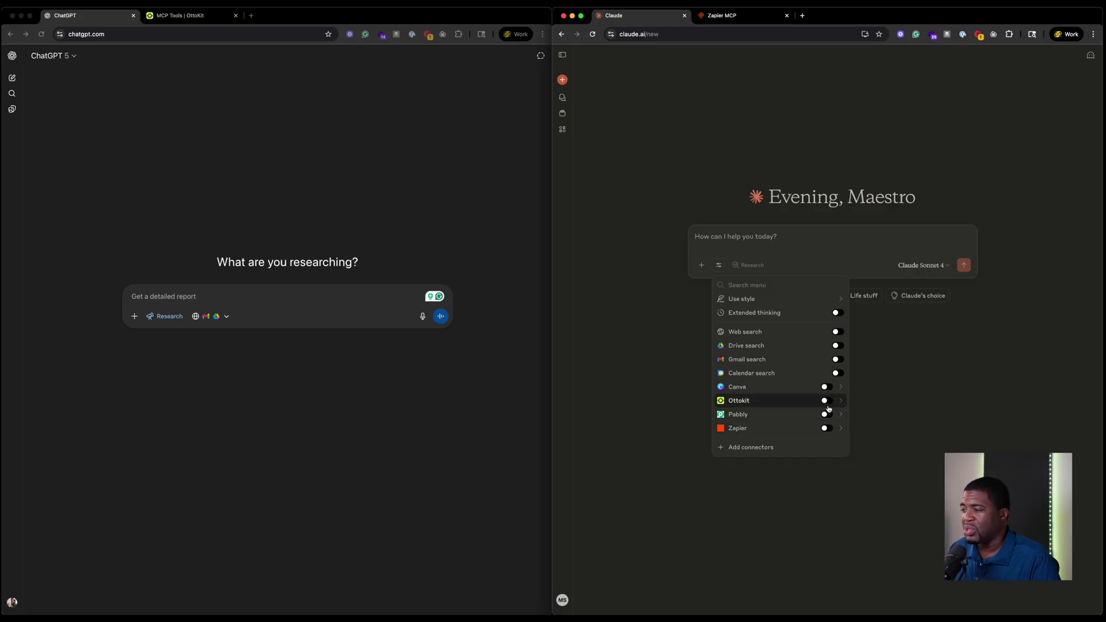
Step: Turn off Deep research in the ChatGPT chat, and toggle Agent mode on and back off
click(143, 337)
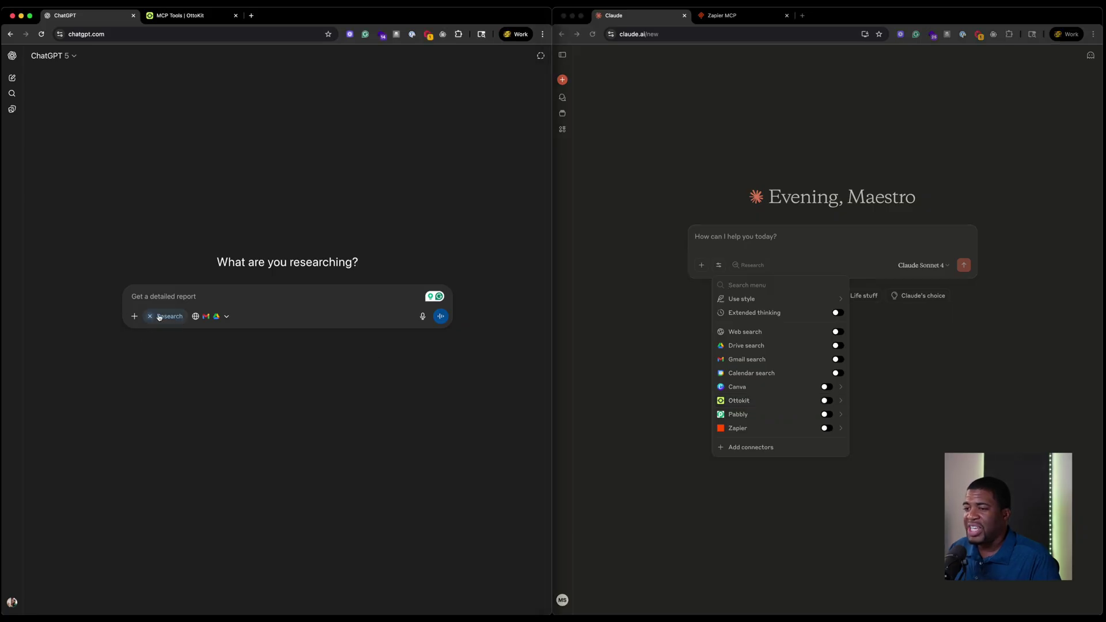
click(150, 316)
click(134, 297)
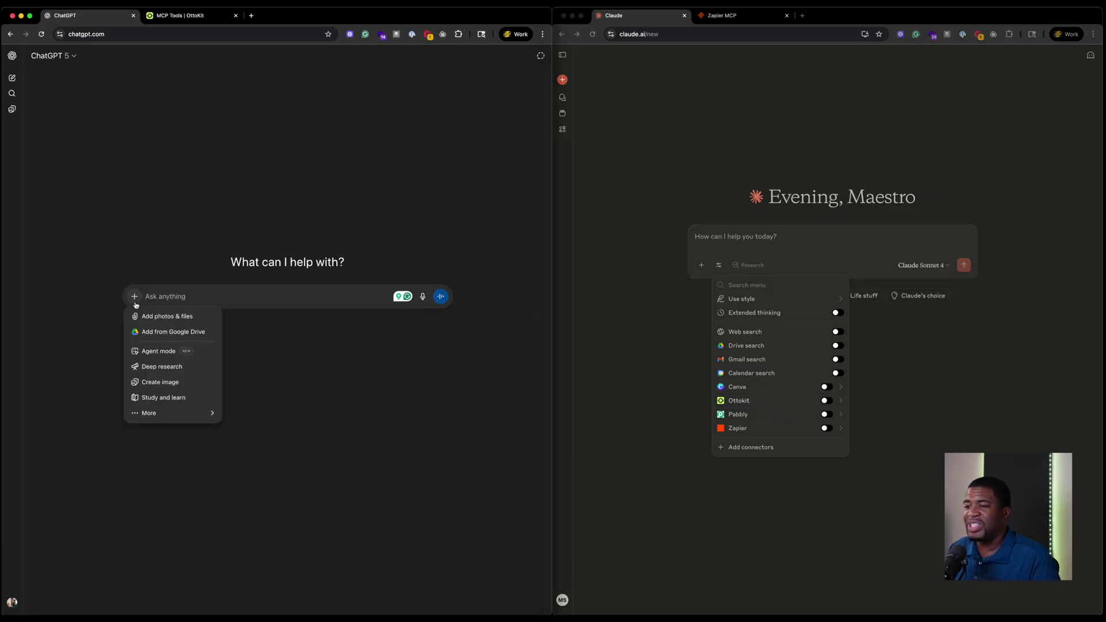
click(155, 352)
click(134, 316)
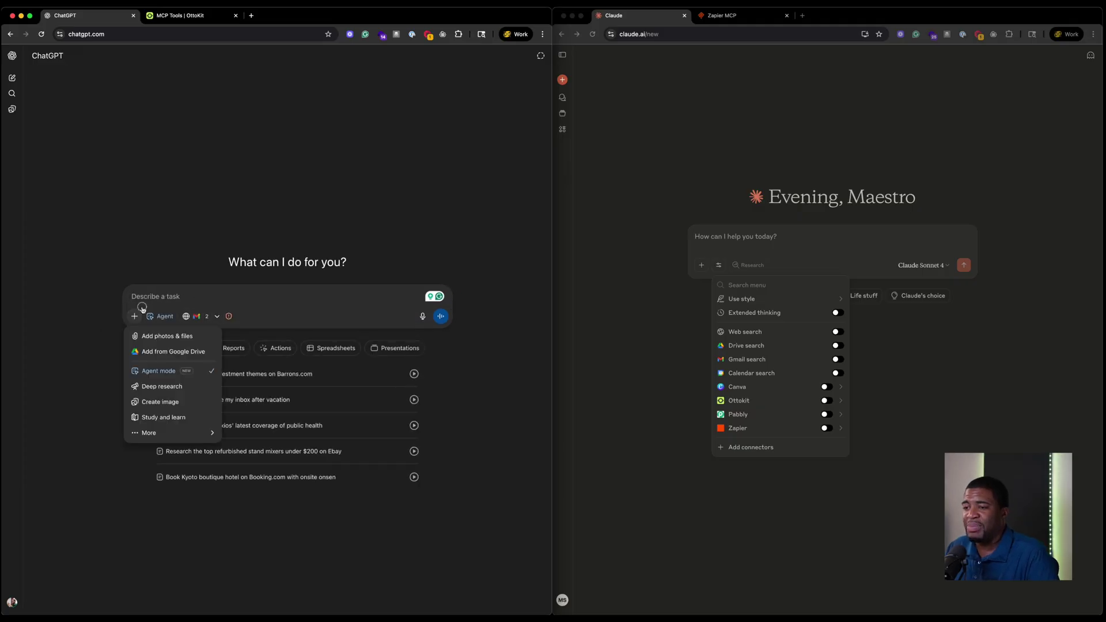
click(164, 370)
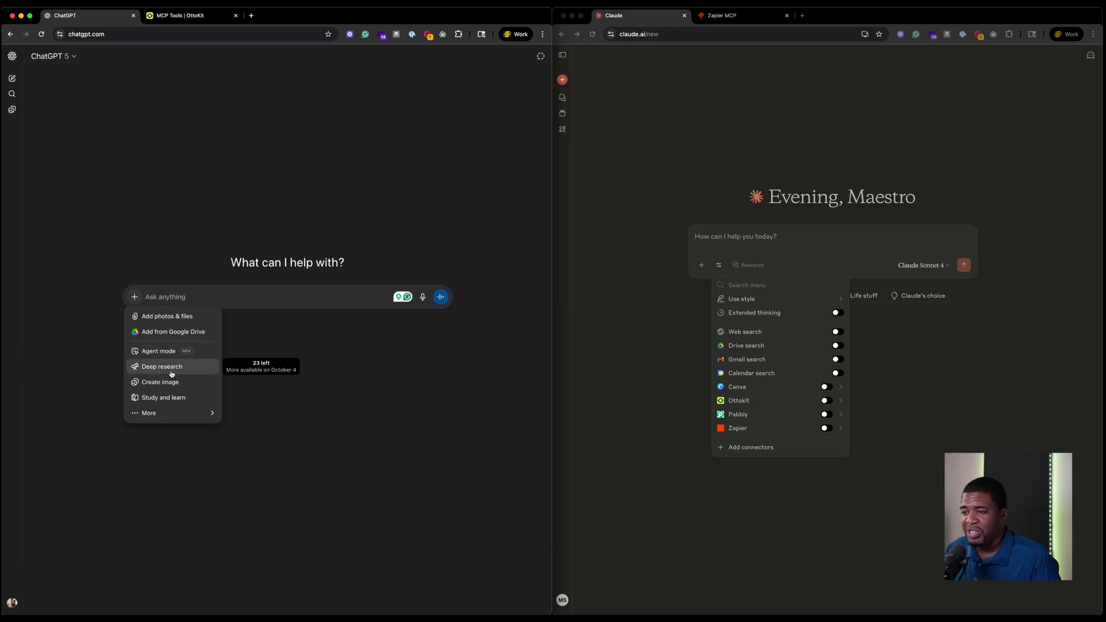
Step: Turn on Developer Mode for the ChatGPT chat and view the custom connectors it can use
mouse_move(183, 413)
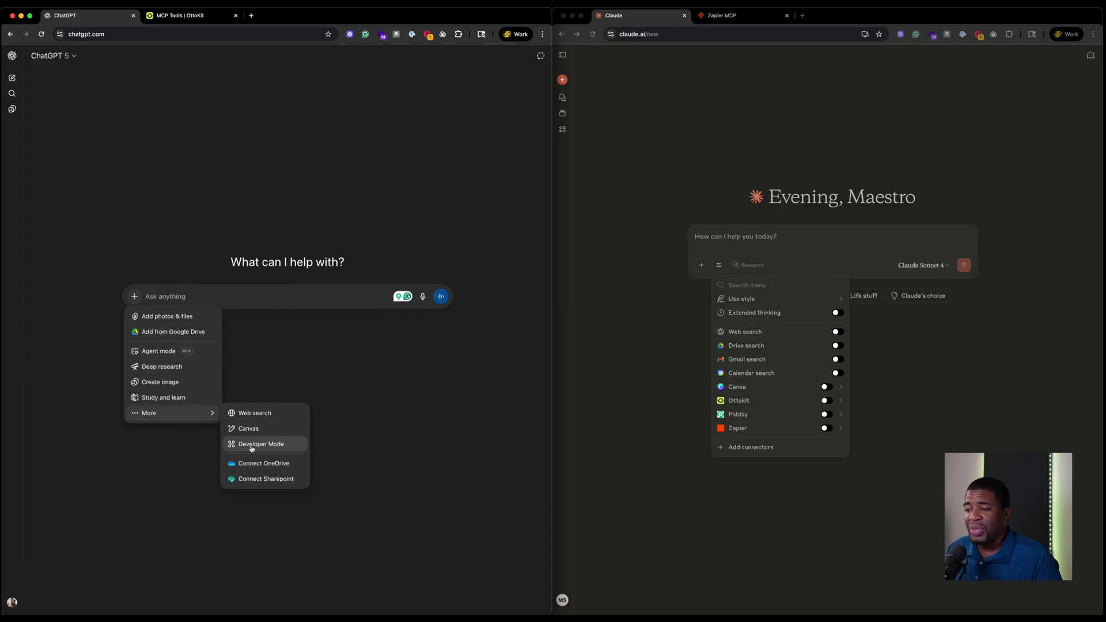
click(259, 443)
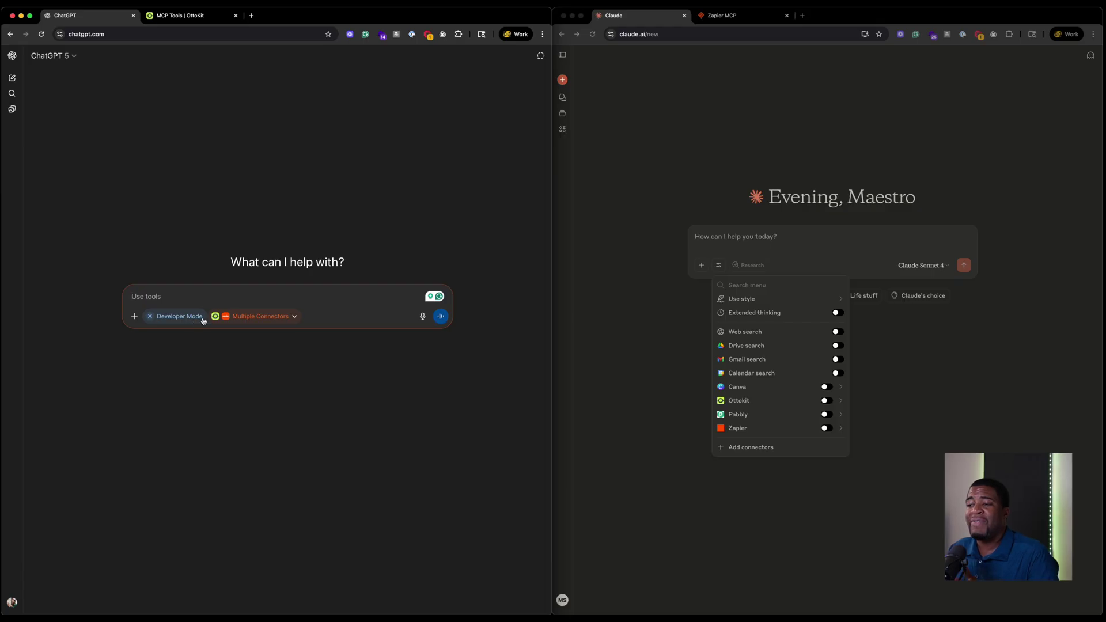
click(276, 319)
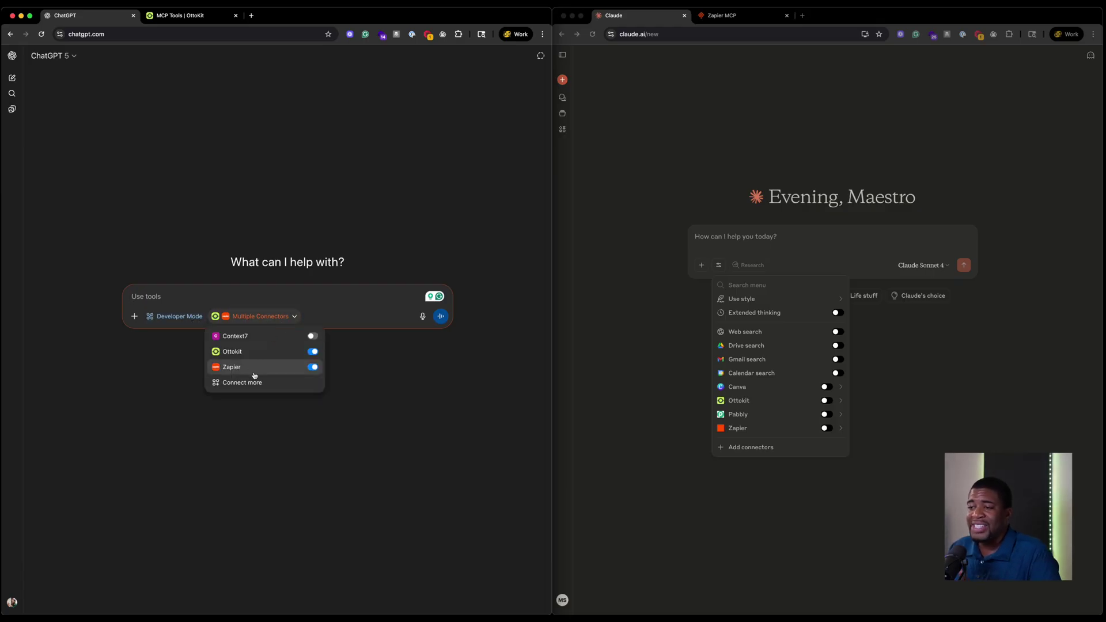
click(183, 348)
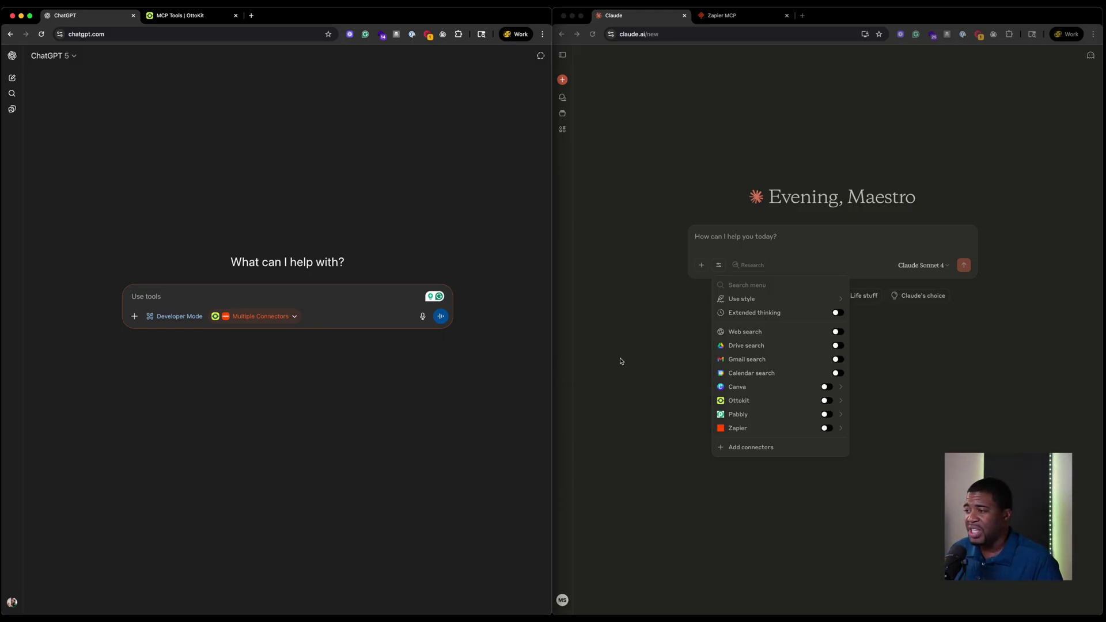
Step: Compare the connectors in the Claude chat's tools list with those in ChatGPT's Developer Mode connector list
click(638, 344)
click(637, 346)
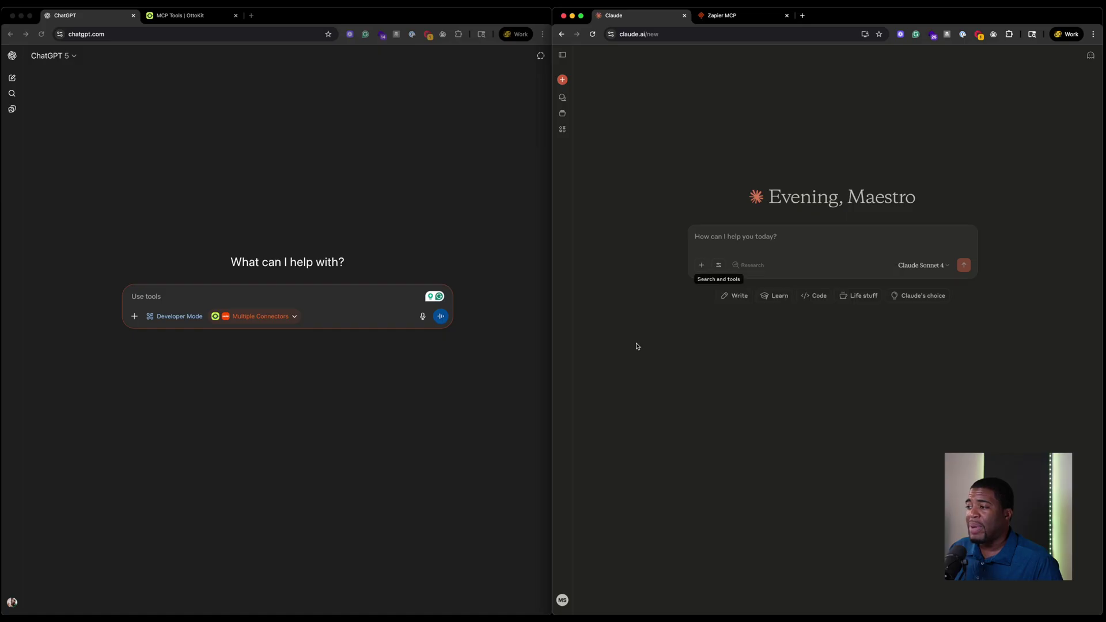
click(719, 266)
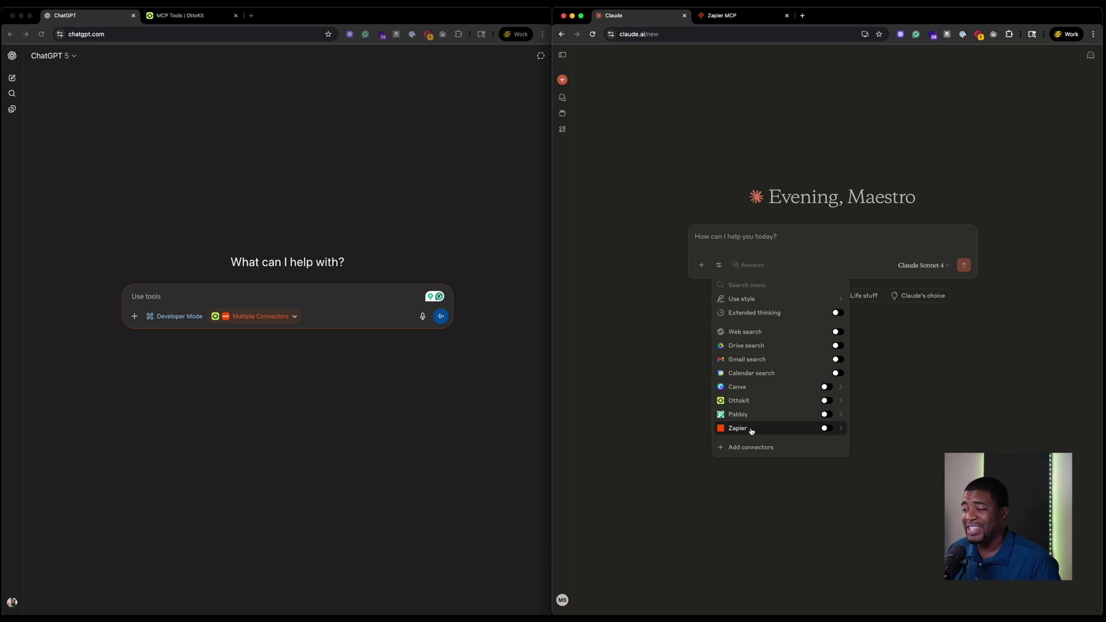
click(402, 370)
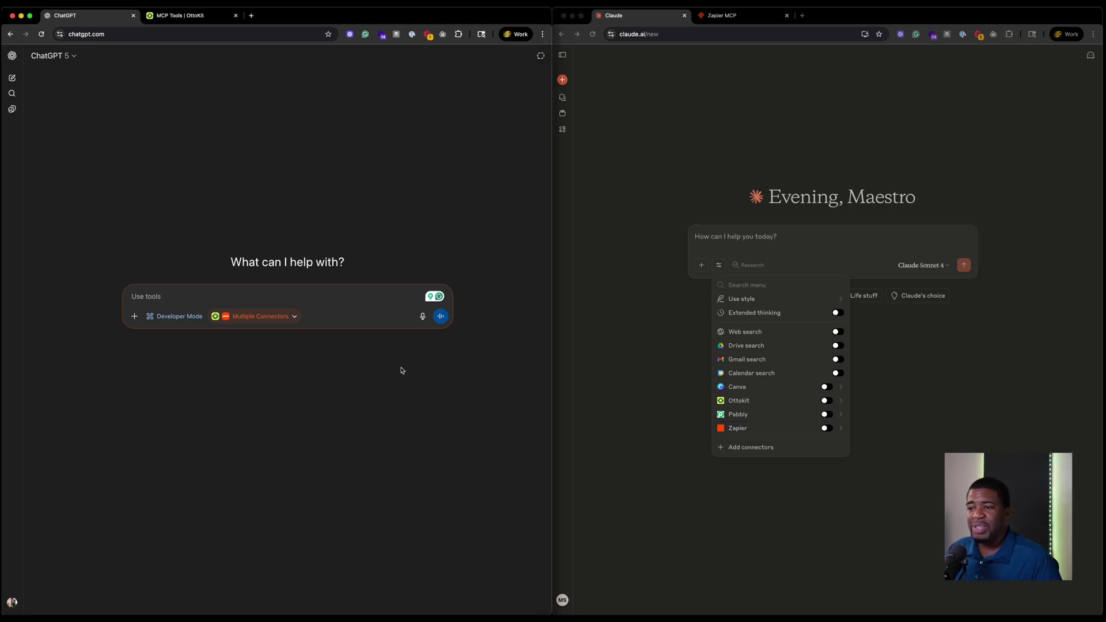
click(281, 319)
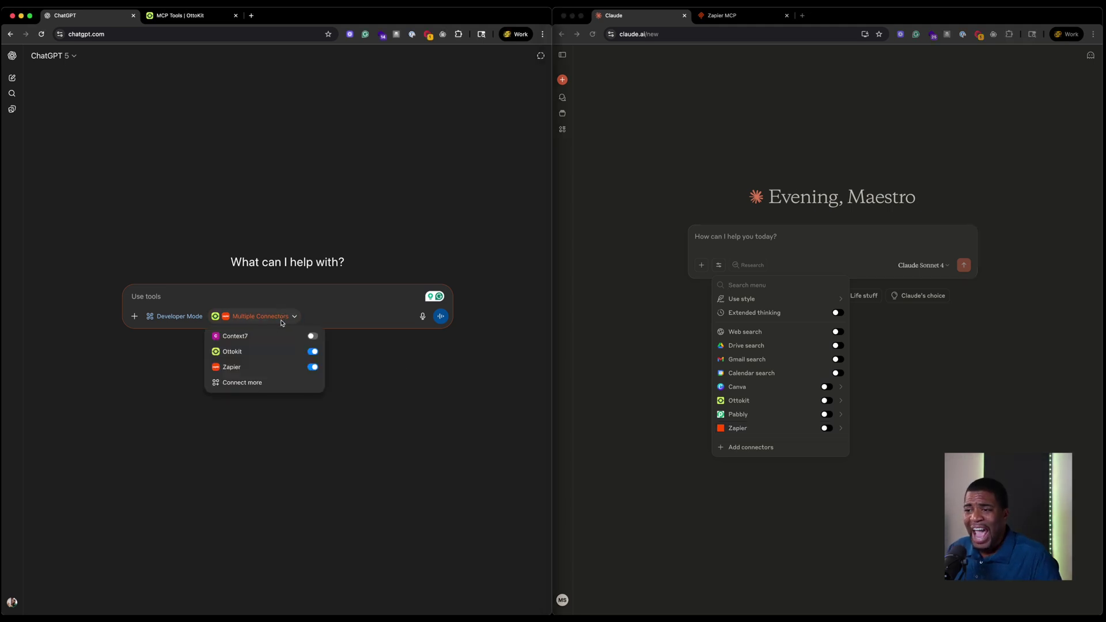
Step: Switch the ChatGPT chat from Developer Mode to Agent mode and check which connectors it offers
click(137, 319)
click(137, 318)
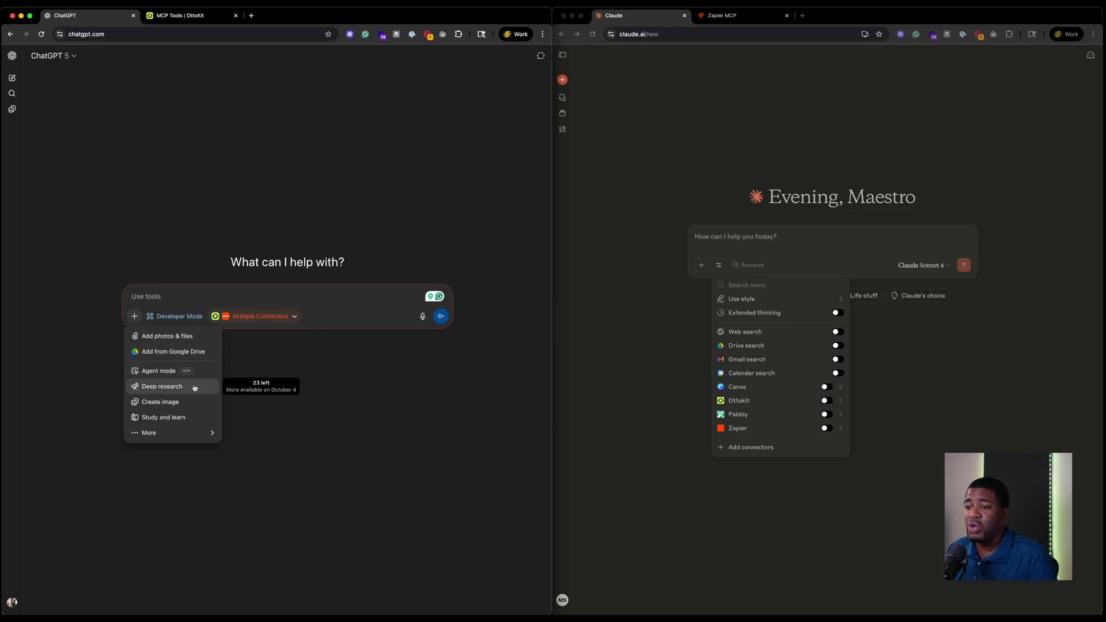
click(164, 371)
click(205, 317)
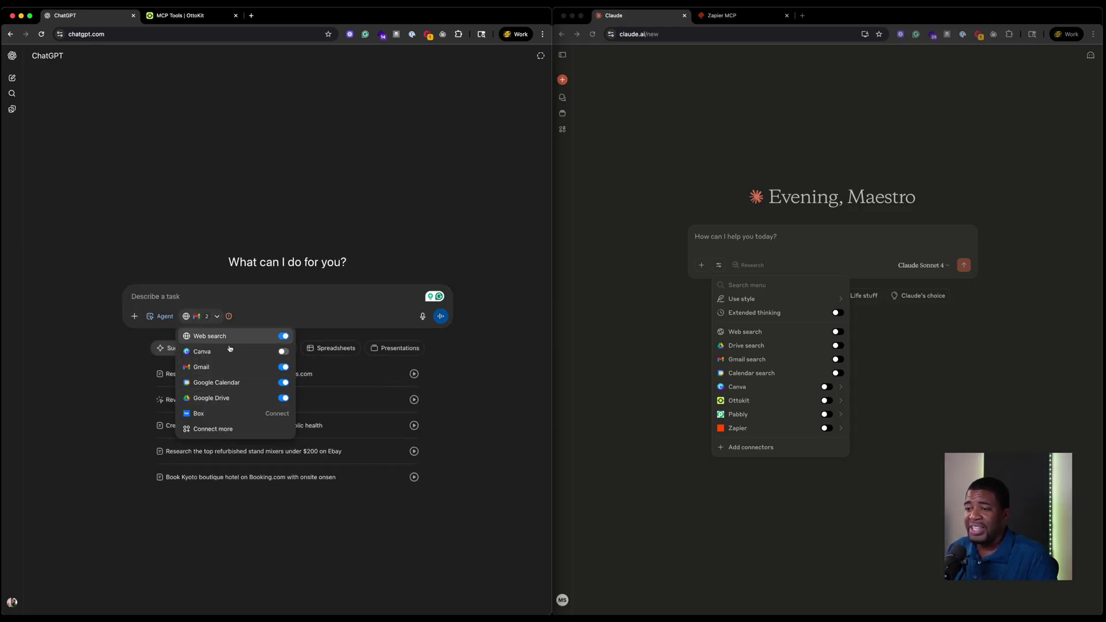
click(353, 297)
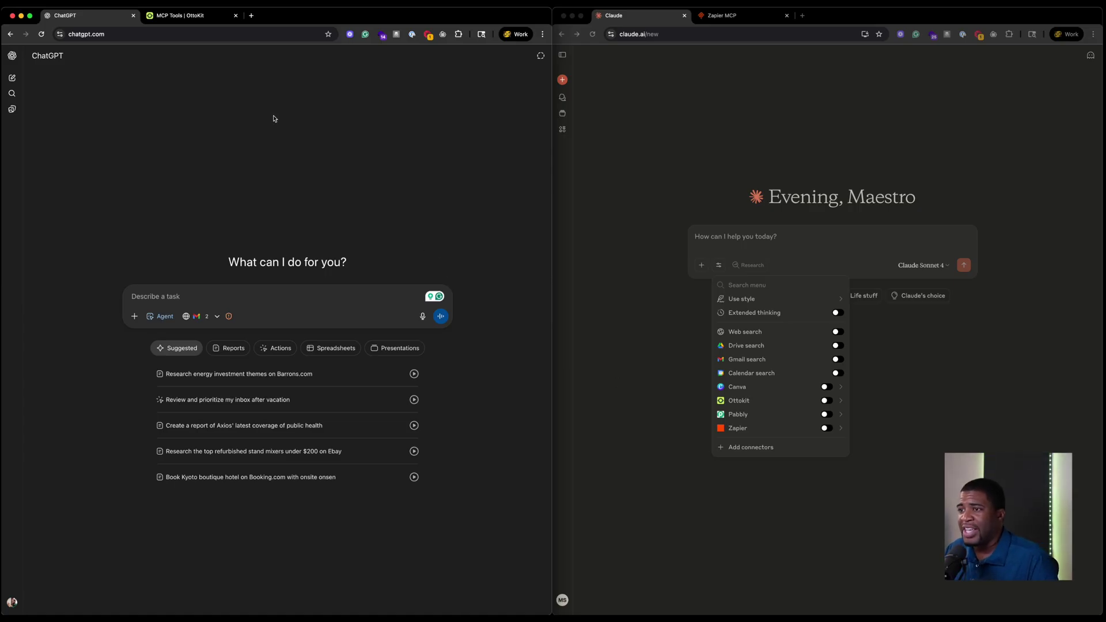
Step: Examine the MCP tools configured in OttoKit and in Zapier's Chatgpt MCP Server
click(188, 17)
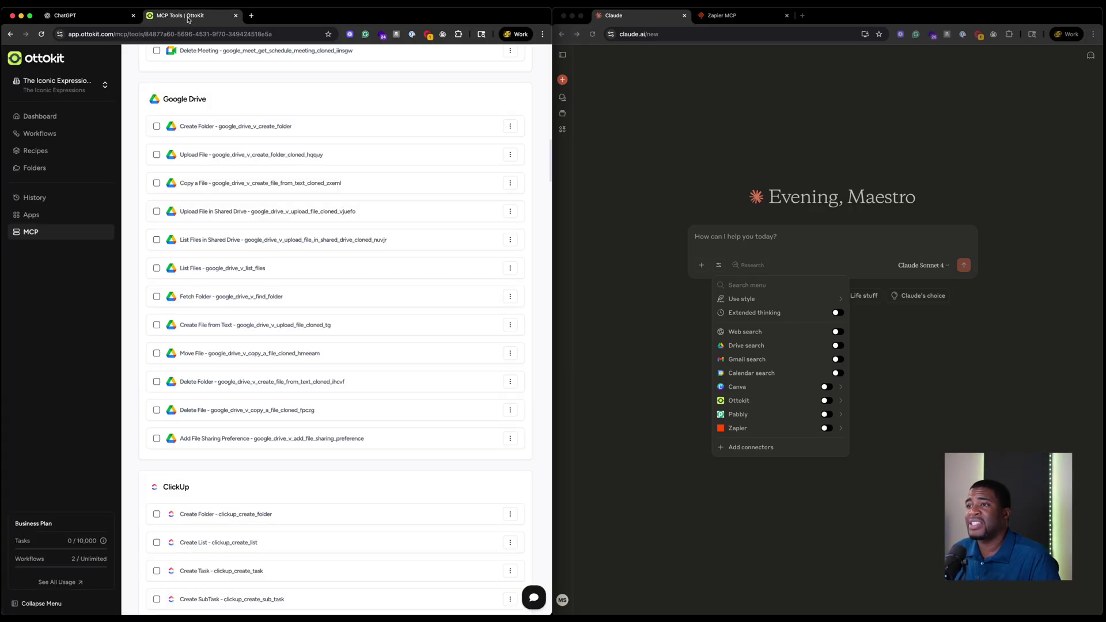
click(721, 15)
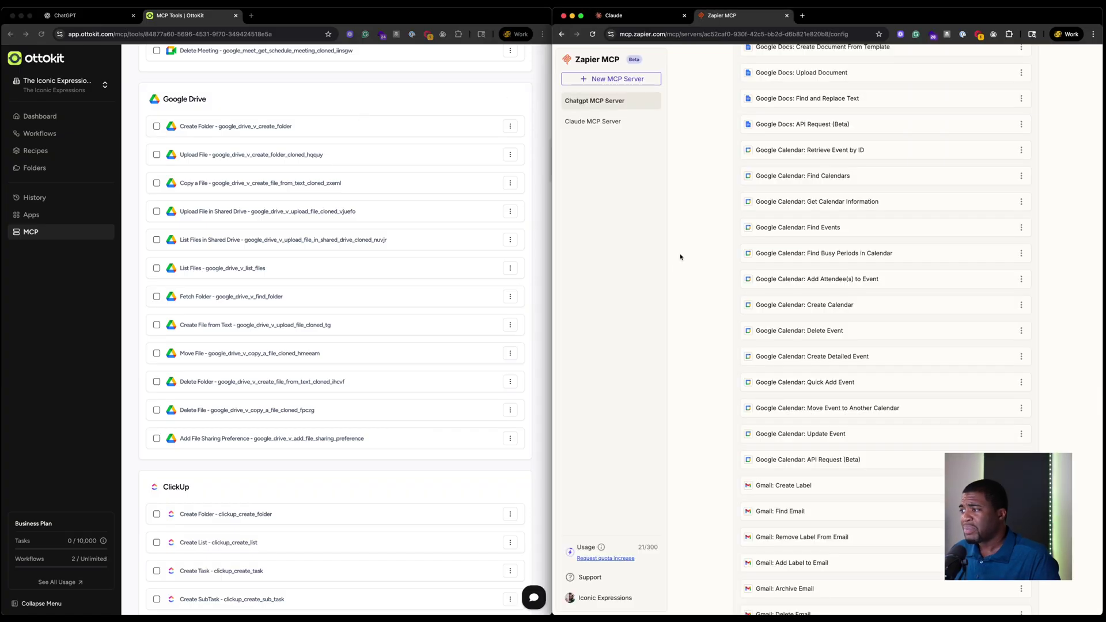
scroll(717, 257, down, 10)
scroll(717, 257, up, 10)
scroll(403, 234, up, 15)
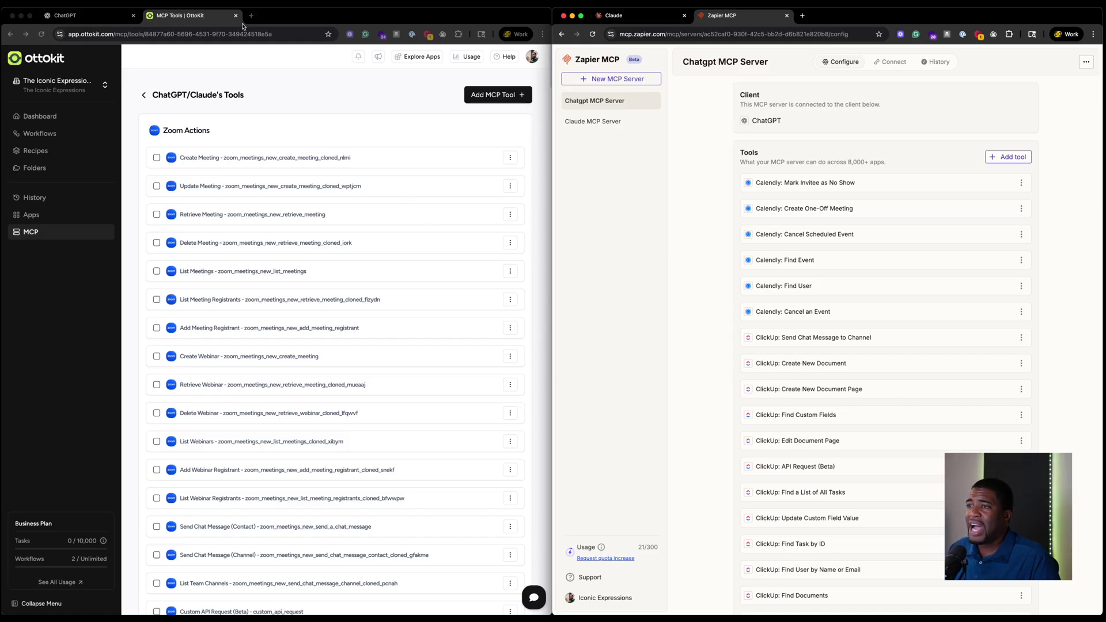
Step: Close the open tools list in the Claude chat and return to the Zapier MCP server page
click(645, 17)
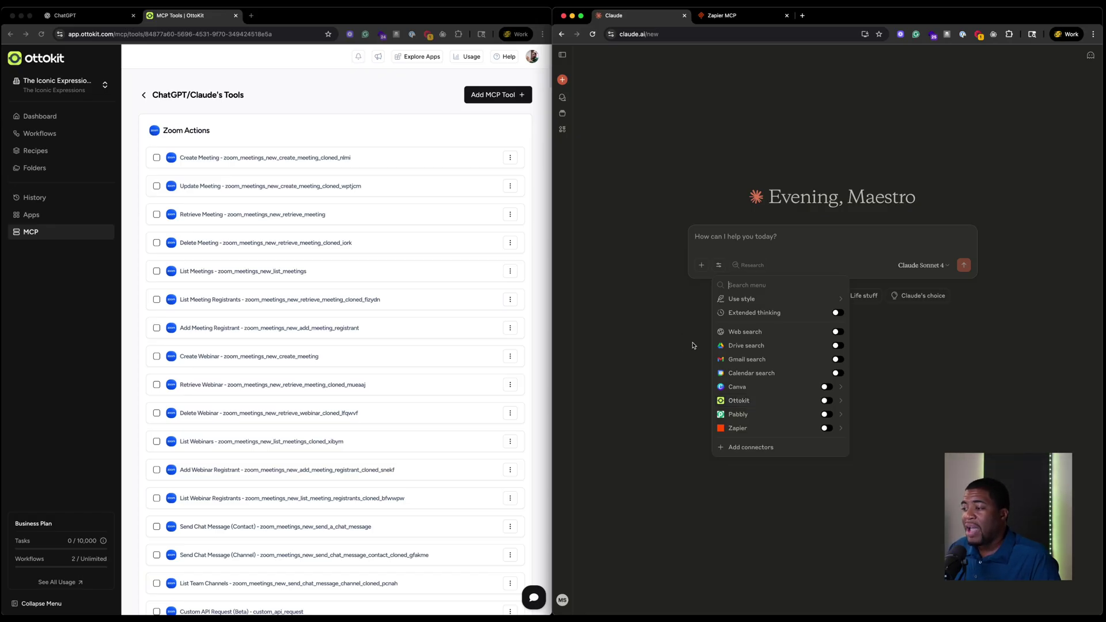
key(Escape)
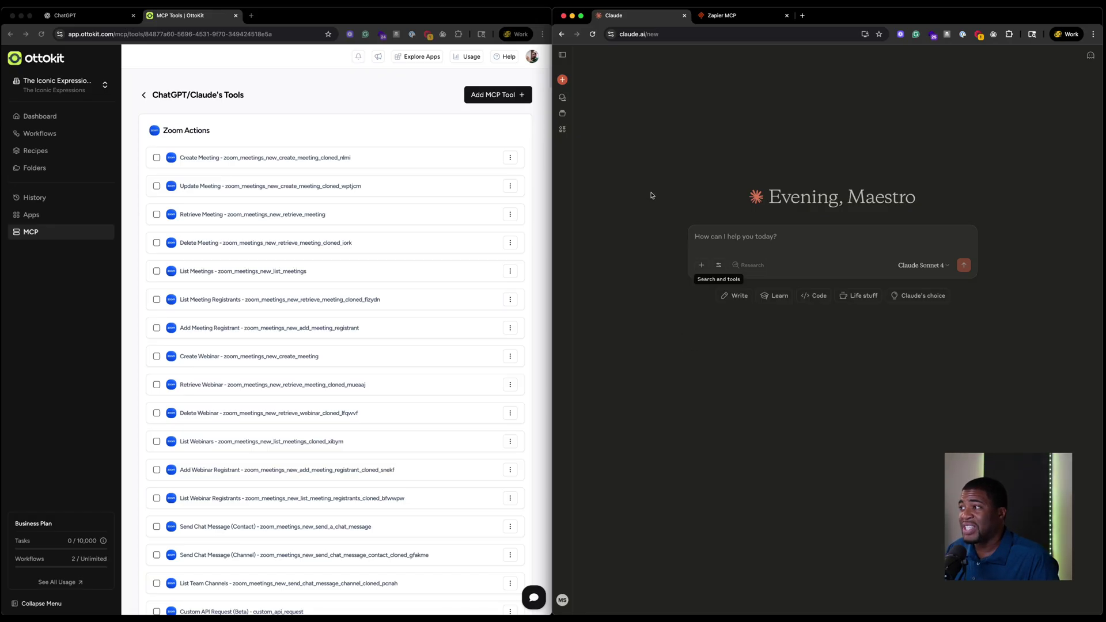
click(720, 16)
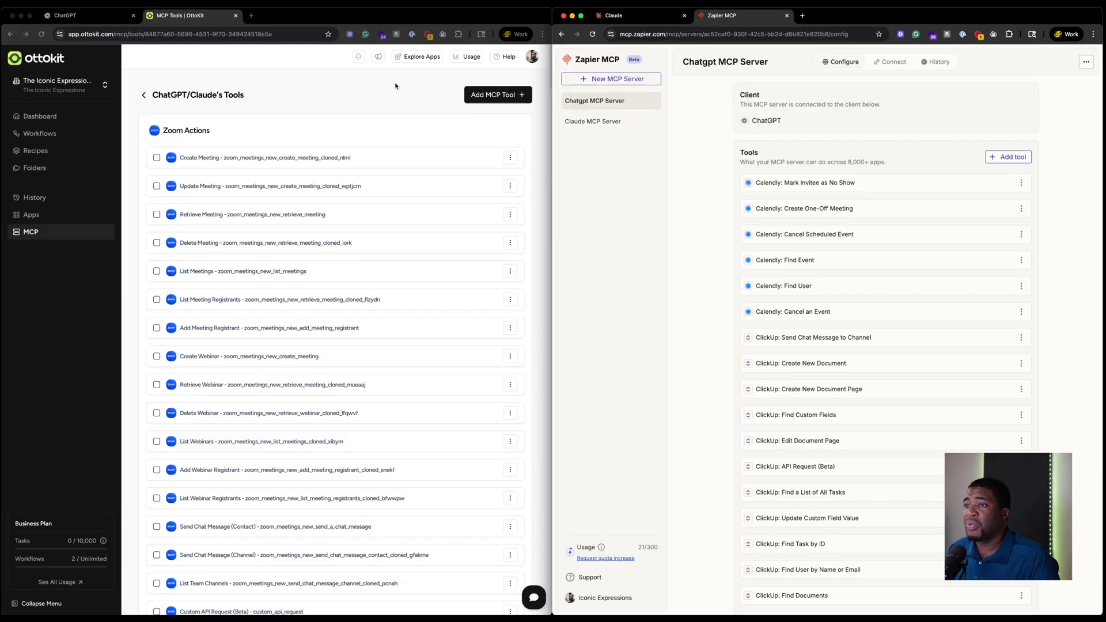
Step: Return to the ChatGPT chat, turn off Agent mode and view the available modes
click(87, 15)
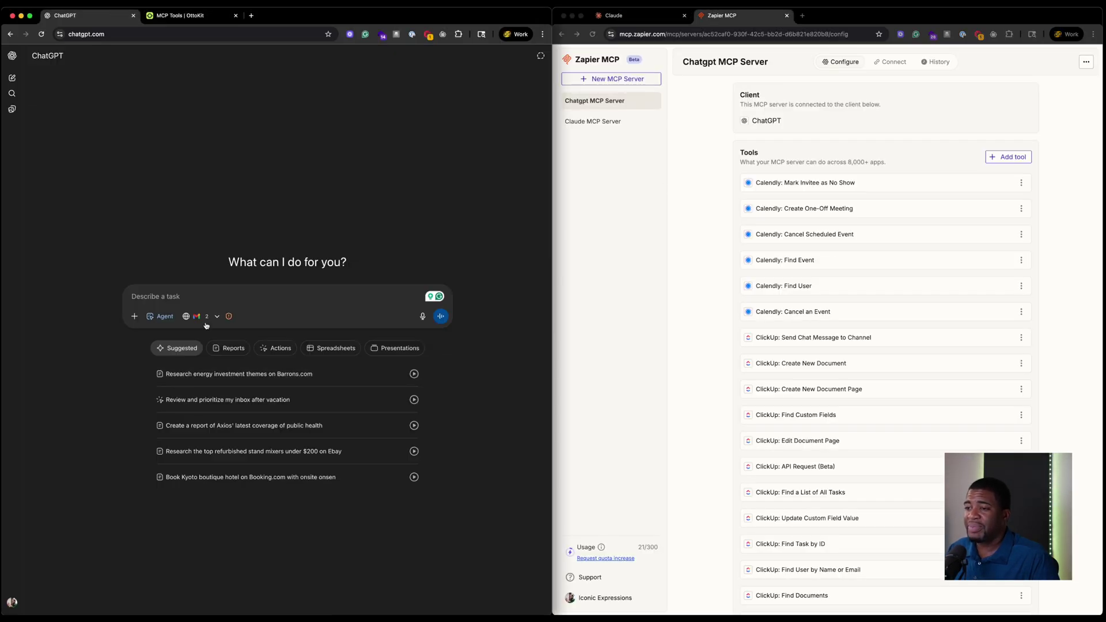
click(150, 317)
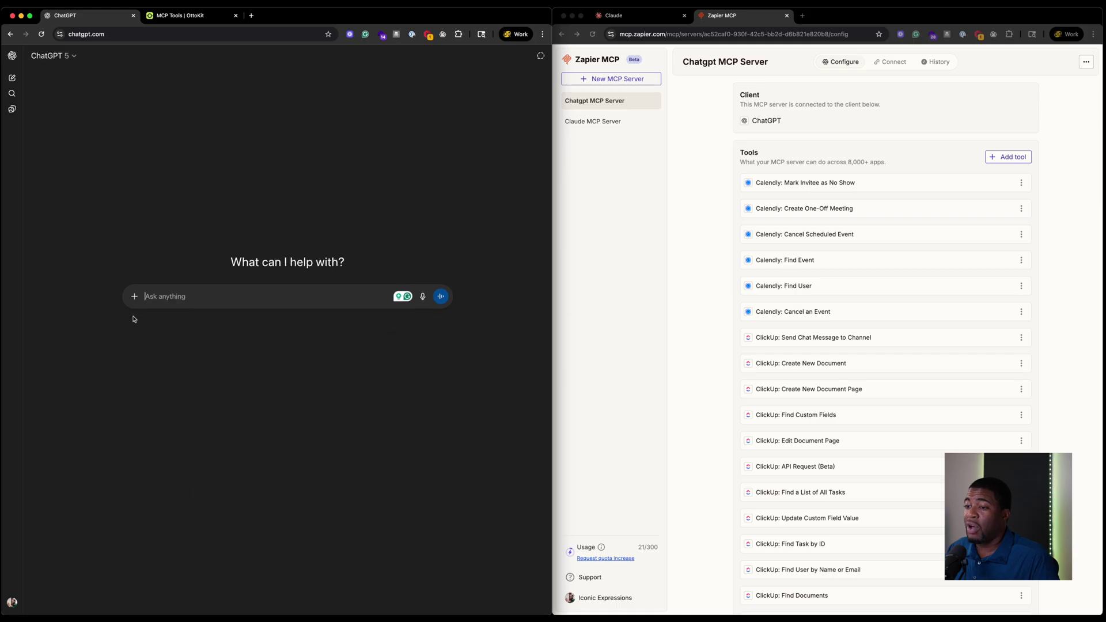
click(135, 296)
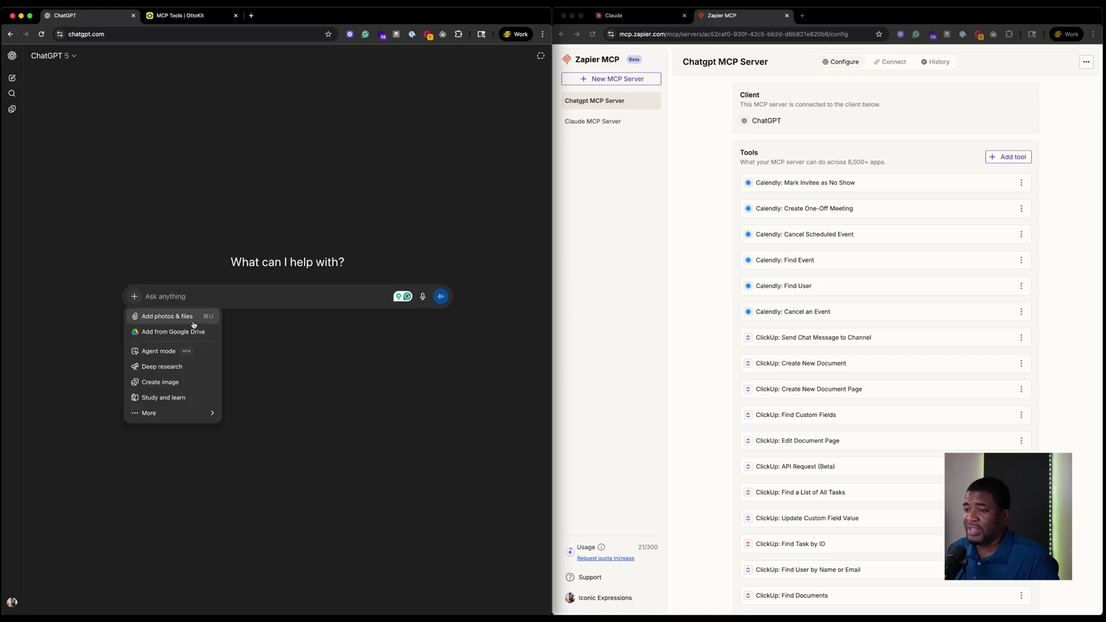
Step: Write the prompt "what tools do you have in zapier" in the ChatGPT message box
click(230, 294)
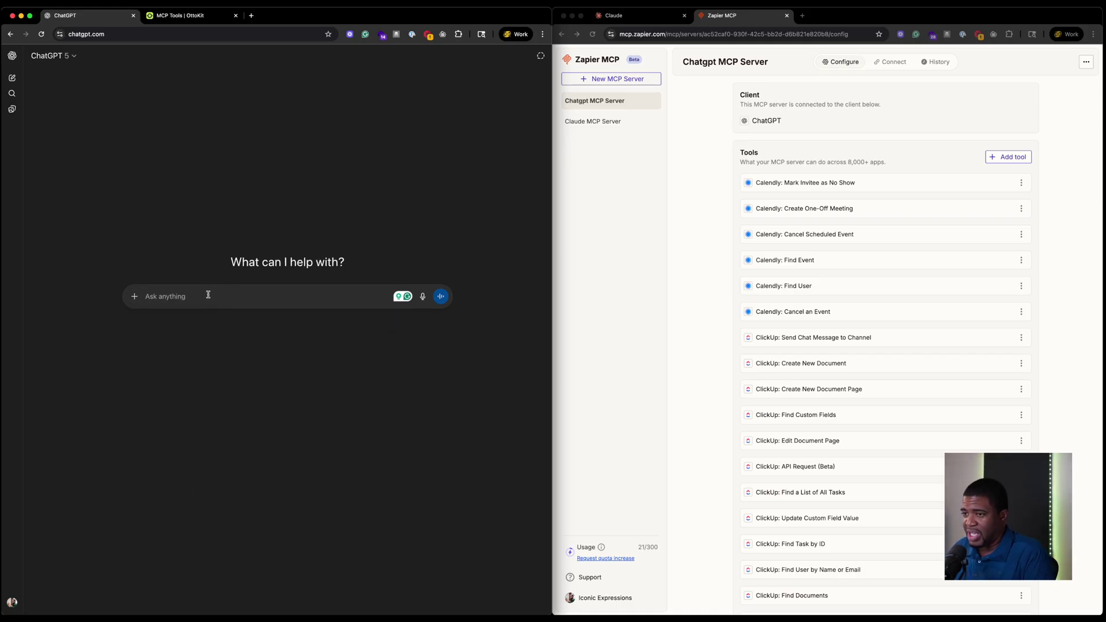
text(what tools to)
key(BackSpace)
key(BackSpace)
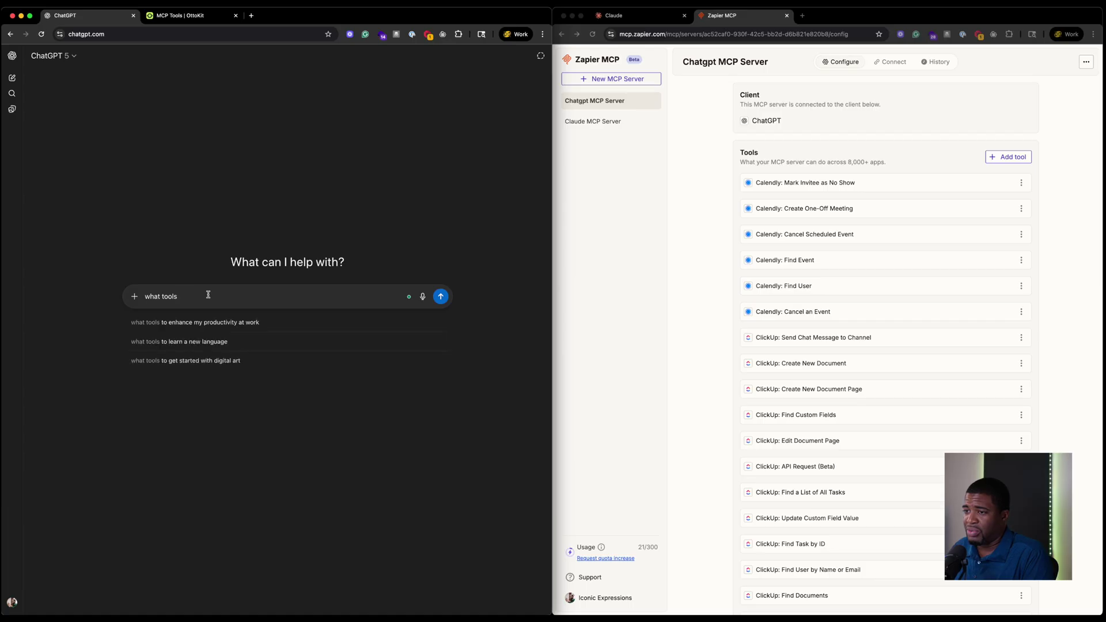
text(do you have in z)
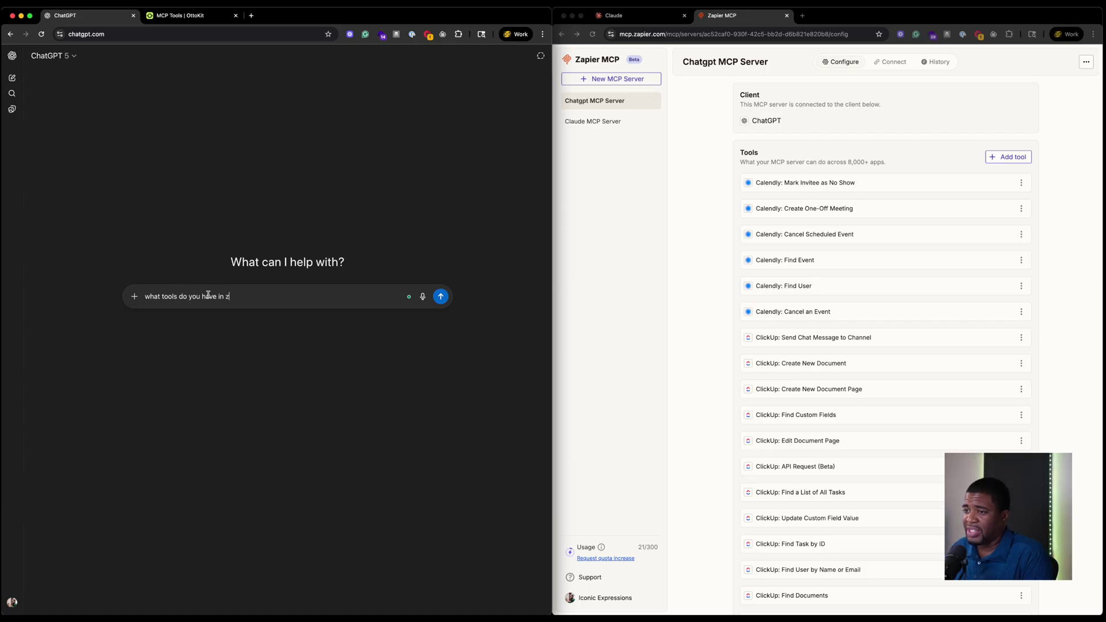
text(apier)
Step: Turn on Developer Mode, disable the Ottokit connector so only Zapier is used, and send the prompt
click(136, 296)
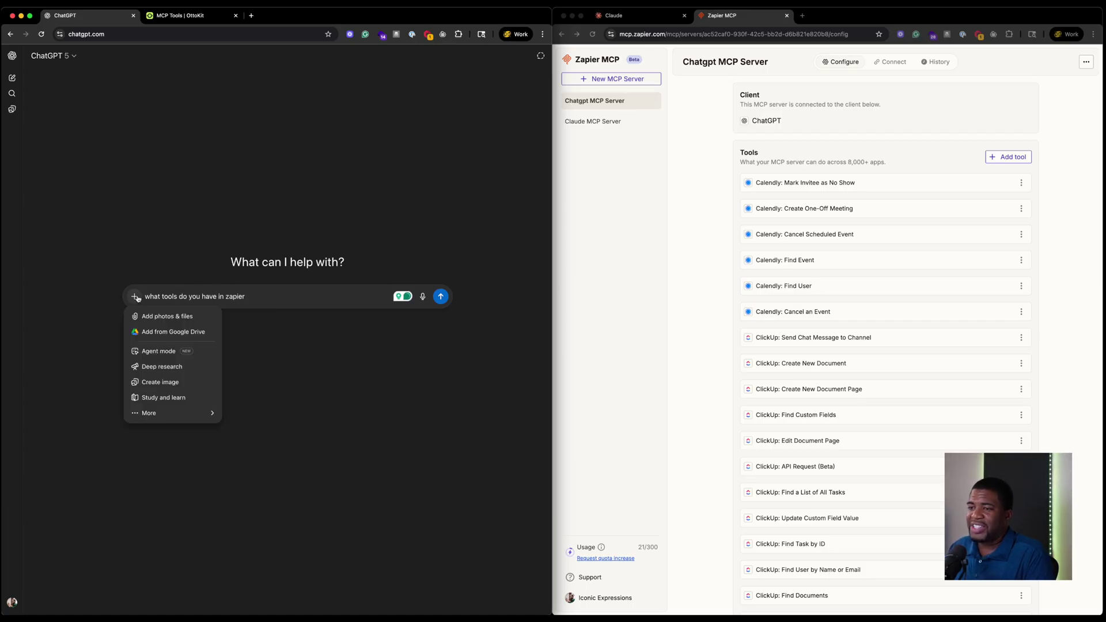
mouse_move(148, 413)
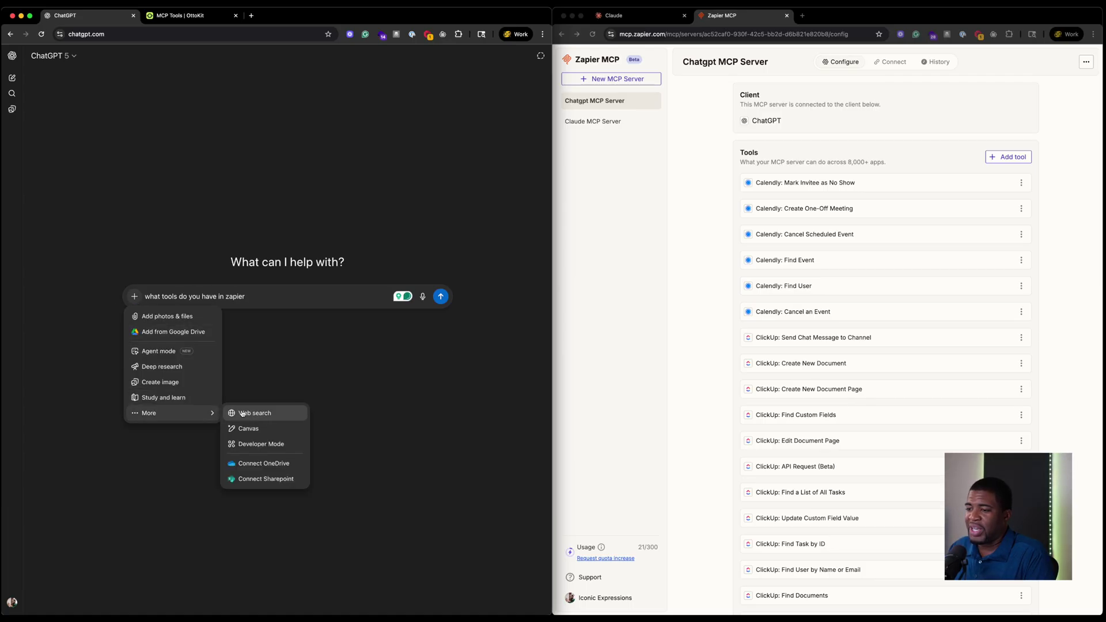
click(257, 445)
click(273, 316)
click(312, 351)
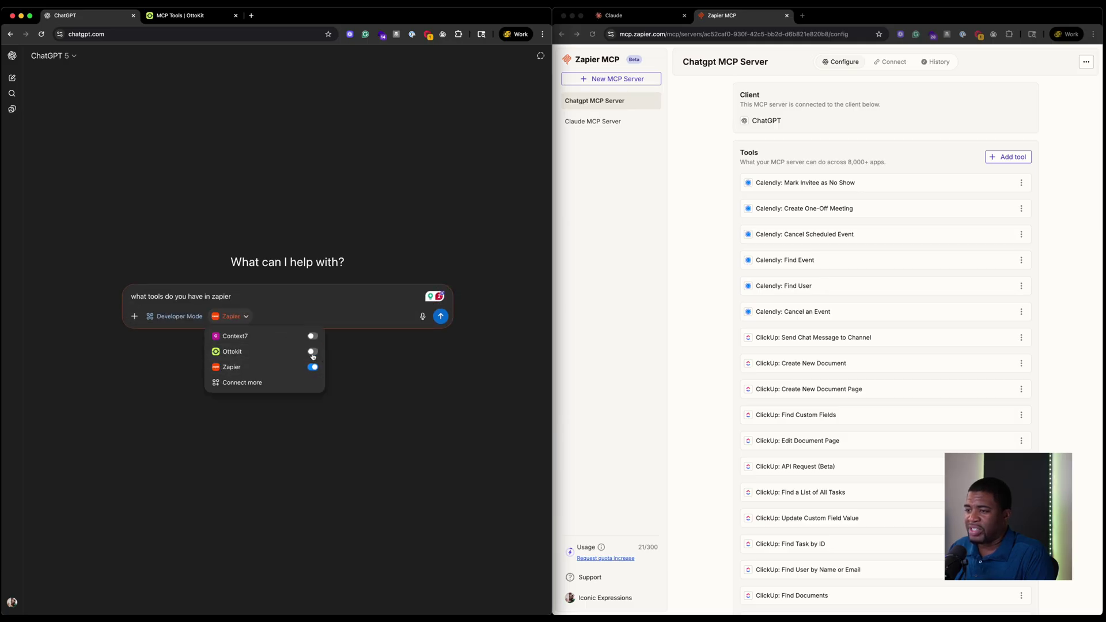
click(440, 318)
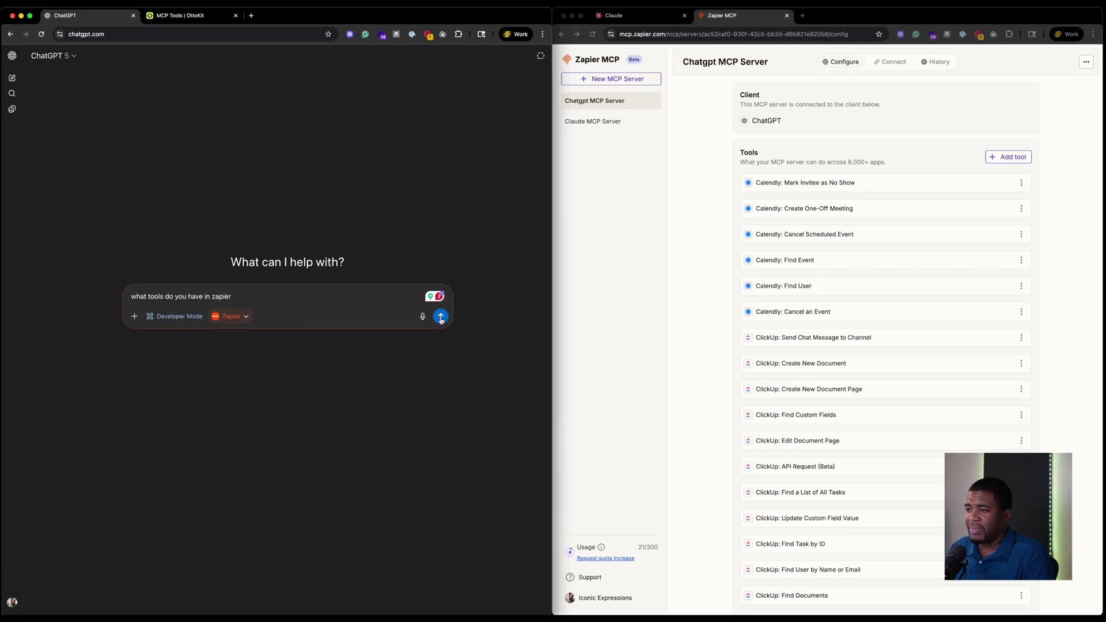
click(441, 320)
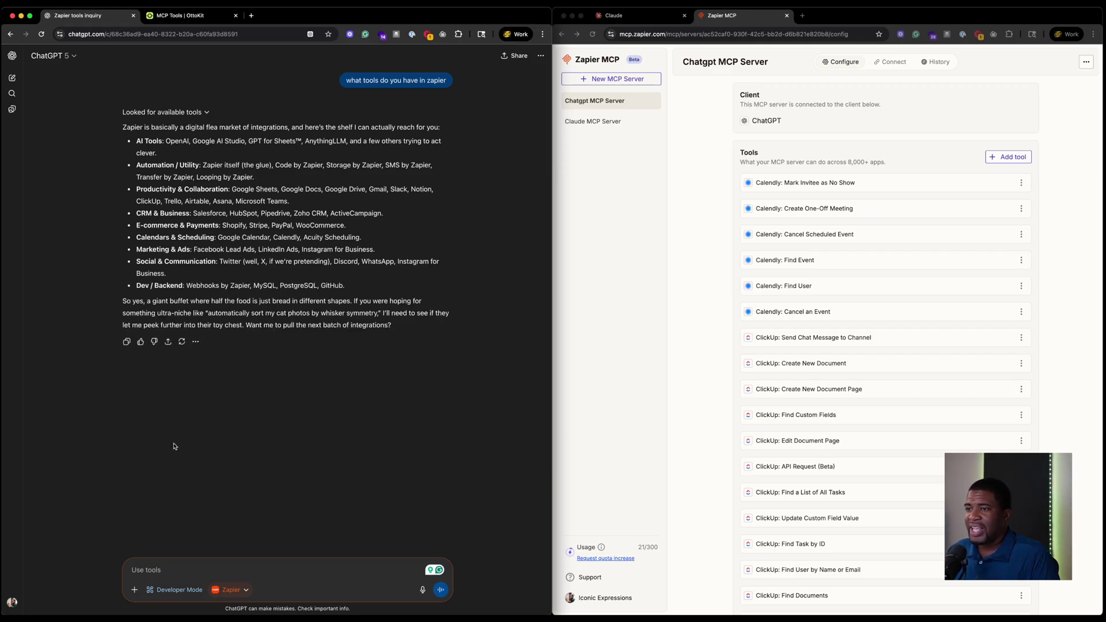
Step: Send ChatGPT the follow-up prompt "list all the connectors/ tools/ actions you have access too."
click(198, 570)
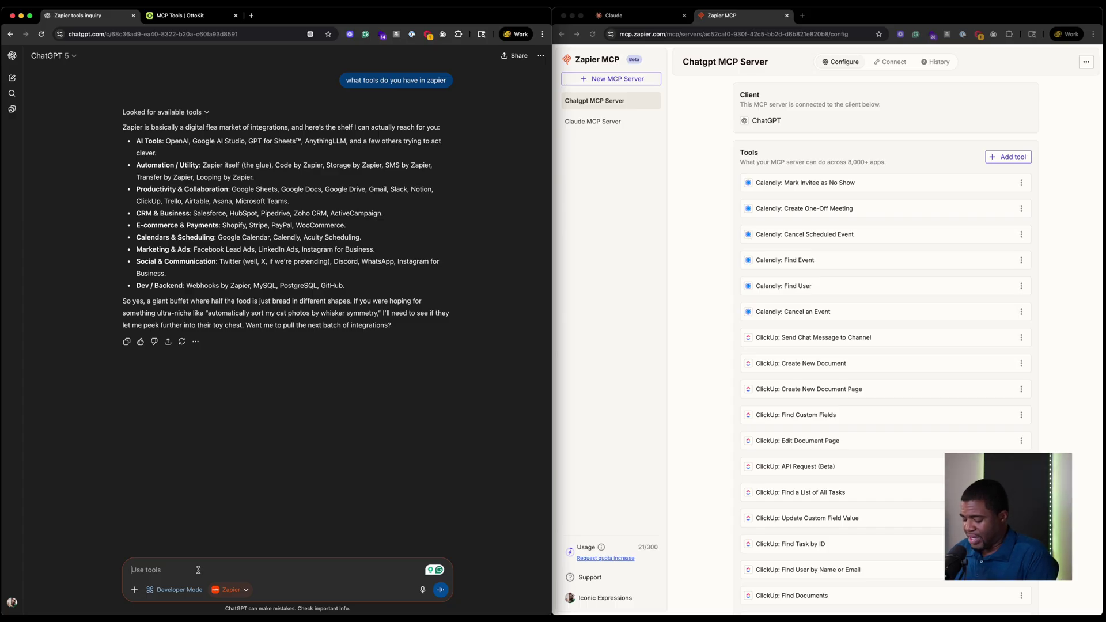
text(list all the connectors/ tools)
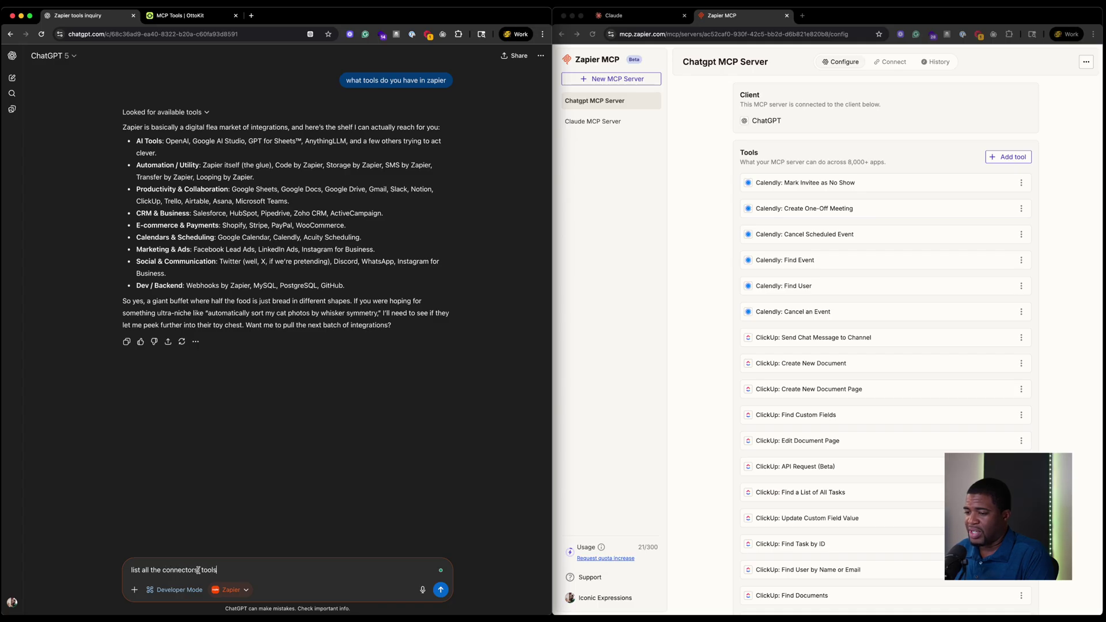
text(/ actions you have acces)
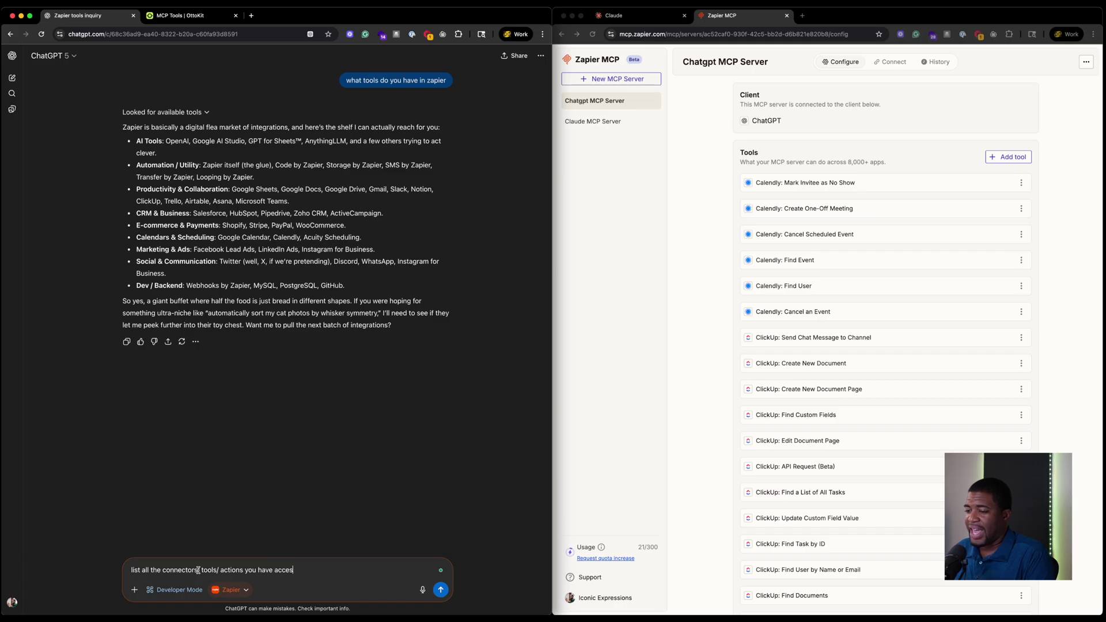
text(s too.)
key(Return)
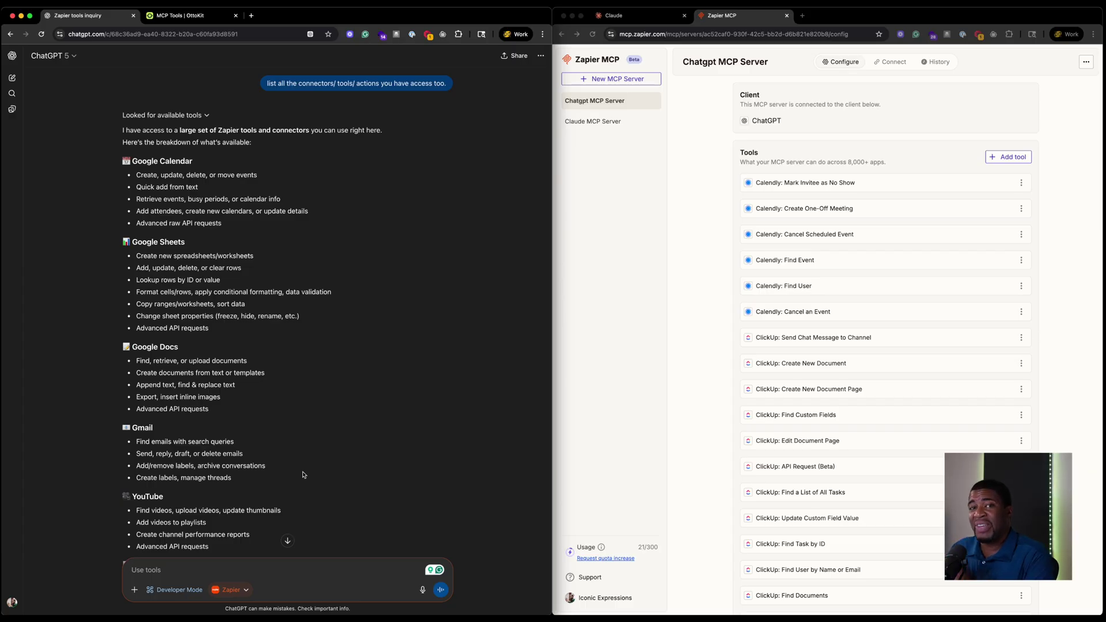
Step: Read through ChatGPT's breakdown of available Zapier tools by app and go back up to the first answer
scroll(303, 474, down, 5)
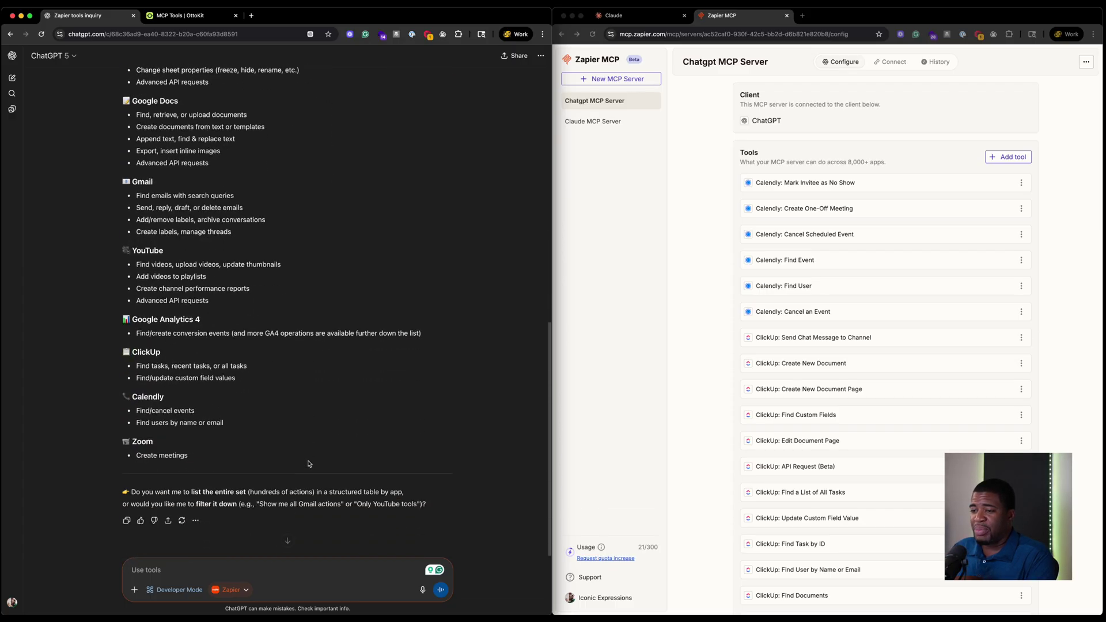
scroll(309, 464, up, 4)
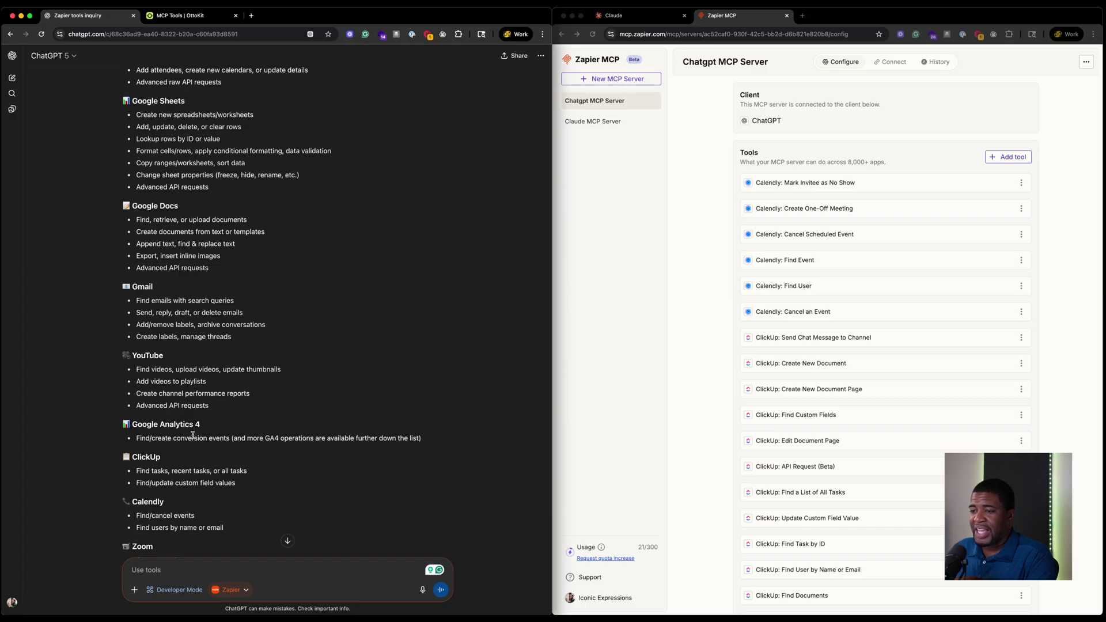
scroll(189, 423, up, 2)
scroll(244, 382, down, 4)
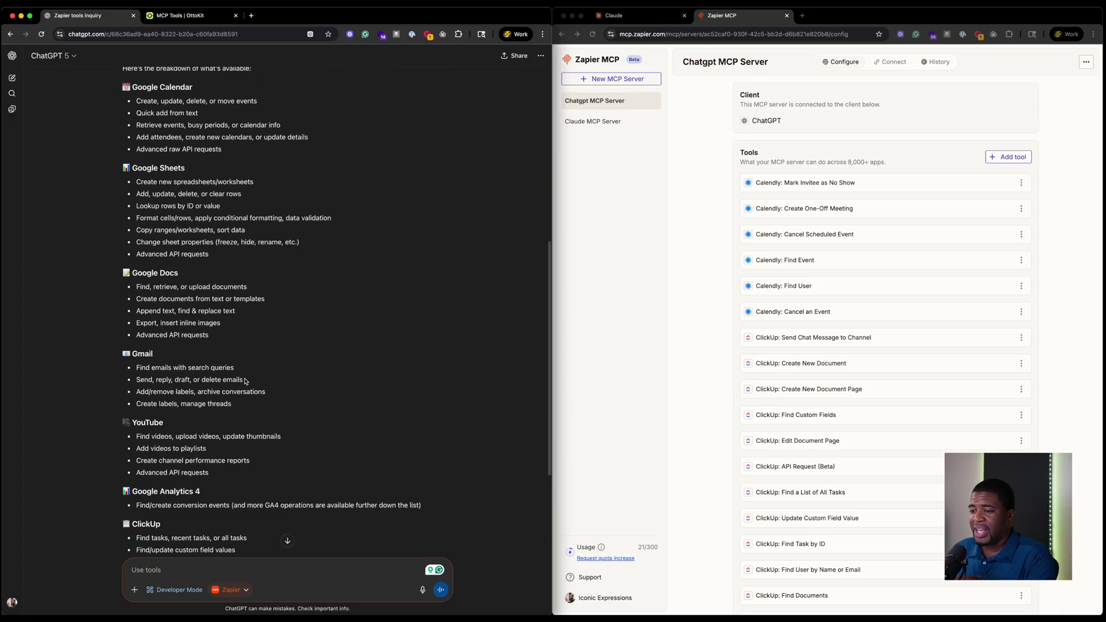
scroll(244, 381, up, 9)
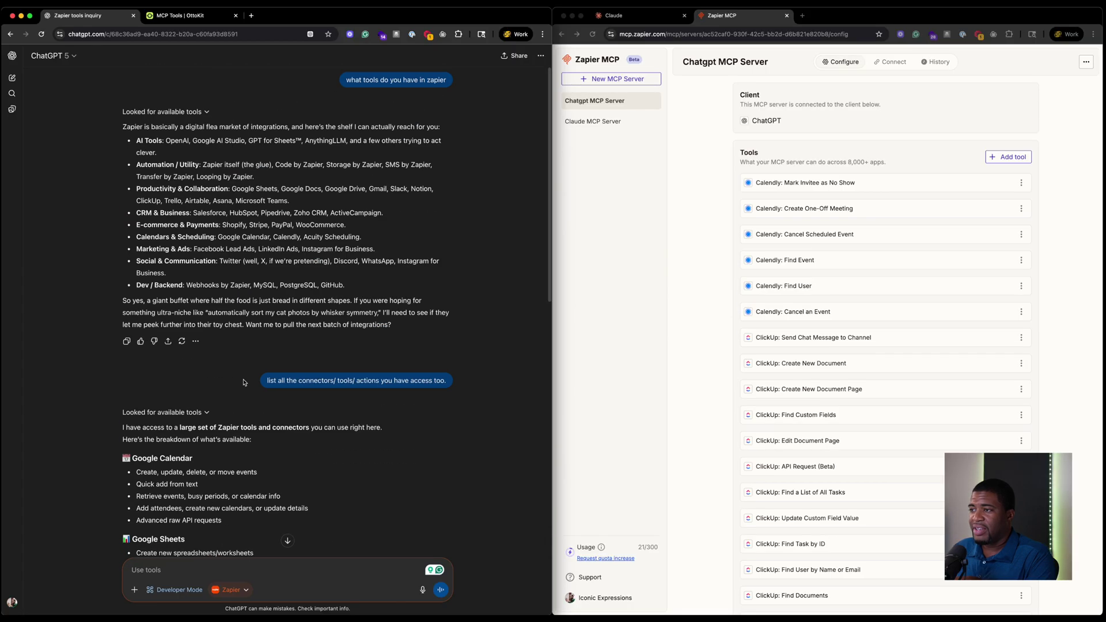
Step: Switch to Claude and fill its new chat message with the prompt "list all the connectors/ tools/ actions you have access too." copied from ChatGPT
click(636, 15)
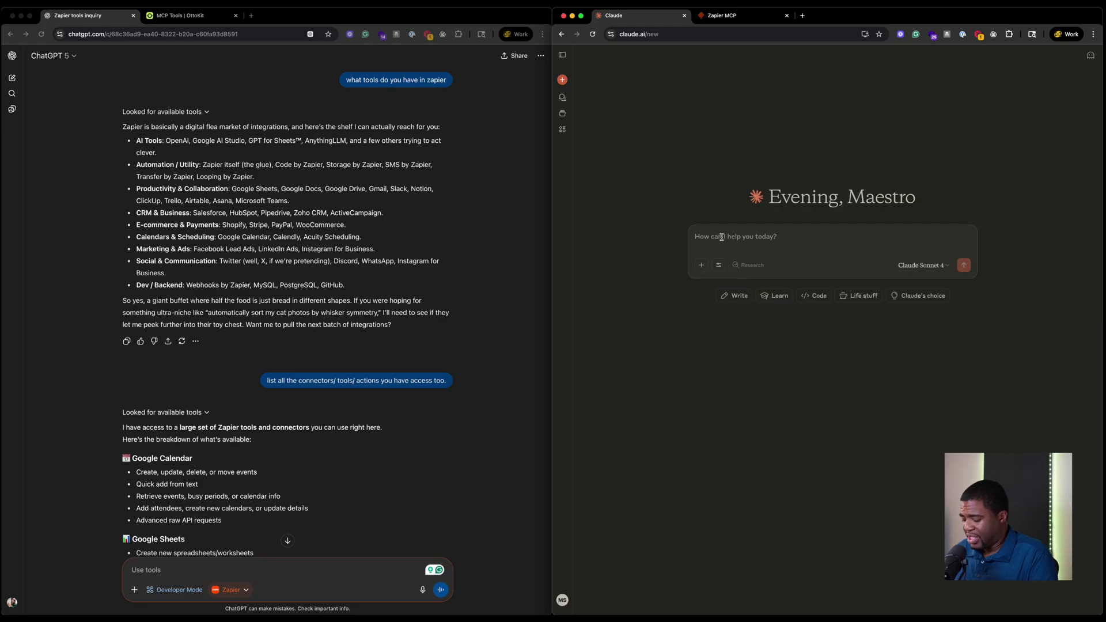
text(what)
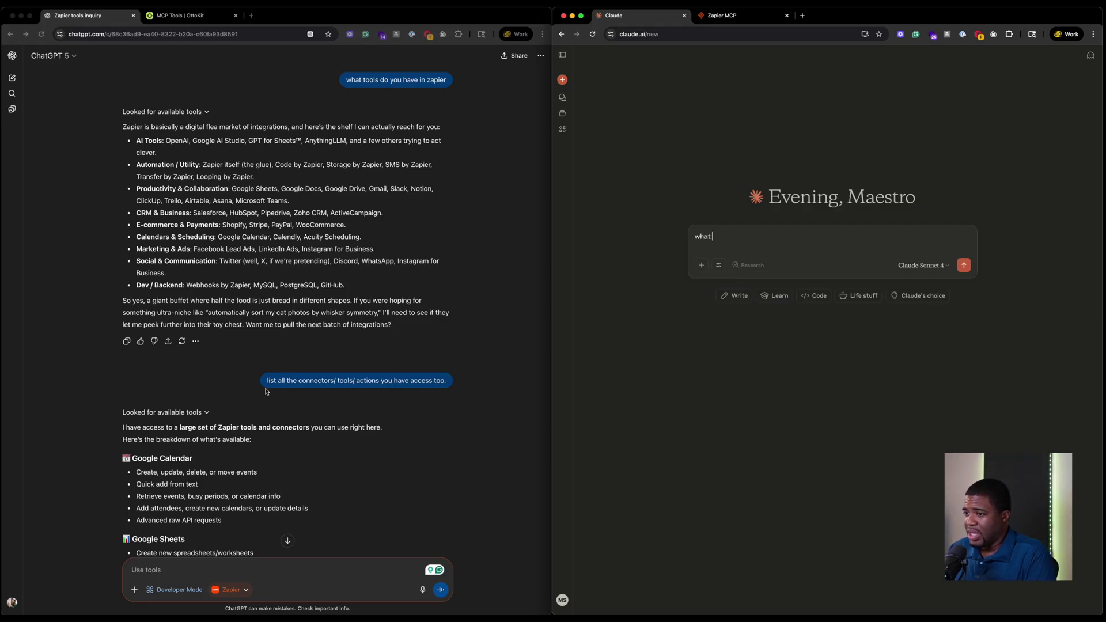
triple_click(441, 382)
key(super+c)
click(741, 239)
key(super+a)
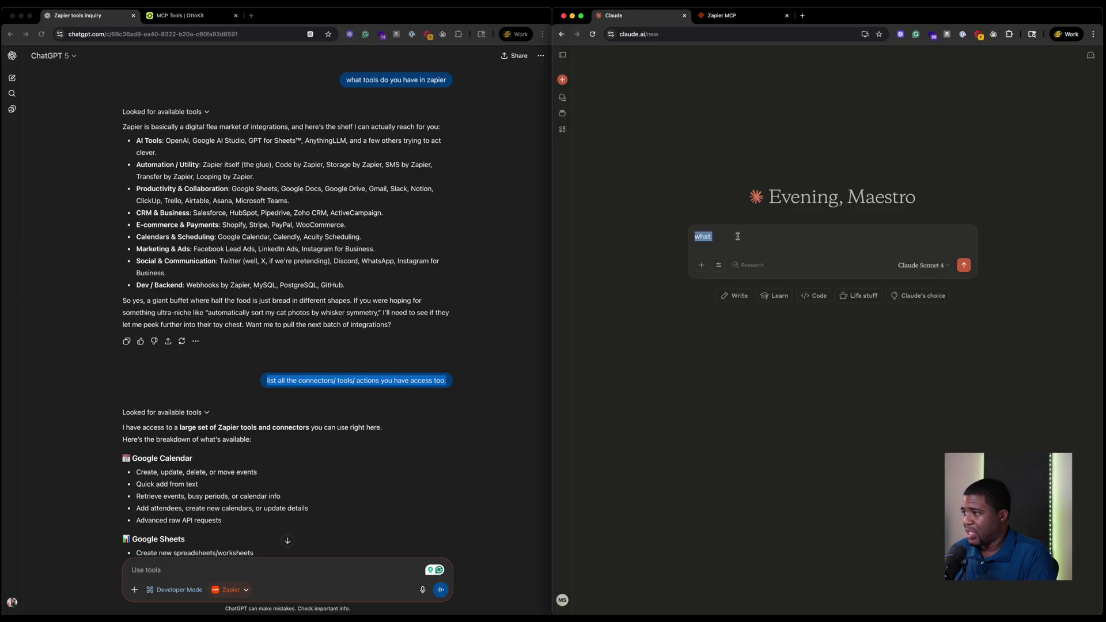
key(super+v)
Step: Enable the Zapier connector for the Claude chat and send the prompt
click(719, 265)
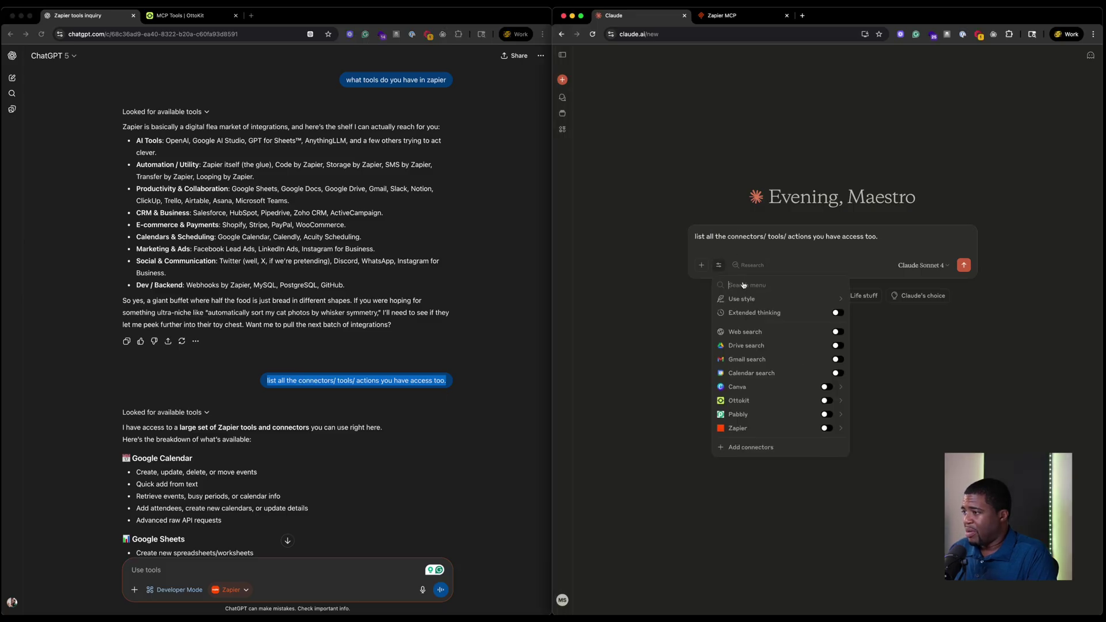
click(826, 429)
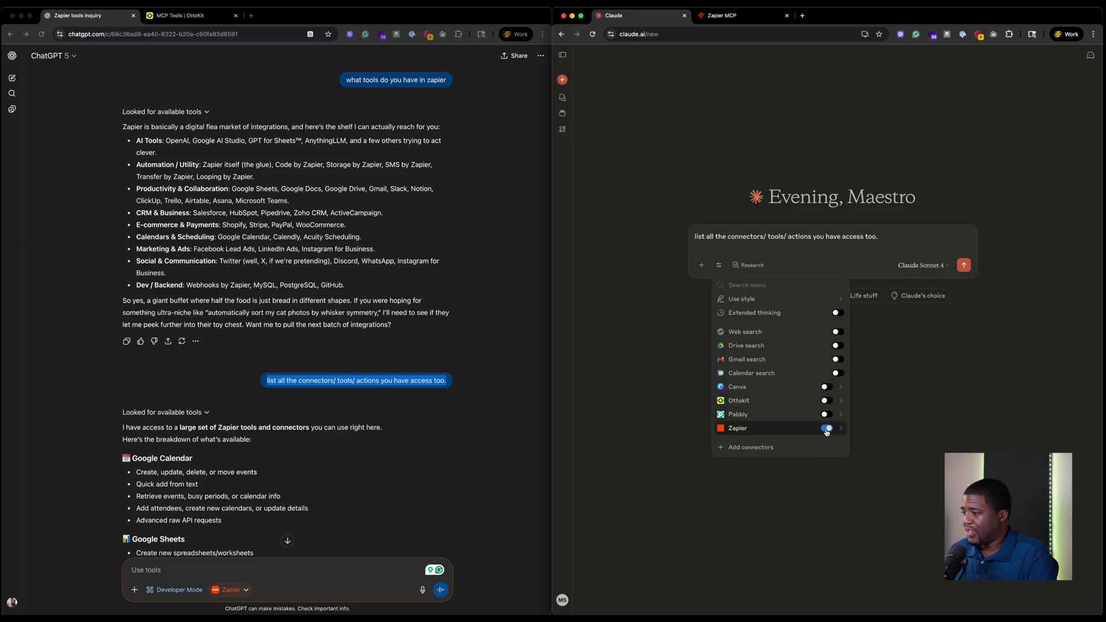
click(963, 265)
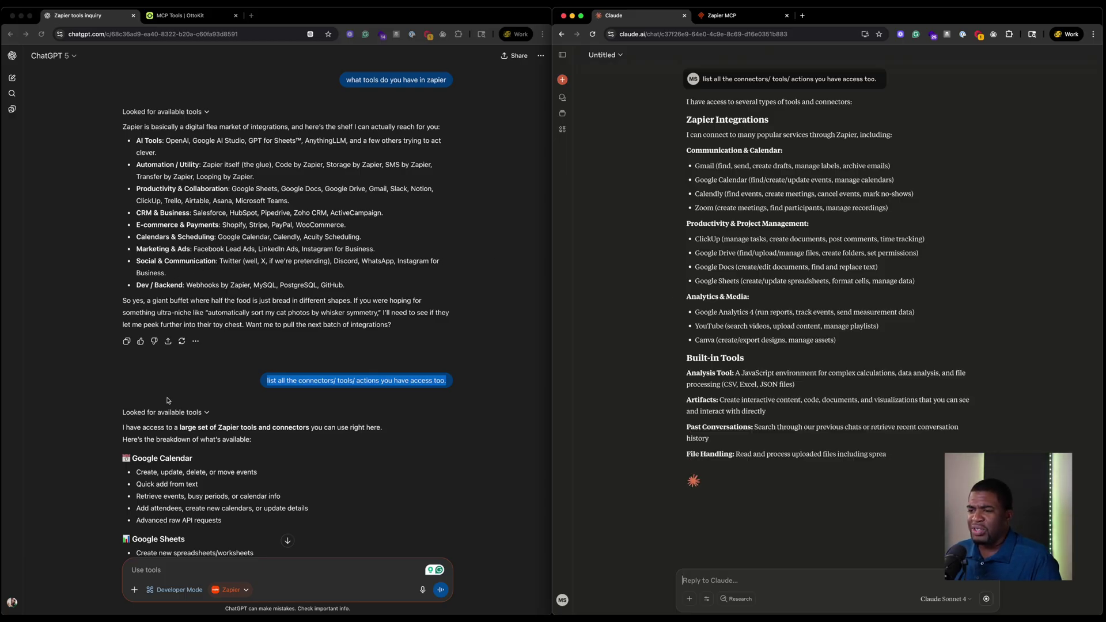
Step: Go through ChatGPT's list of Zapier tools again to compare it with Claude's answer
scroll(179, 414, down, 1)
scroll(179, 413, down, 5)
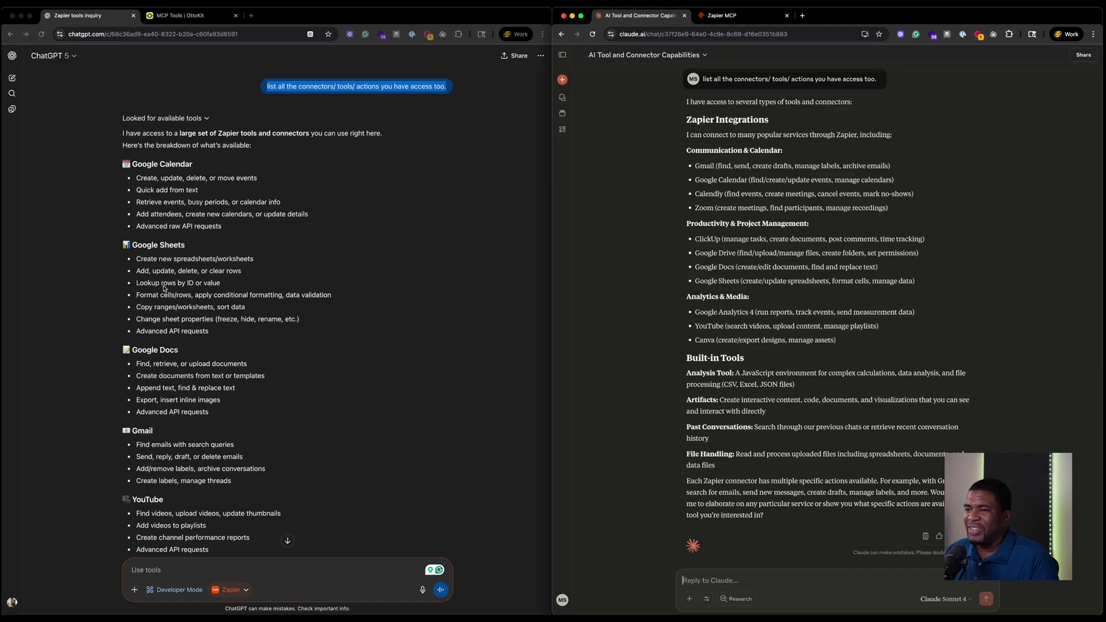
scroll(222, 305, down, 4)
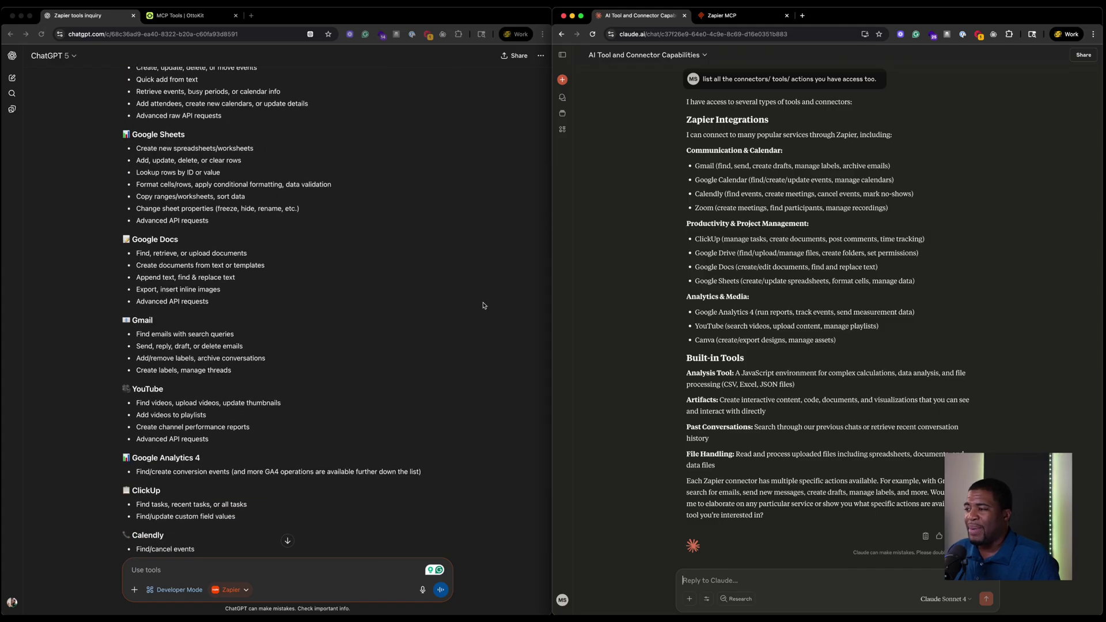